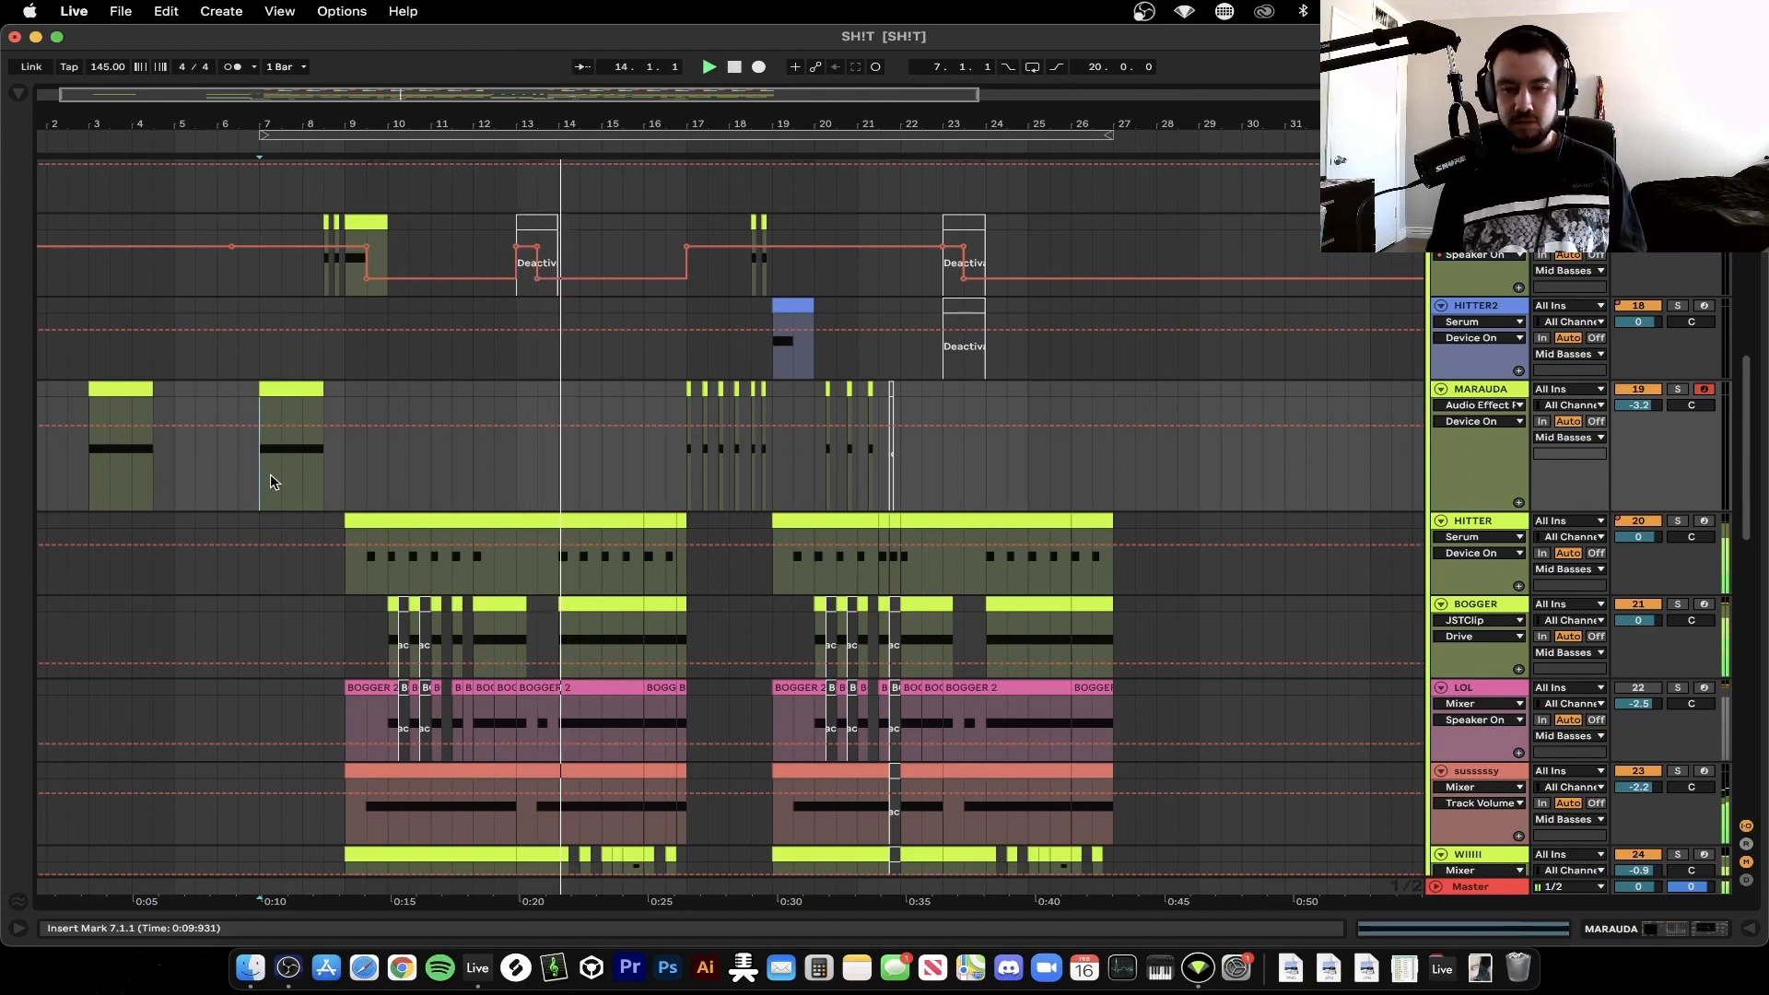
Solo the MARAUDA track and the Sub track 28, and play the section from bar 7
{"action": "left_click", "coordinate": [1677, 389]}
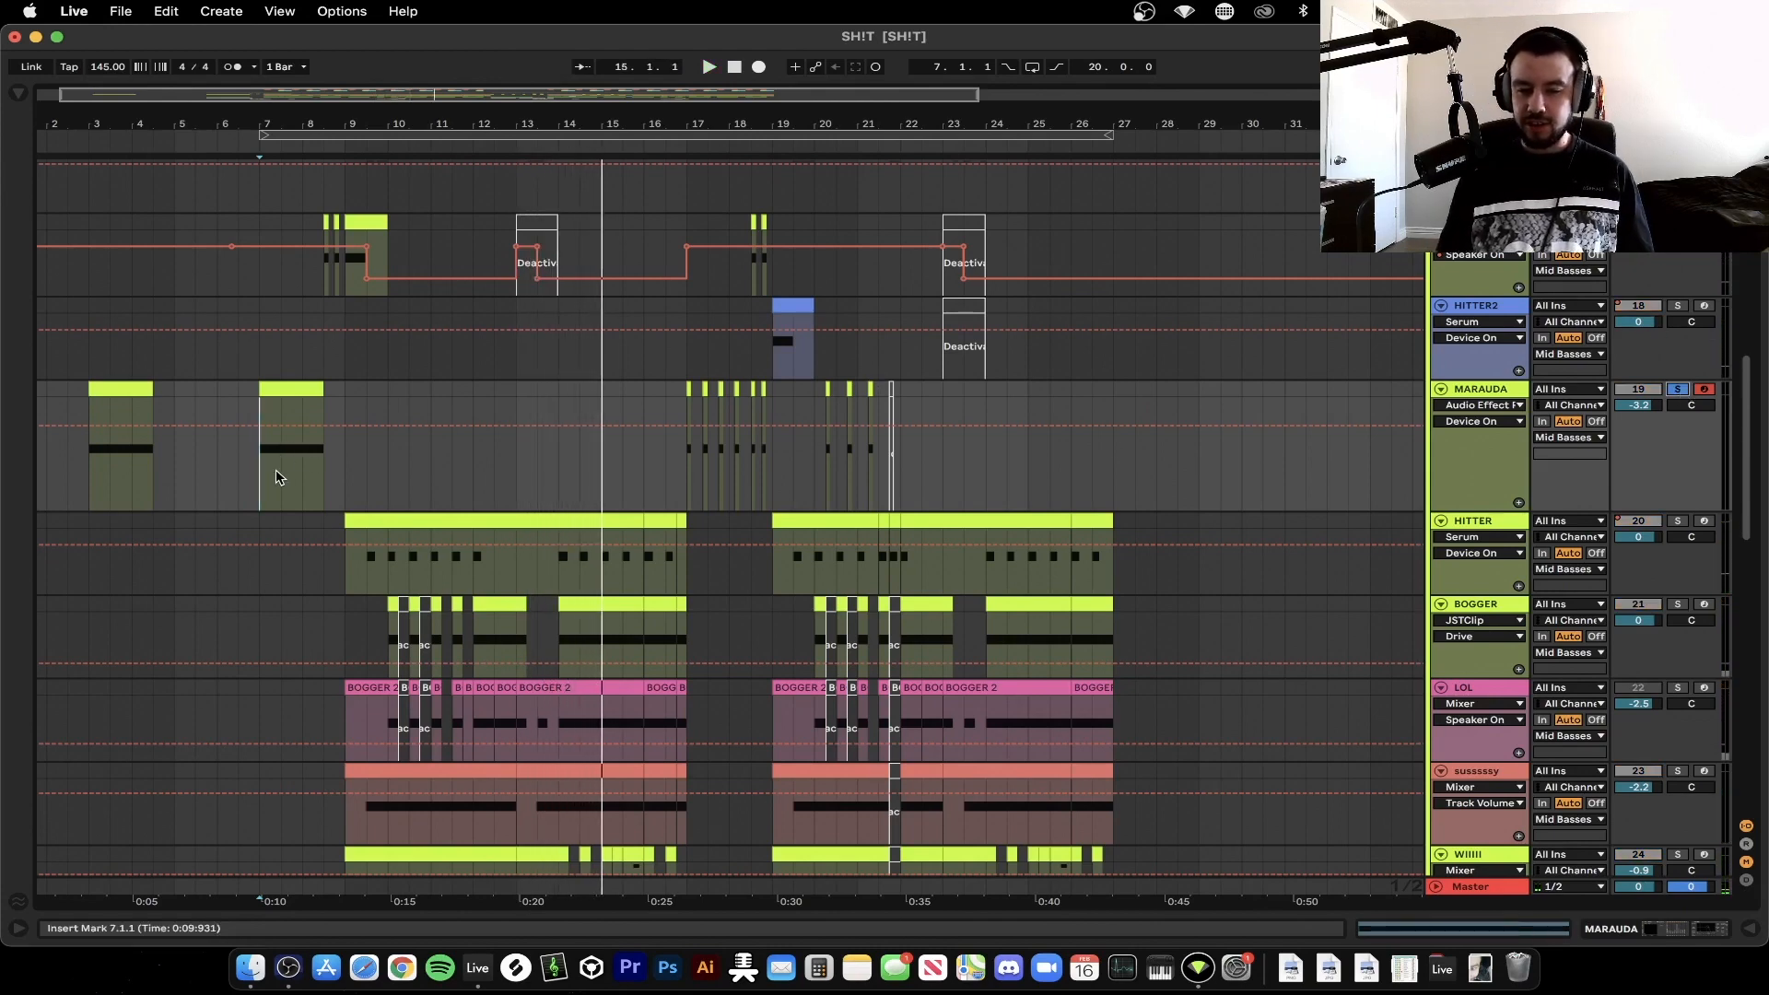
{"action": "key", "text": "space"}
{"action": "scroll", "coordinate": [280, 477], "scroll_direction": "down", "scroll_amount": 5}
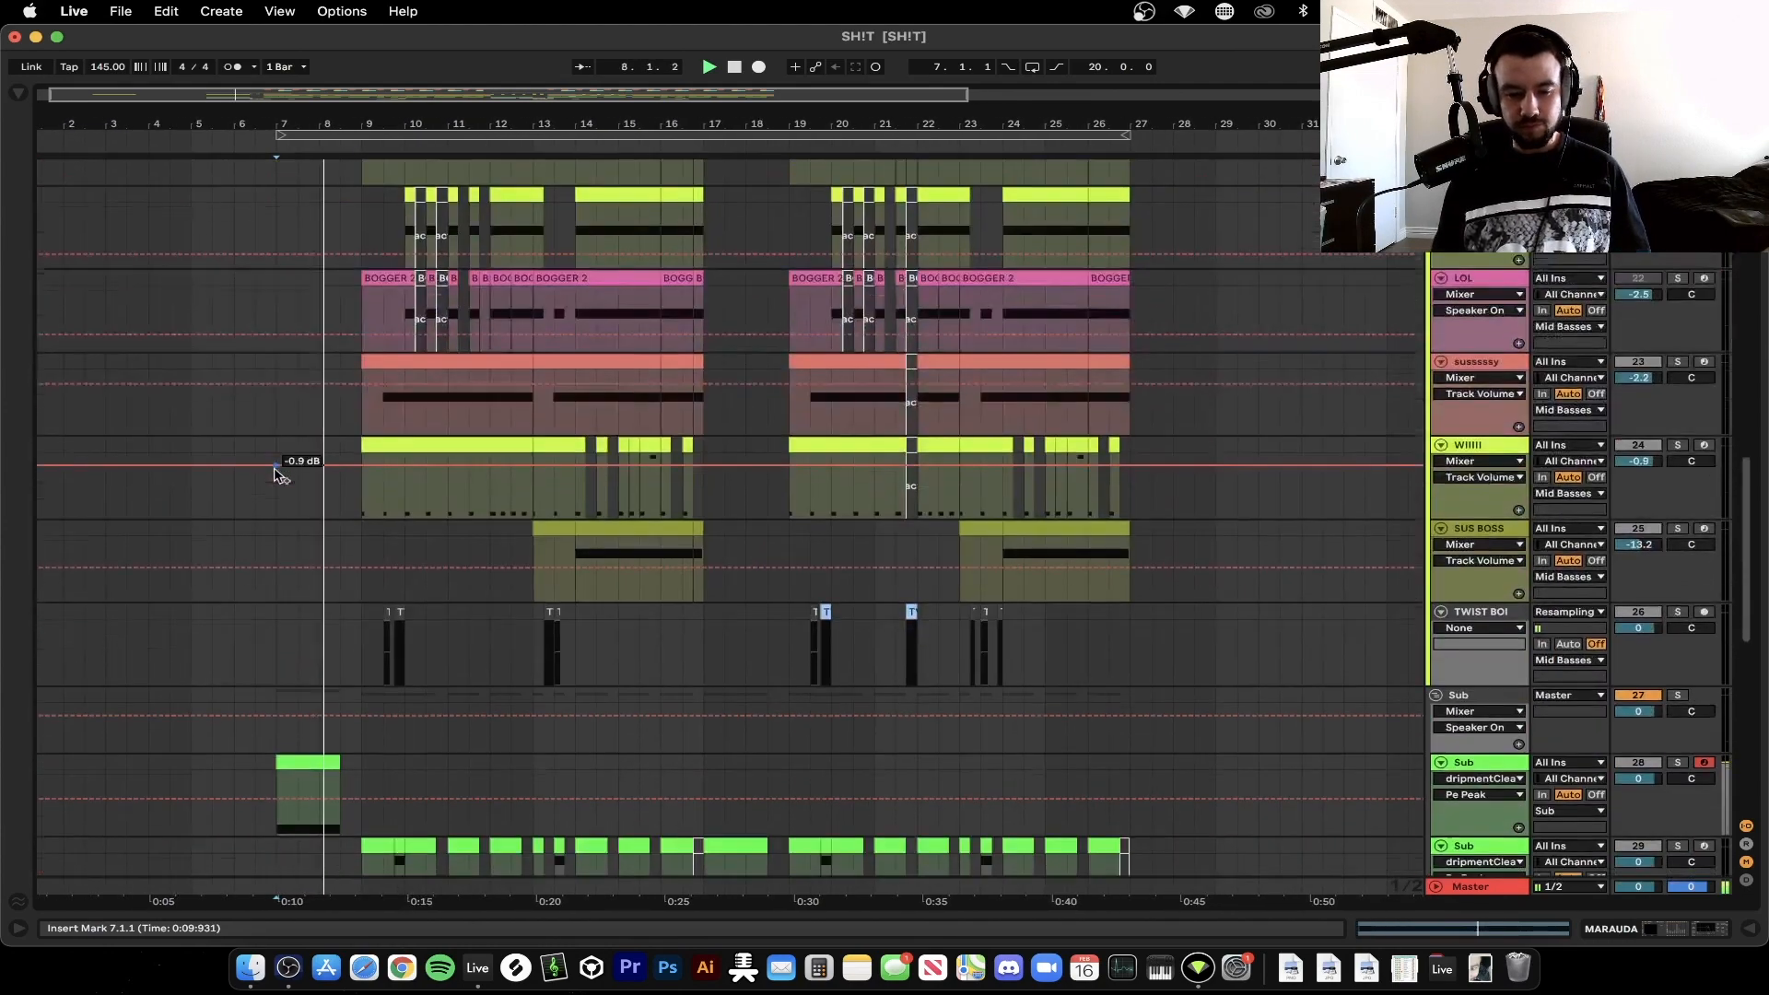
{"action": "scroll", "coordinate": [280, 477], "scroll_direction": "down", "scroll_amount": 4}
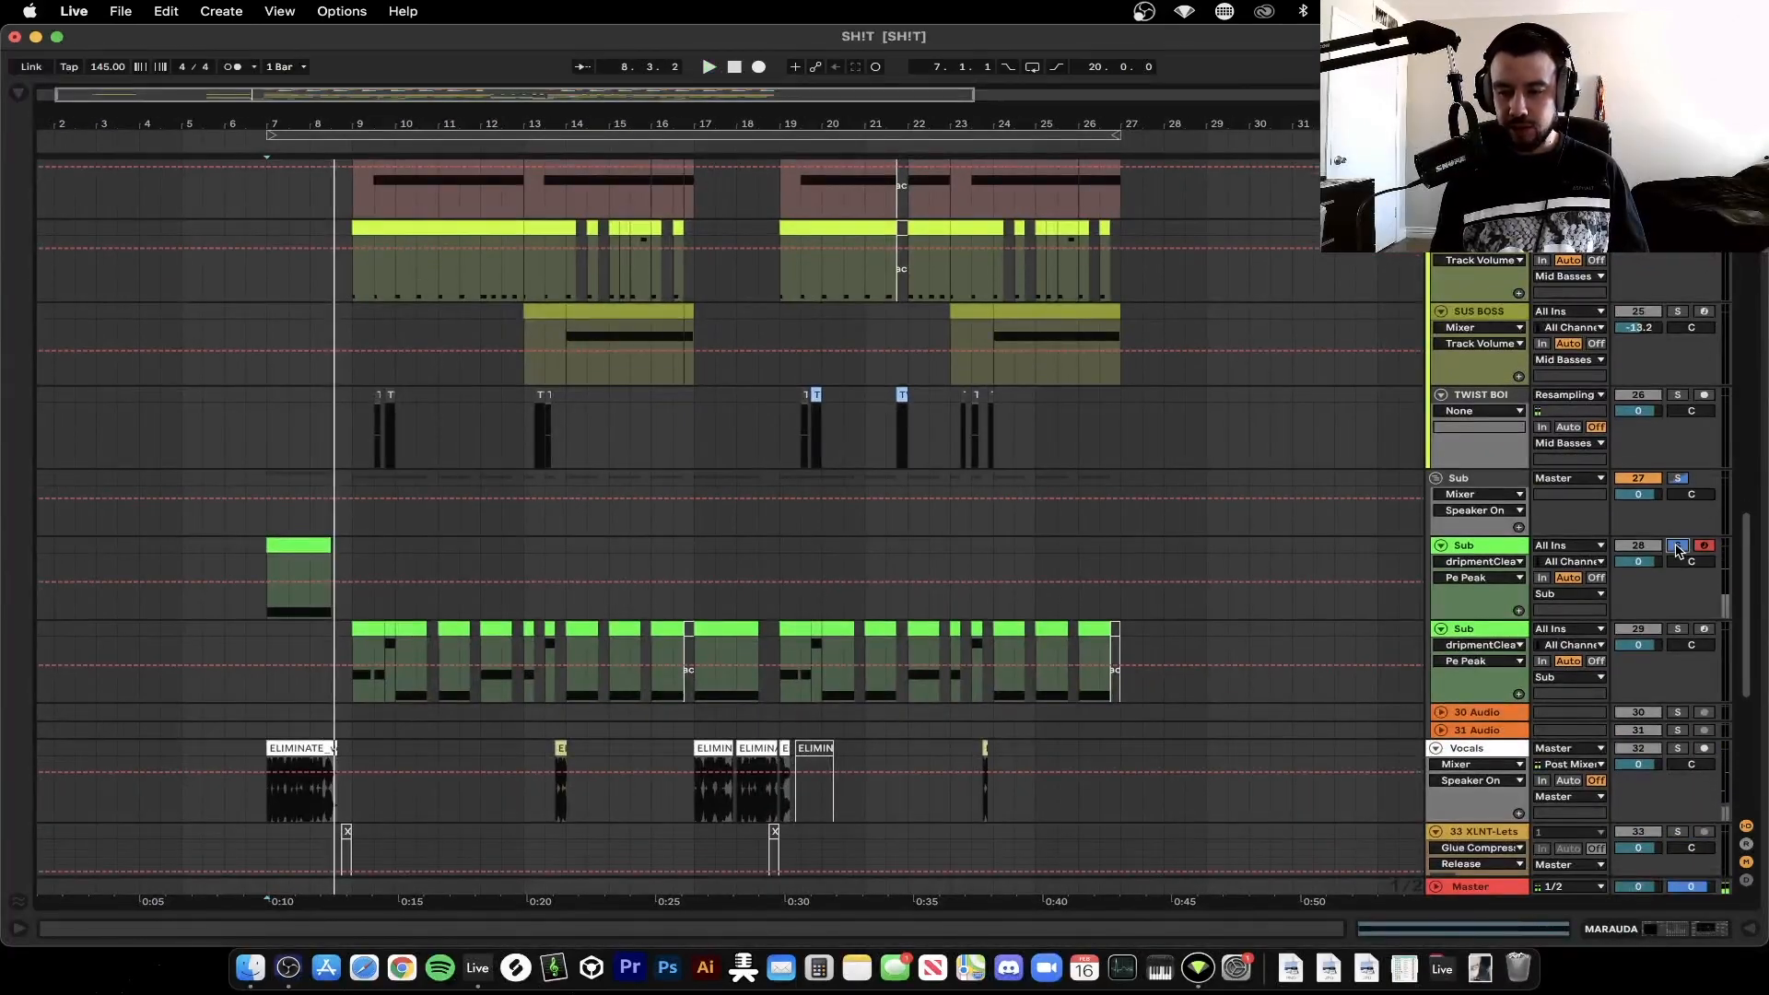
{"action": "key", "text": "space"}
{"action": "key", "text": "space"}
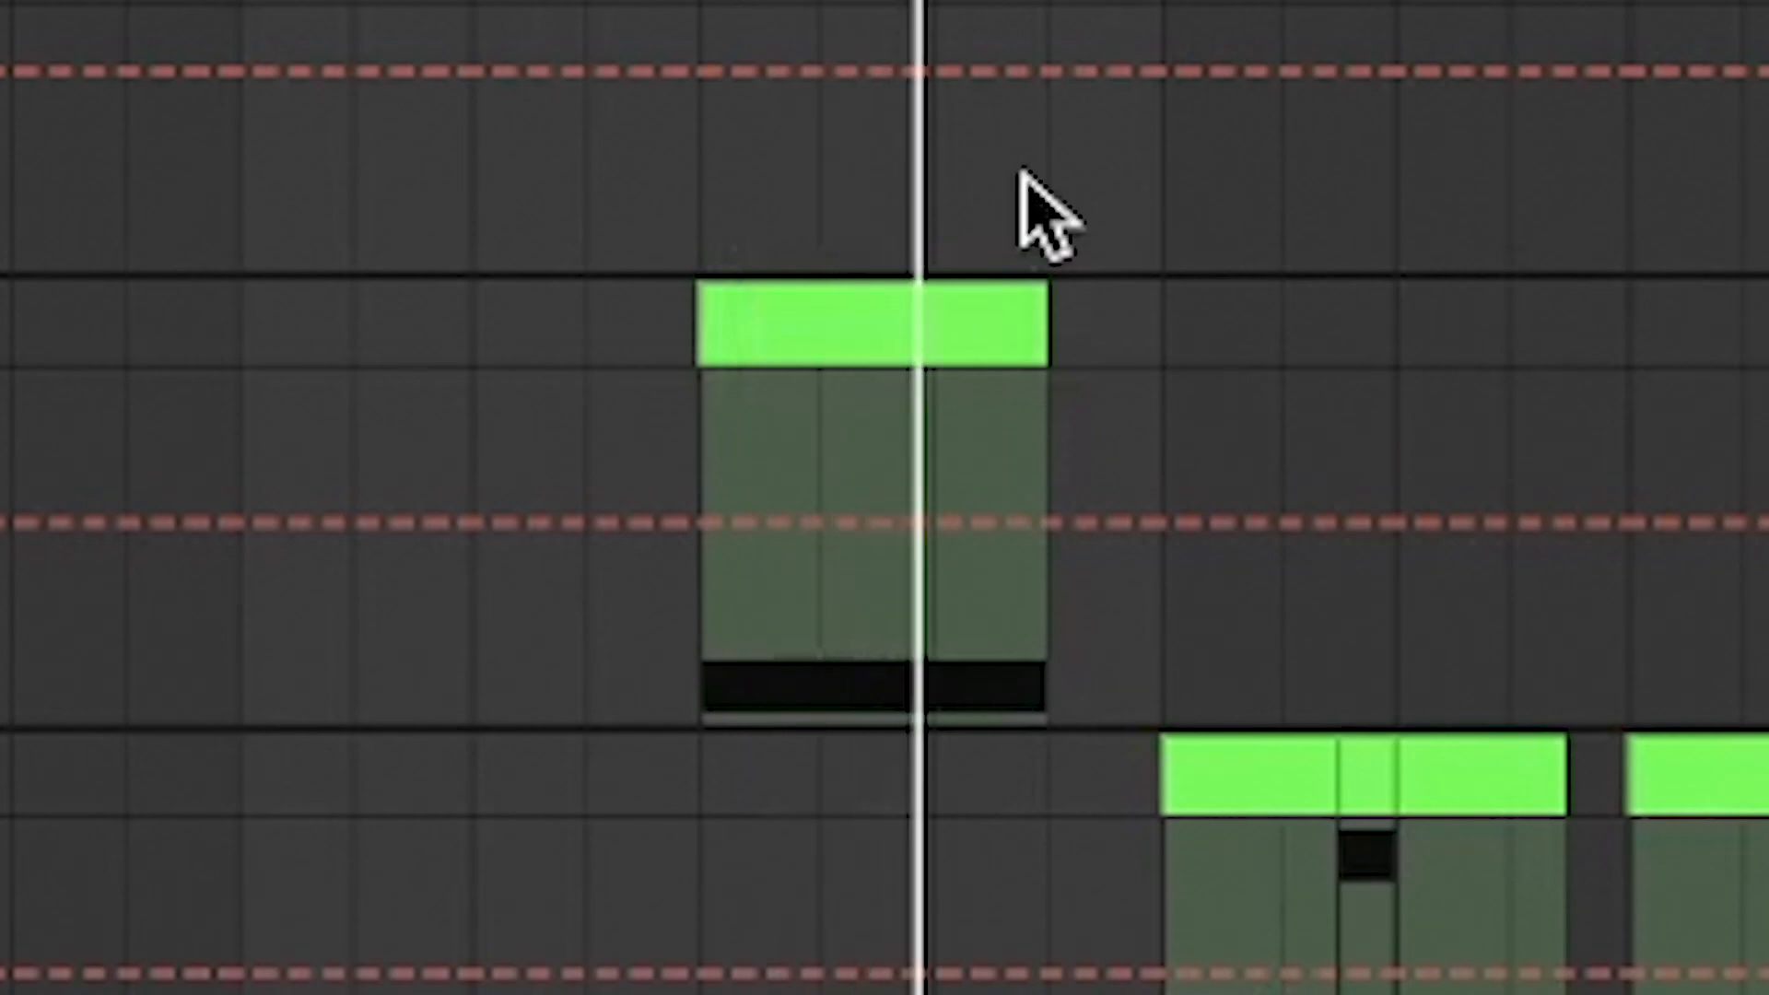
Select the MARAUDA clip at bar 3 and play it back
{"action": "scroll", "coordinate": [322, 521], "scroll_direction": "up", "scroll_amount": 10}
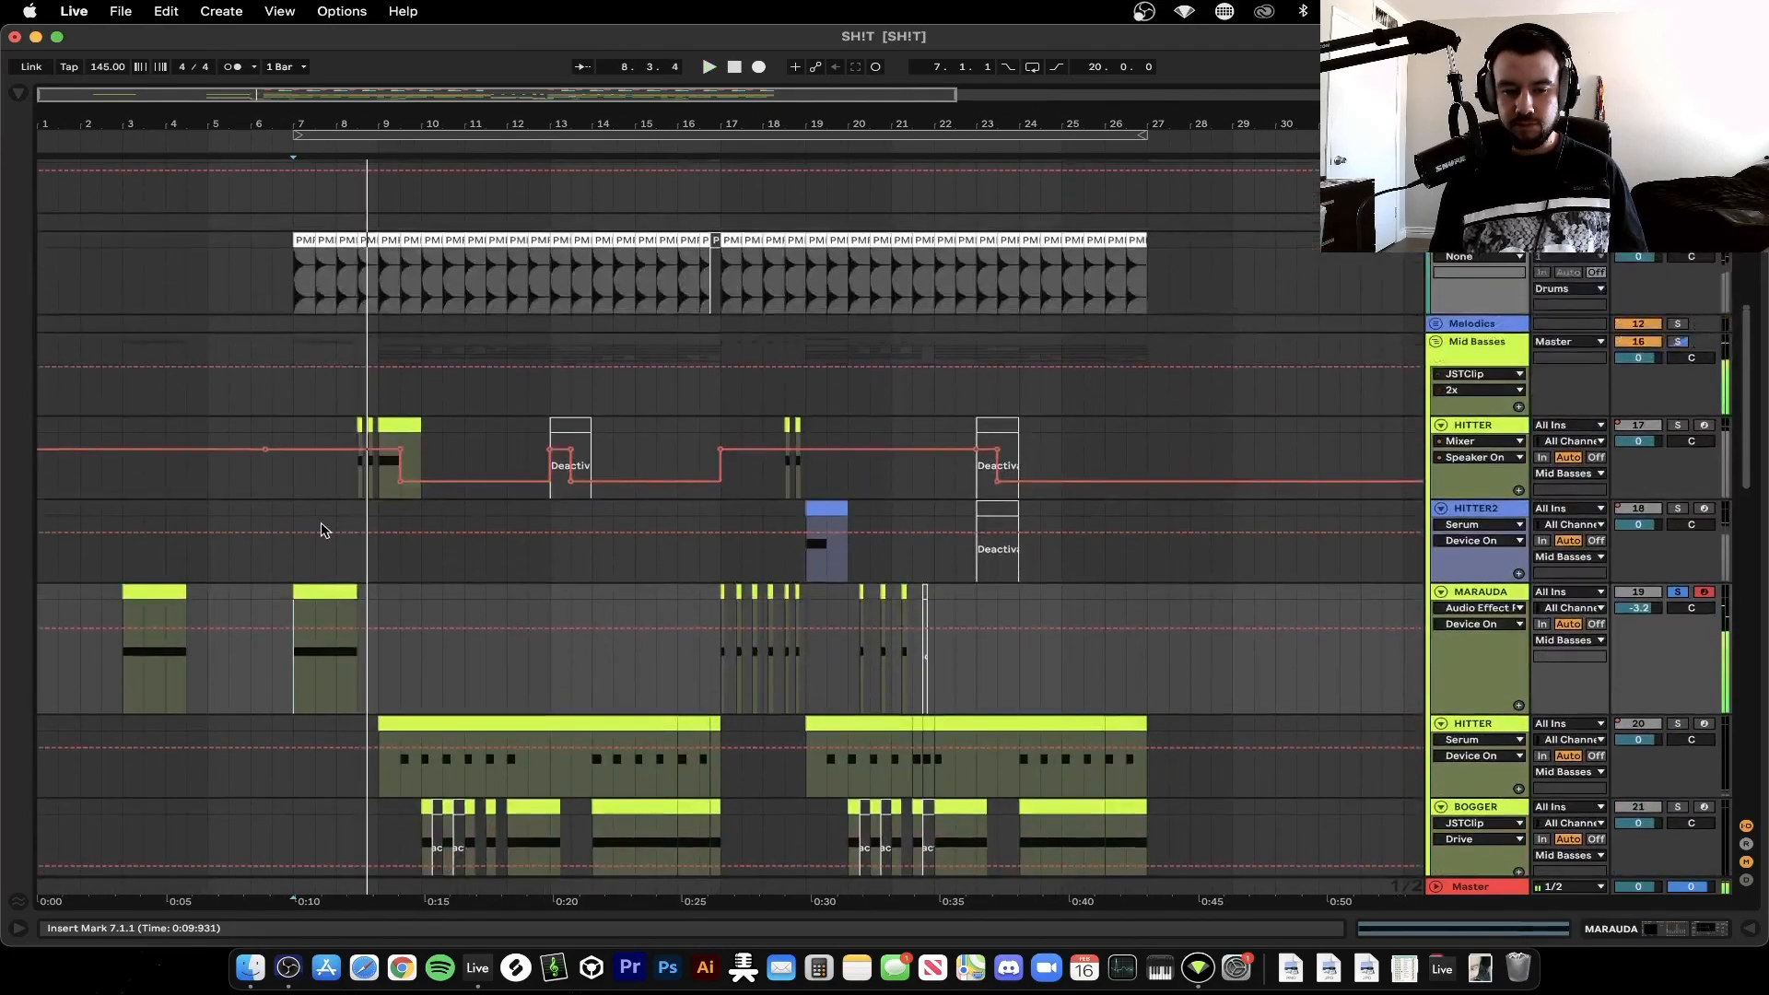
{"action": "left_click", "coordinate": [154, 645]}
{"action": "key", "text": "space"}
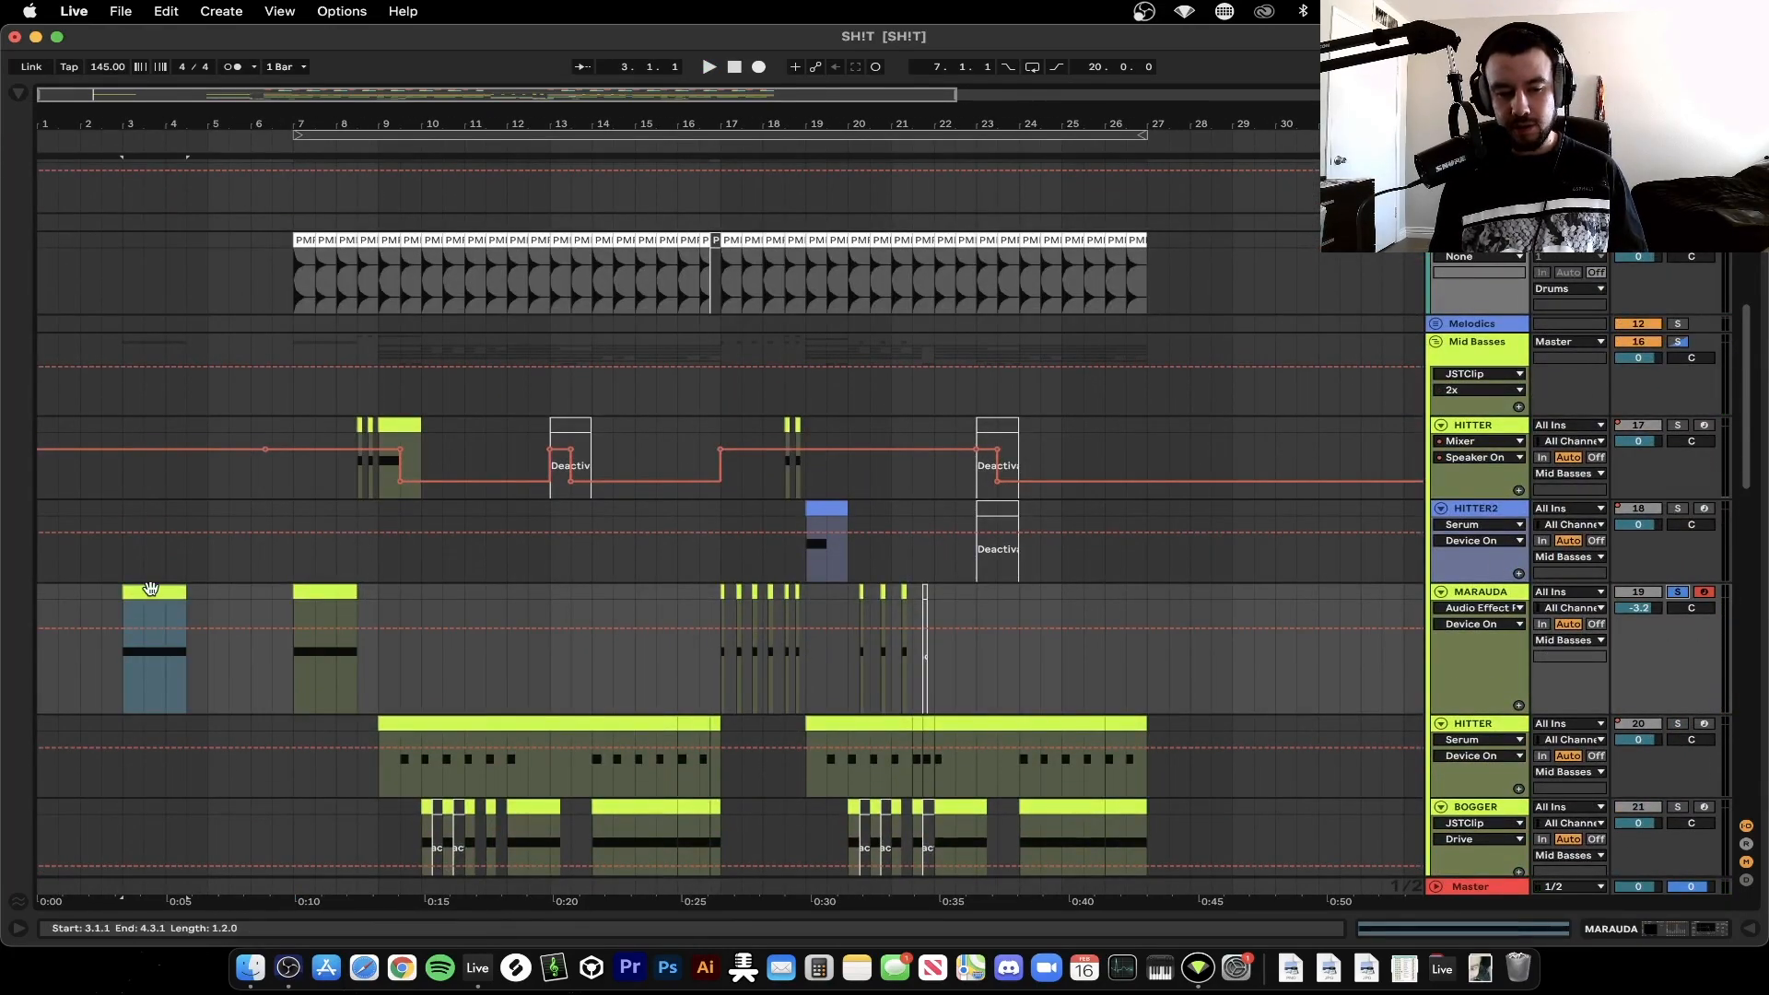
{"action": "key", "text": "space"}
{"action": "scroll", "coordinate": [150, 590], "scroll_direction": "down", "scroll_amount": 1}
{"action": "scroll", "coordinate": [157, 584], "scroll_direction": "up", "scroll_amount": 3}
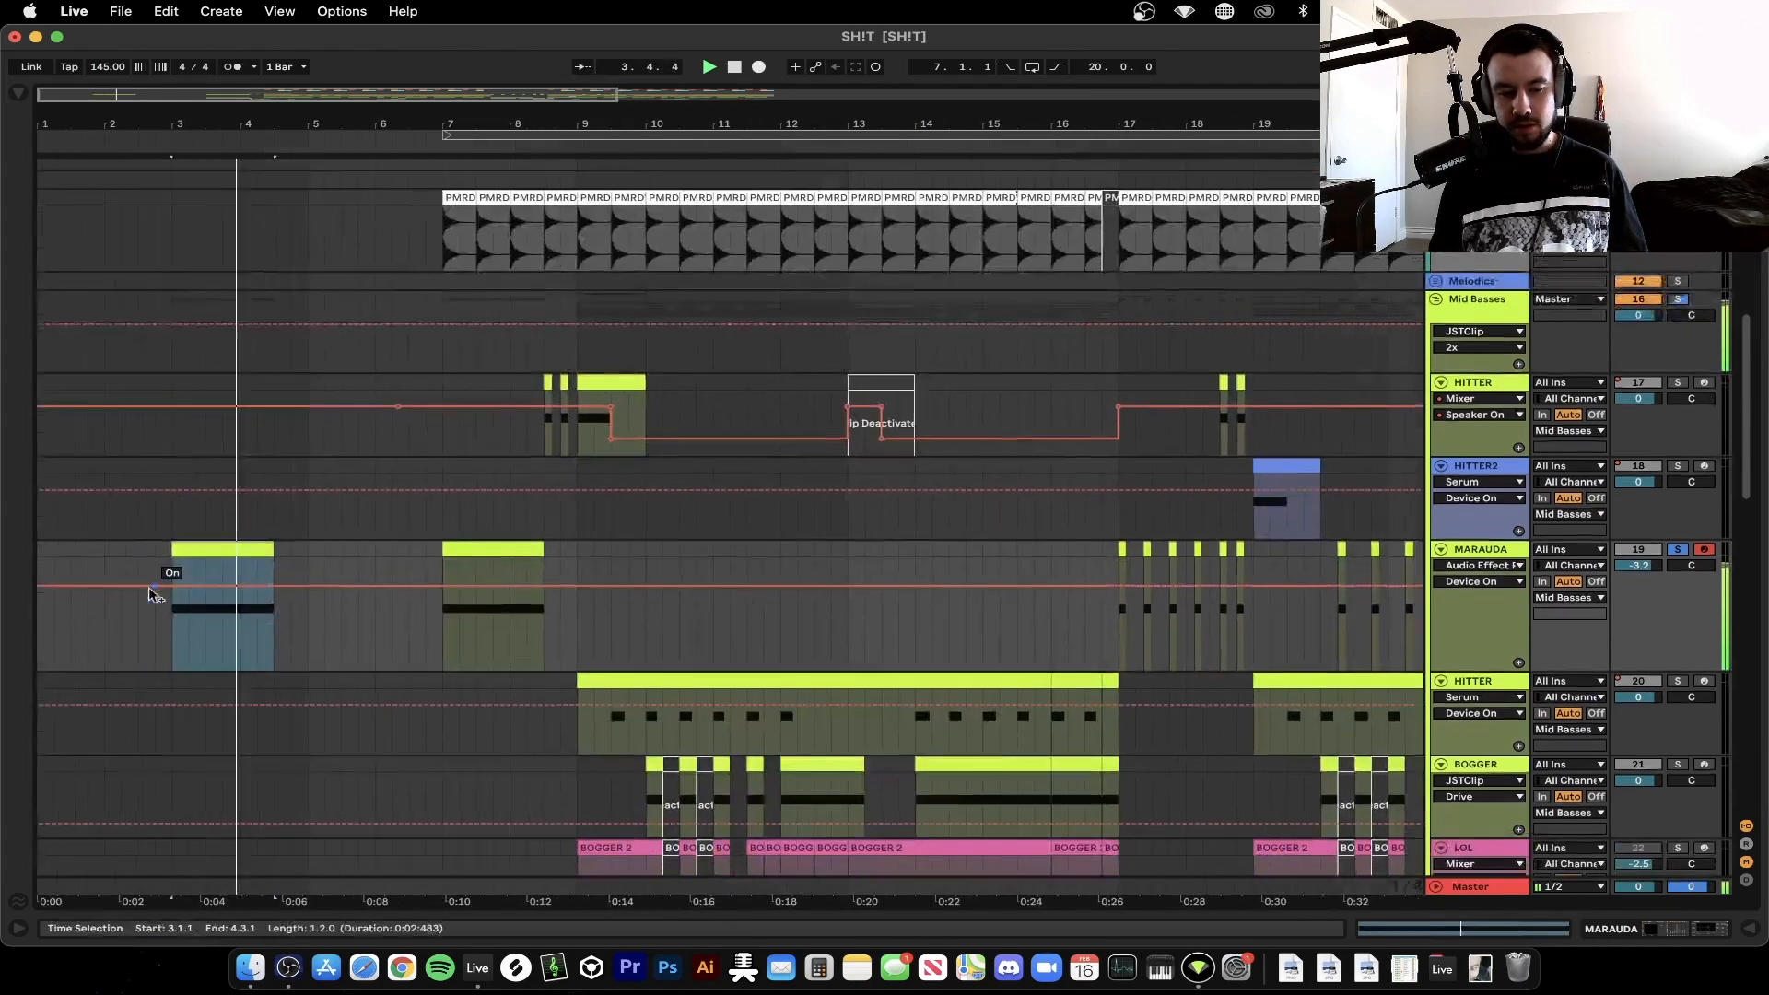
{"action": "key", "text": "space"}
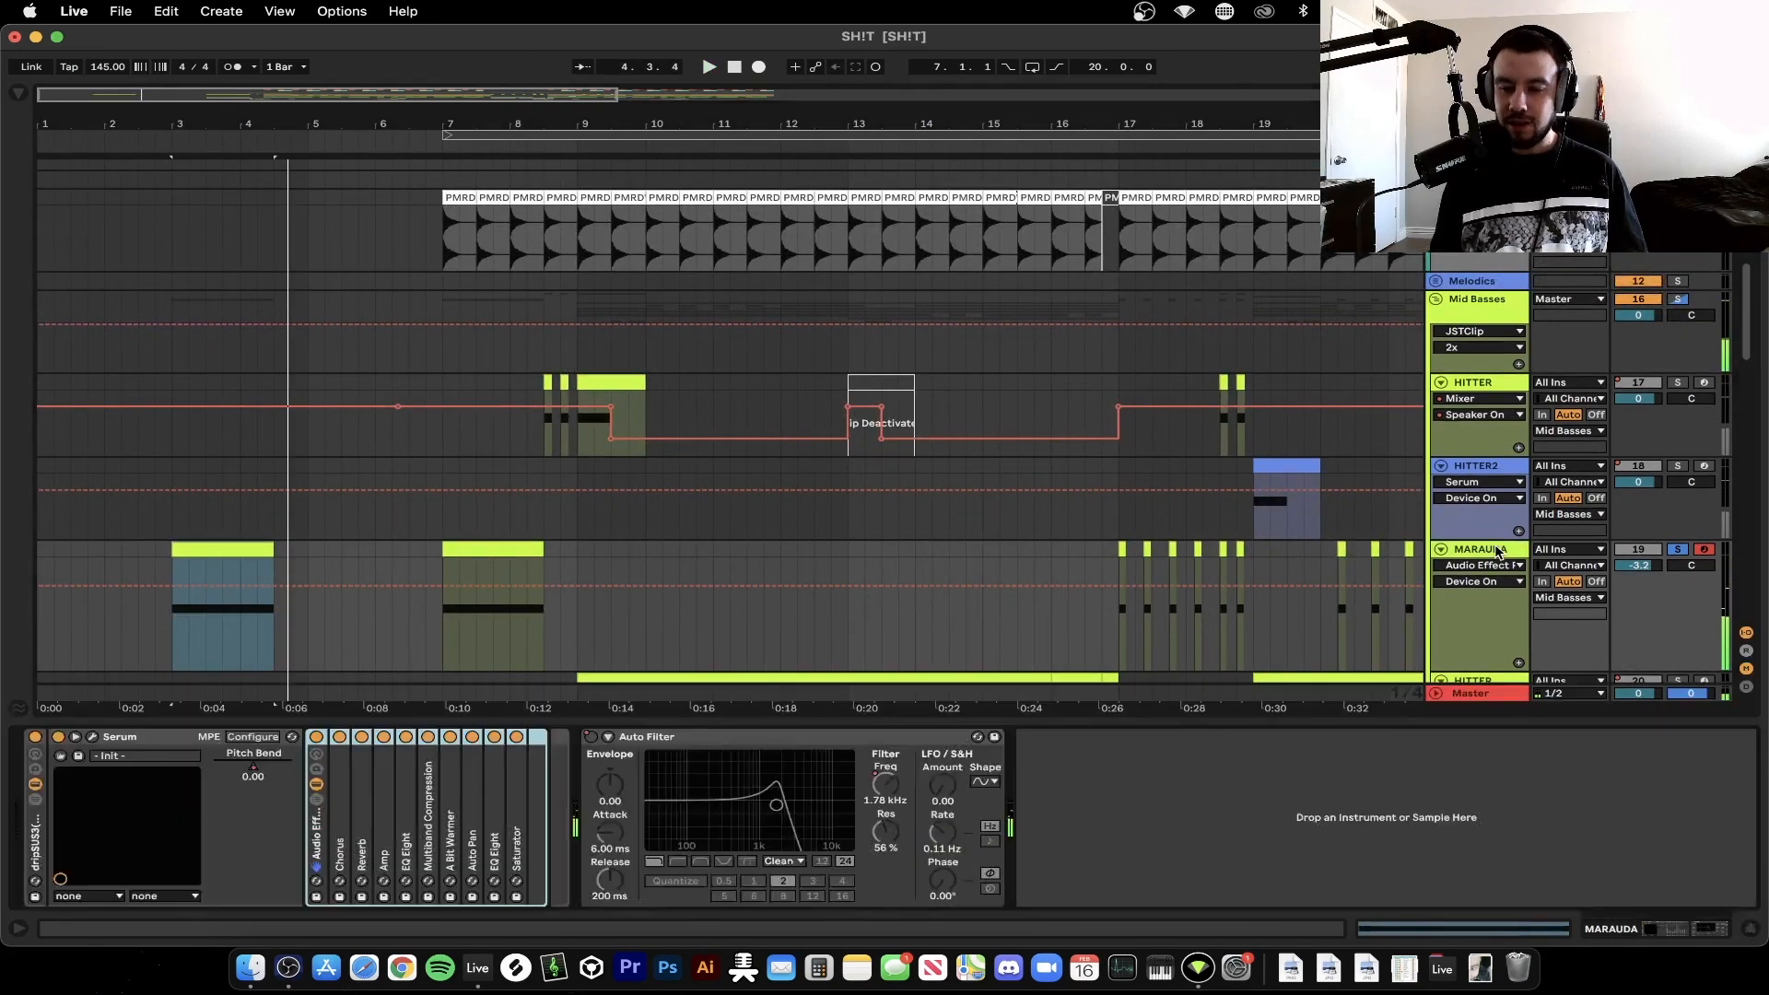
Switch off the Audio Effect Rack on the MARAUDA track and open its Serum plug-in
{"action": "double_click", "coordinate": [1499, 551]}
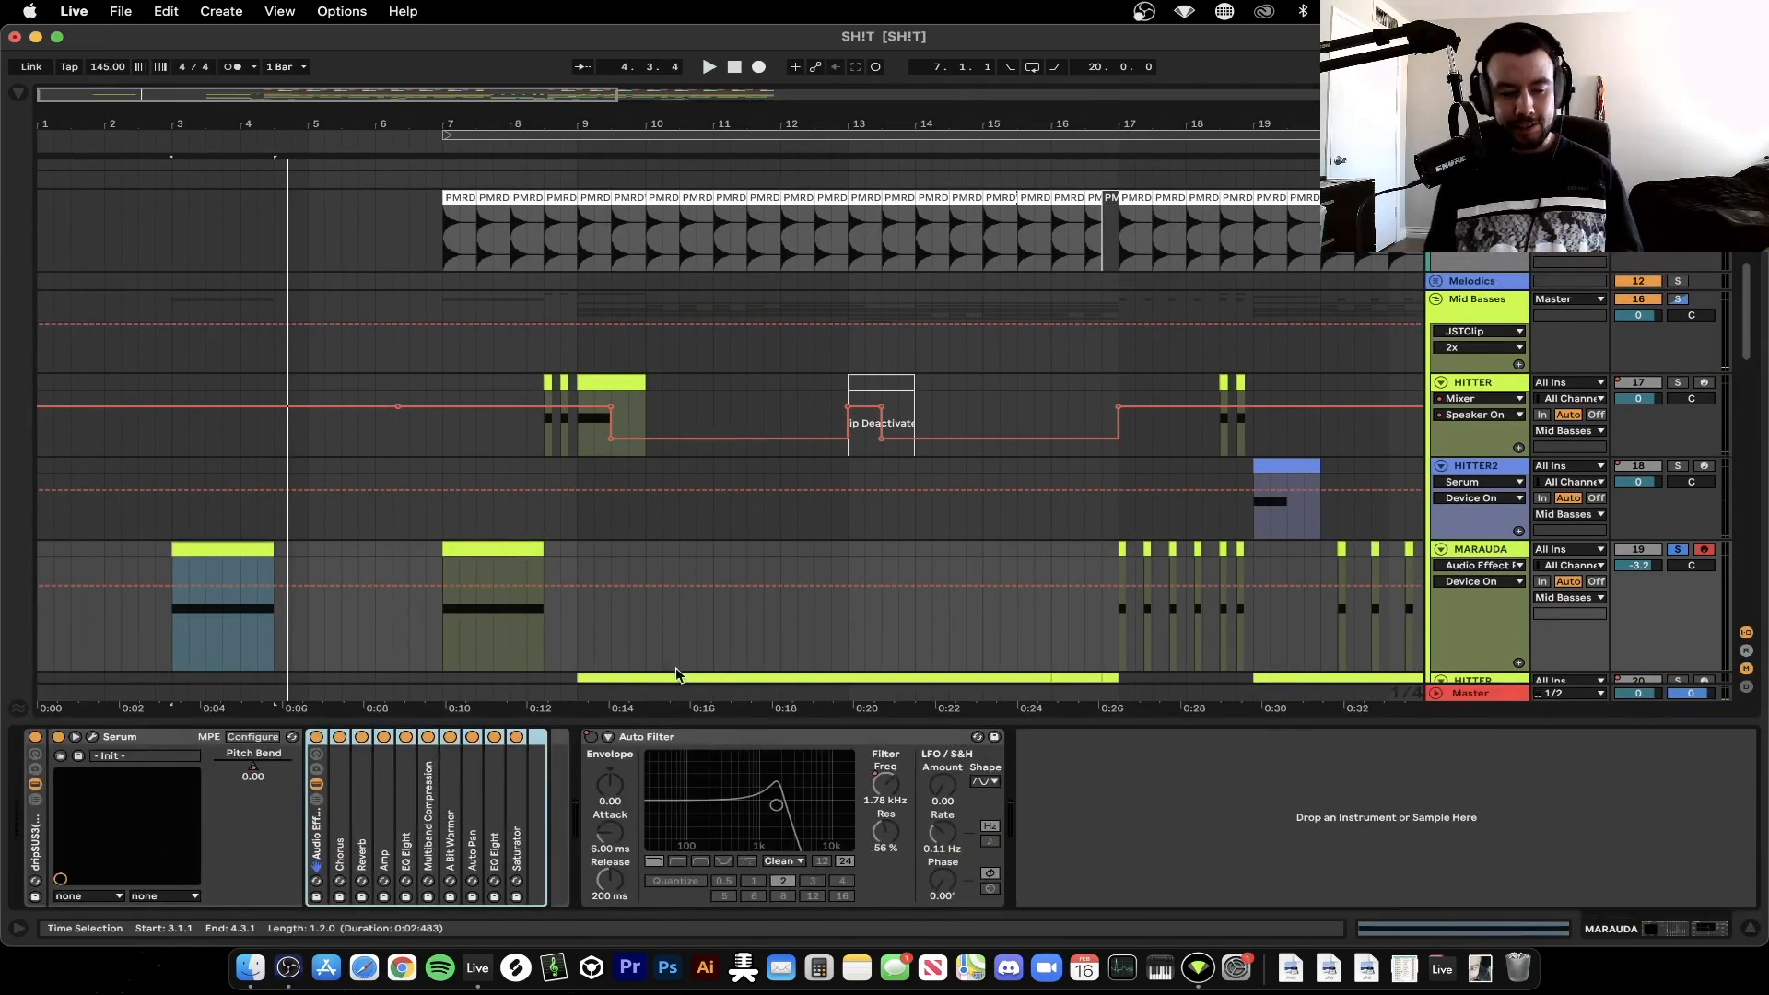
{"action": "left_click", "coordinate": [316, 737]}
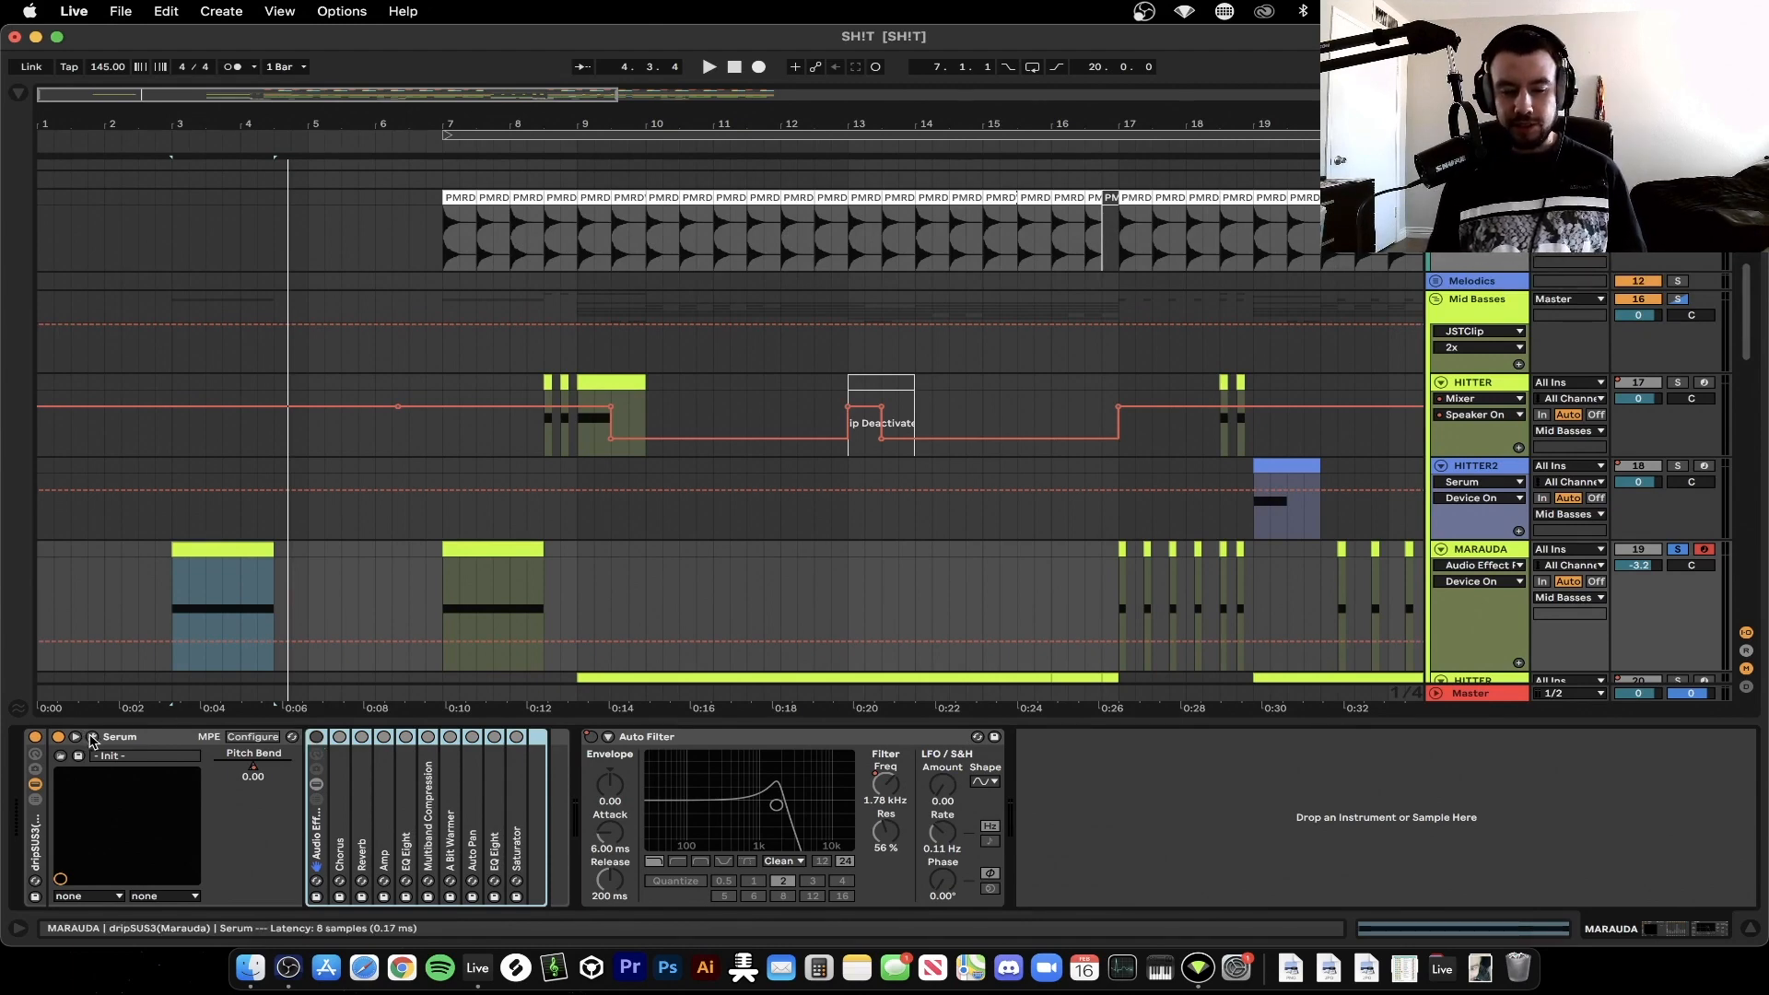
{"action": "key", "text": "super+alt+p"}
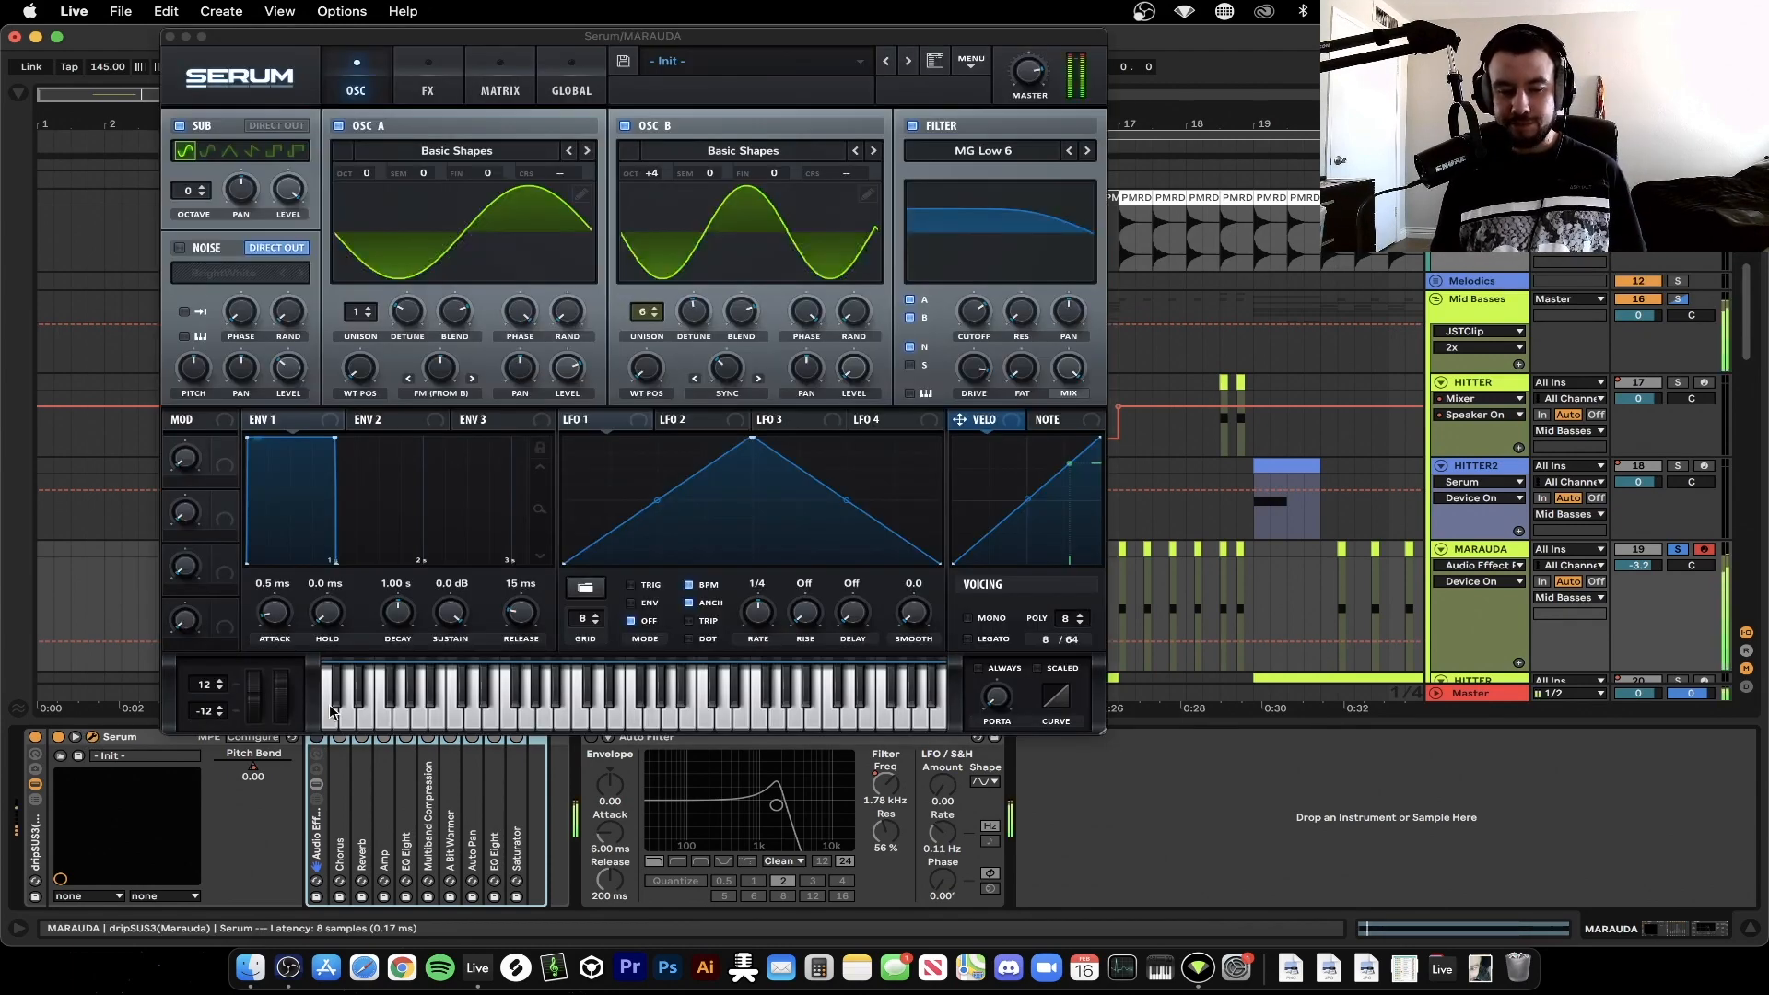
Reduce the Serum patch to OSC A by switching off the filter, OSC B, the sub and the Hyper/Dimension, Filter and Distortion effects
{"action": "left_click", "coordinate": [908, 126]}
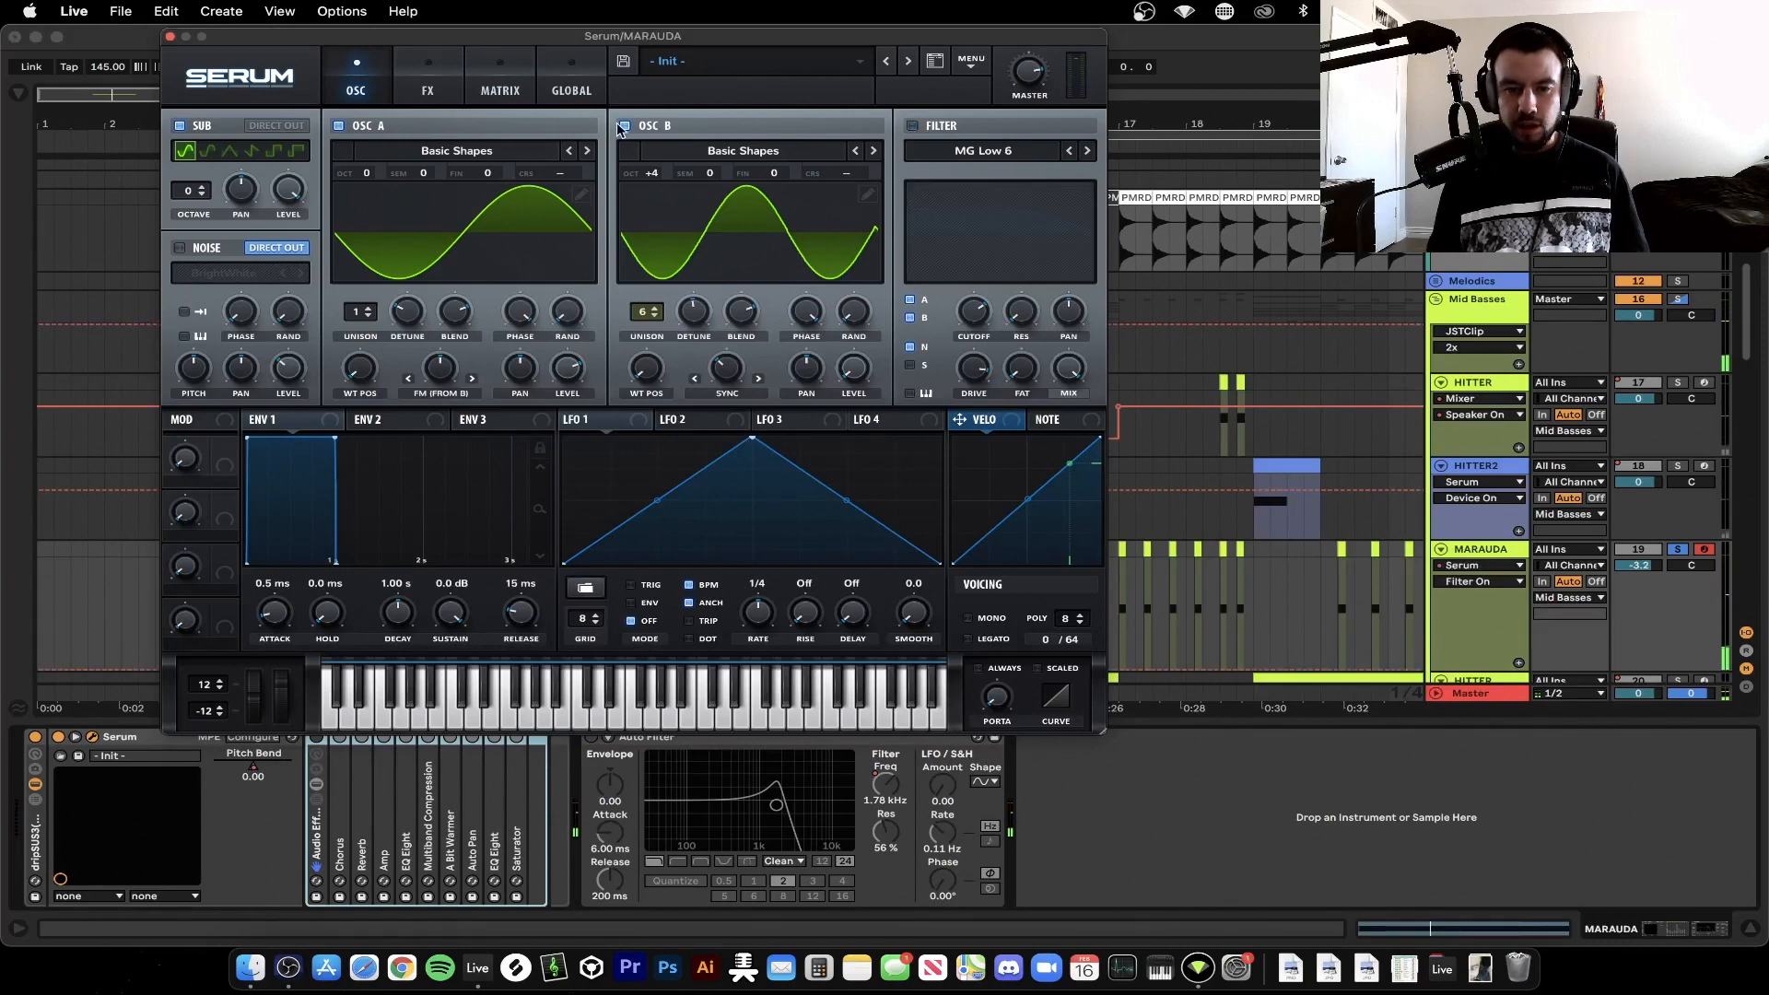
{"action": "left_click", "coordinate": [625, 125]}
{"action": "left_click", "coordinate": [425, 85]}
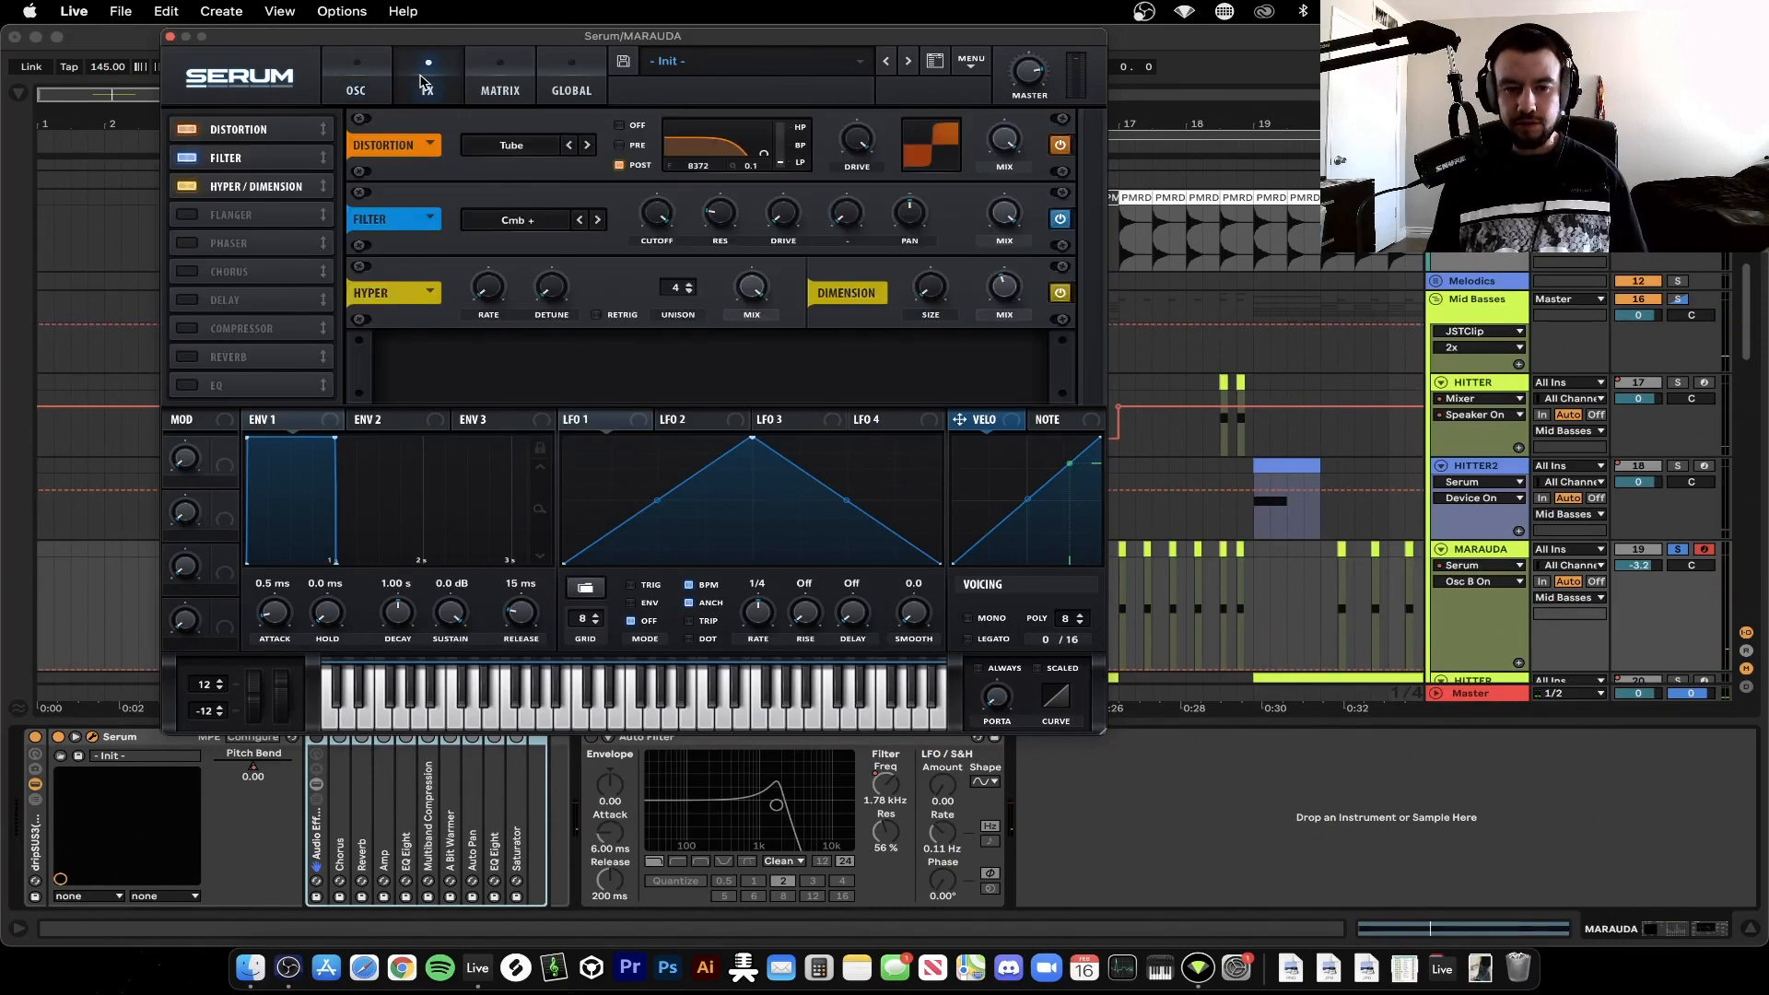
{"action": "left_click", "coordinate": [1061, 293]}
{"action": "left_click", "coordinate": [1061, 219]}
{"action": "left_click", "coordinate": [1061, 145]}
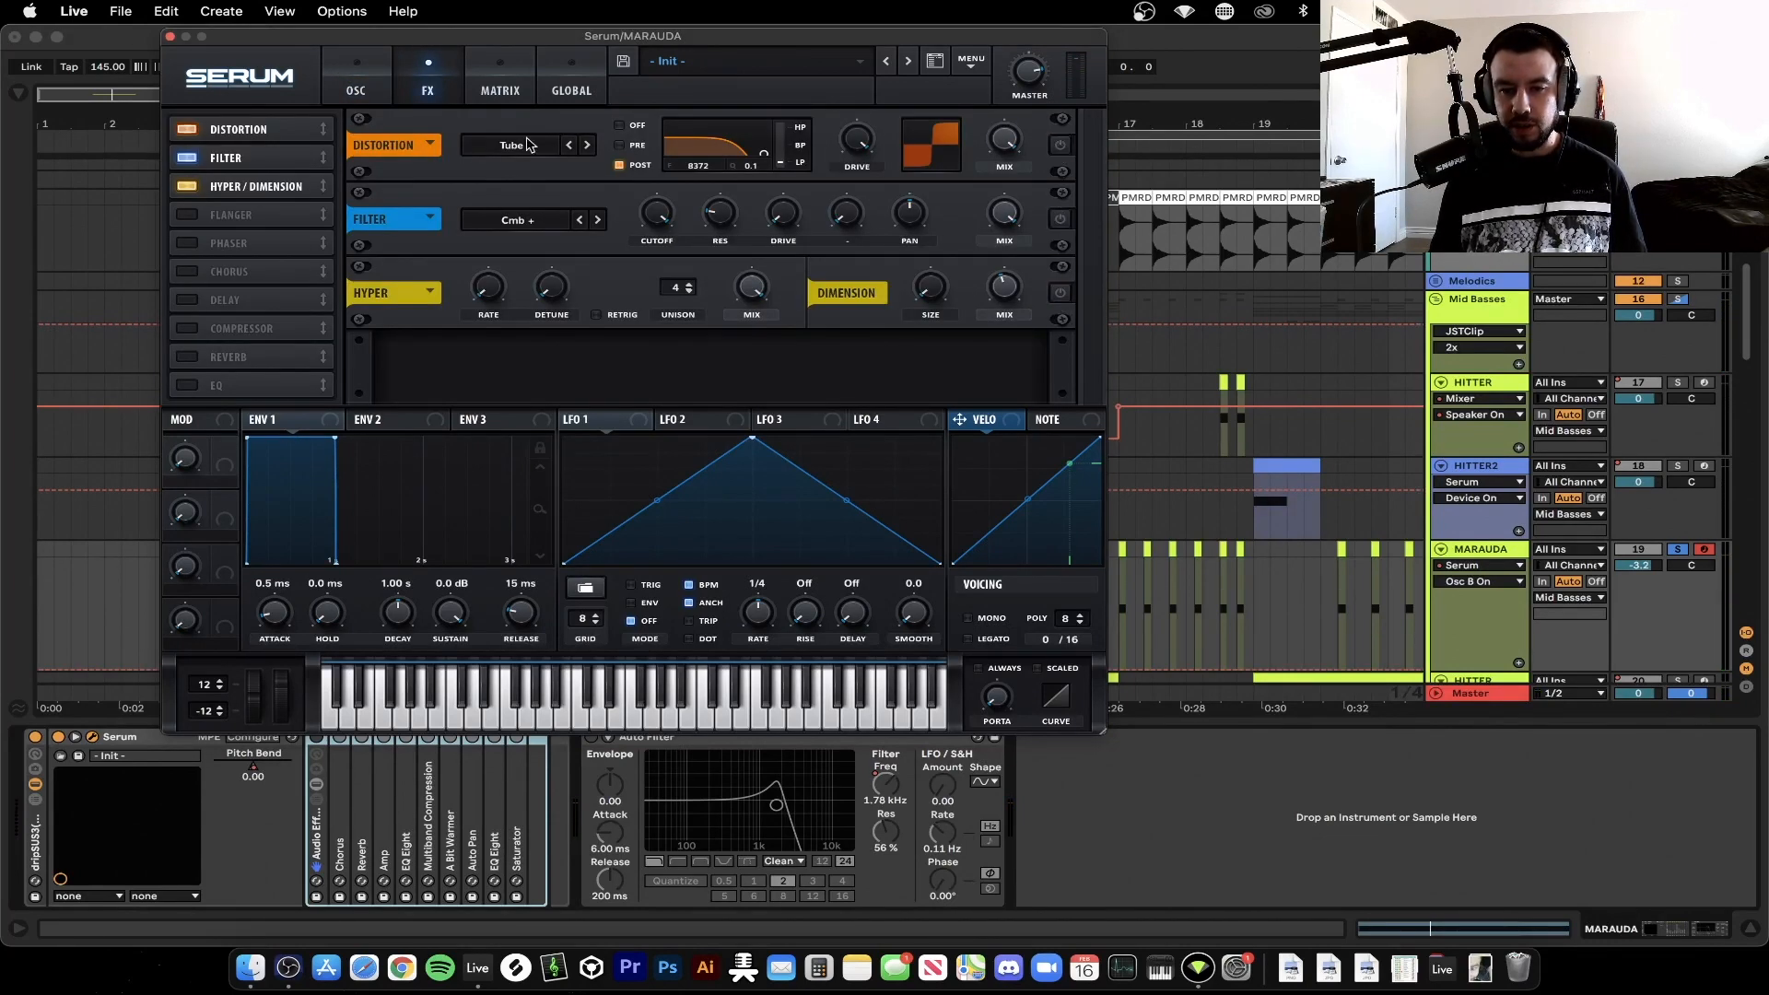
{"action": "left_click", "coordinate": [356, 69]}
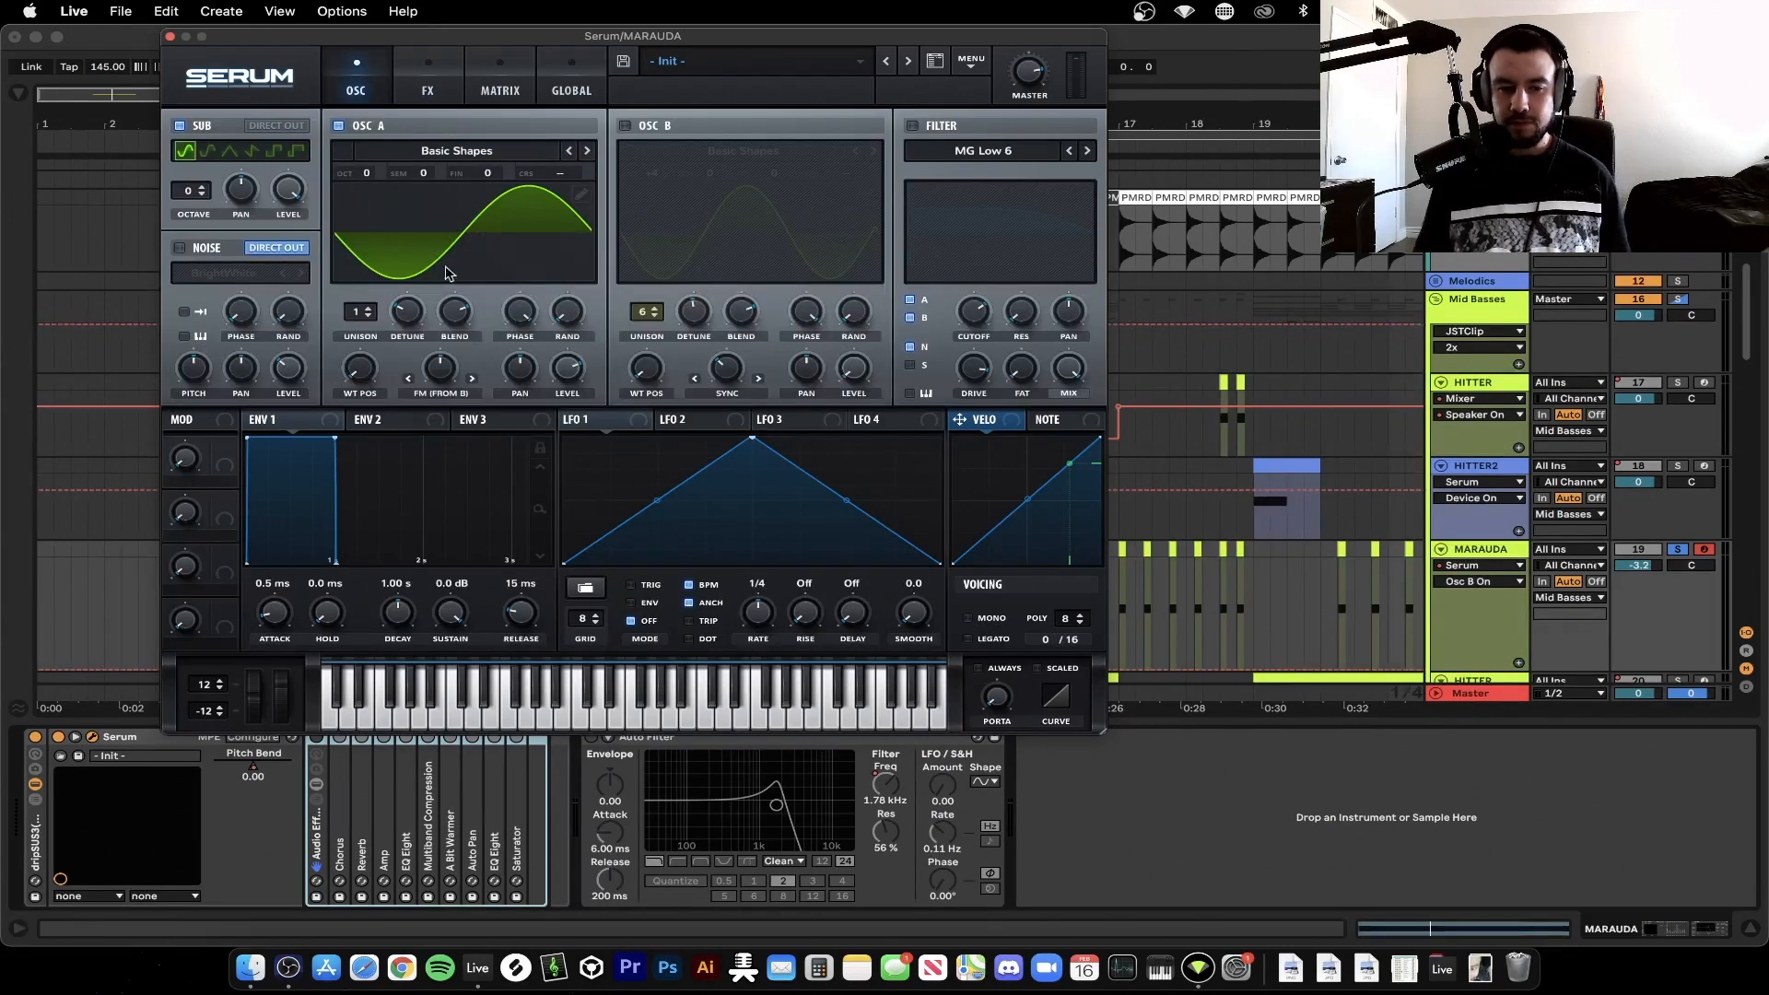
{"action": "left_click", "coordinate": [180, 126]}
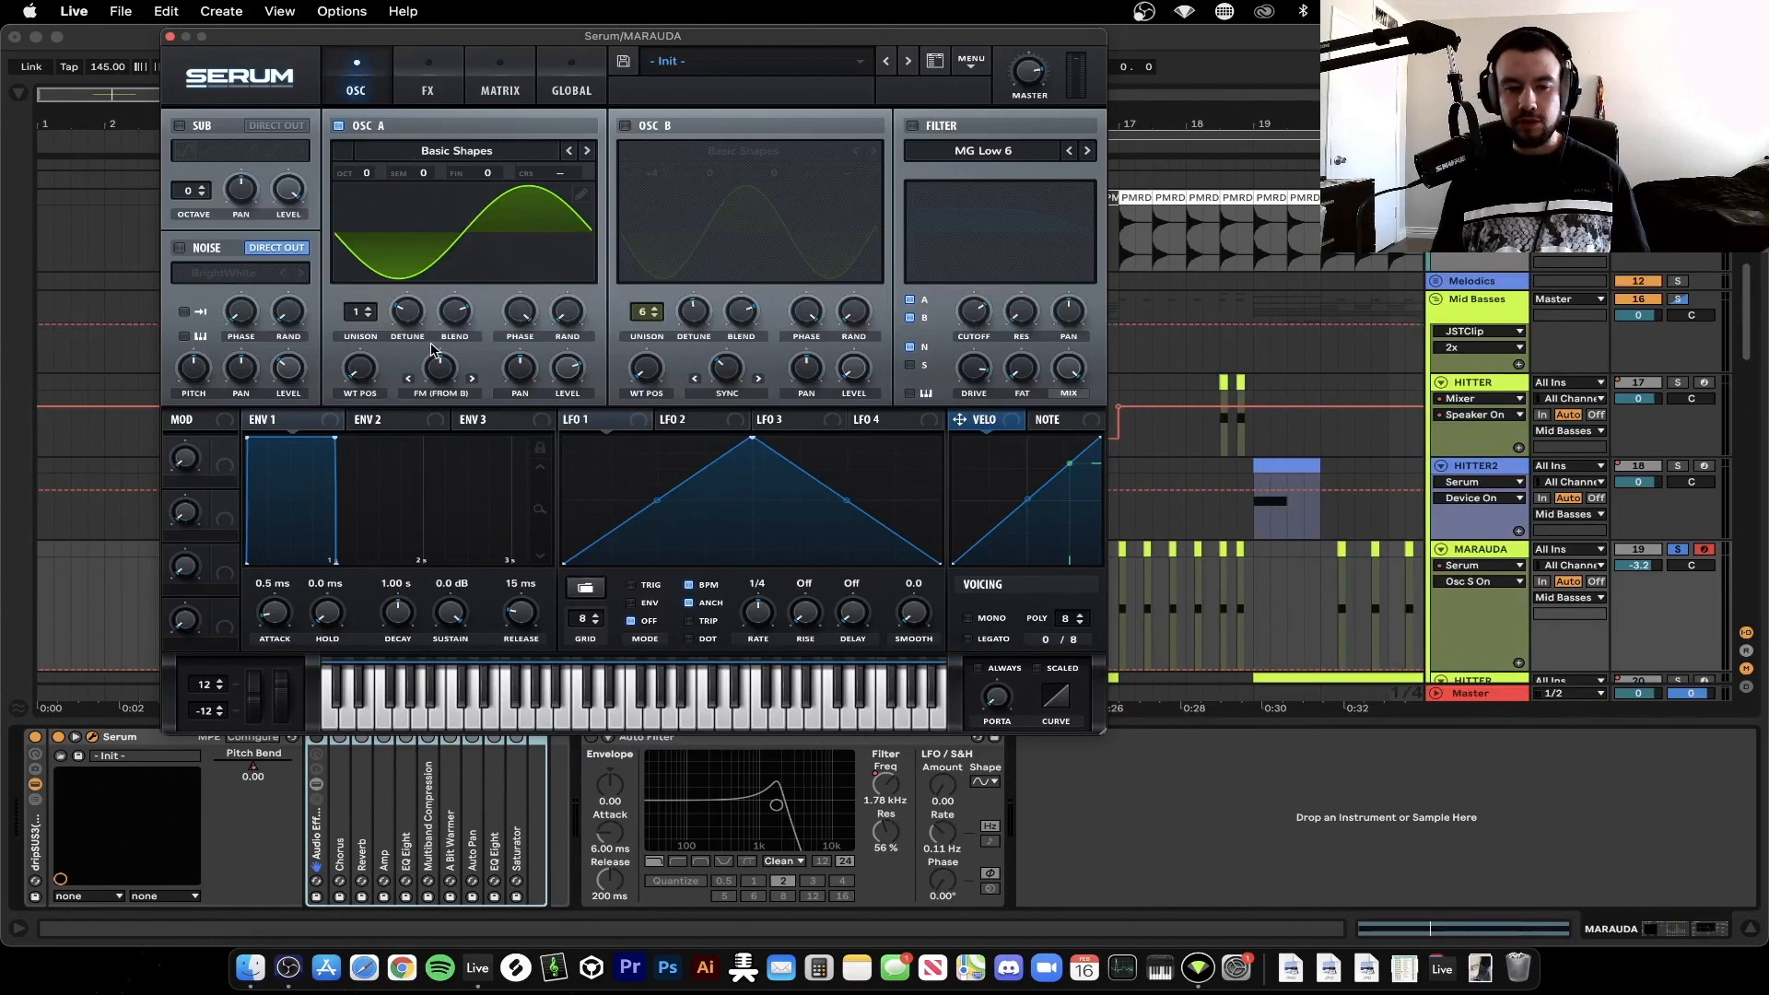
Check OSC A's FM (from B) amount and level, and switch OSC B on with its Basic Shapes wavetable
{"action": "left_click", "coordinate": [443, 380]}
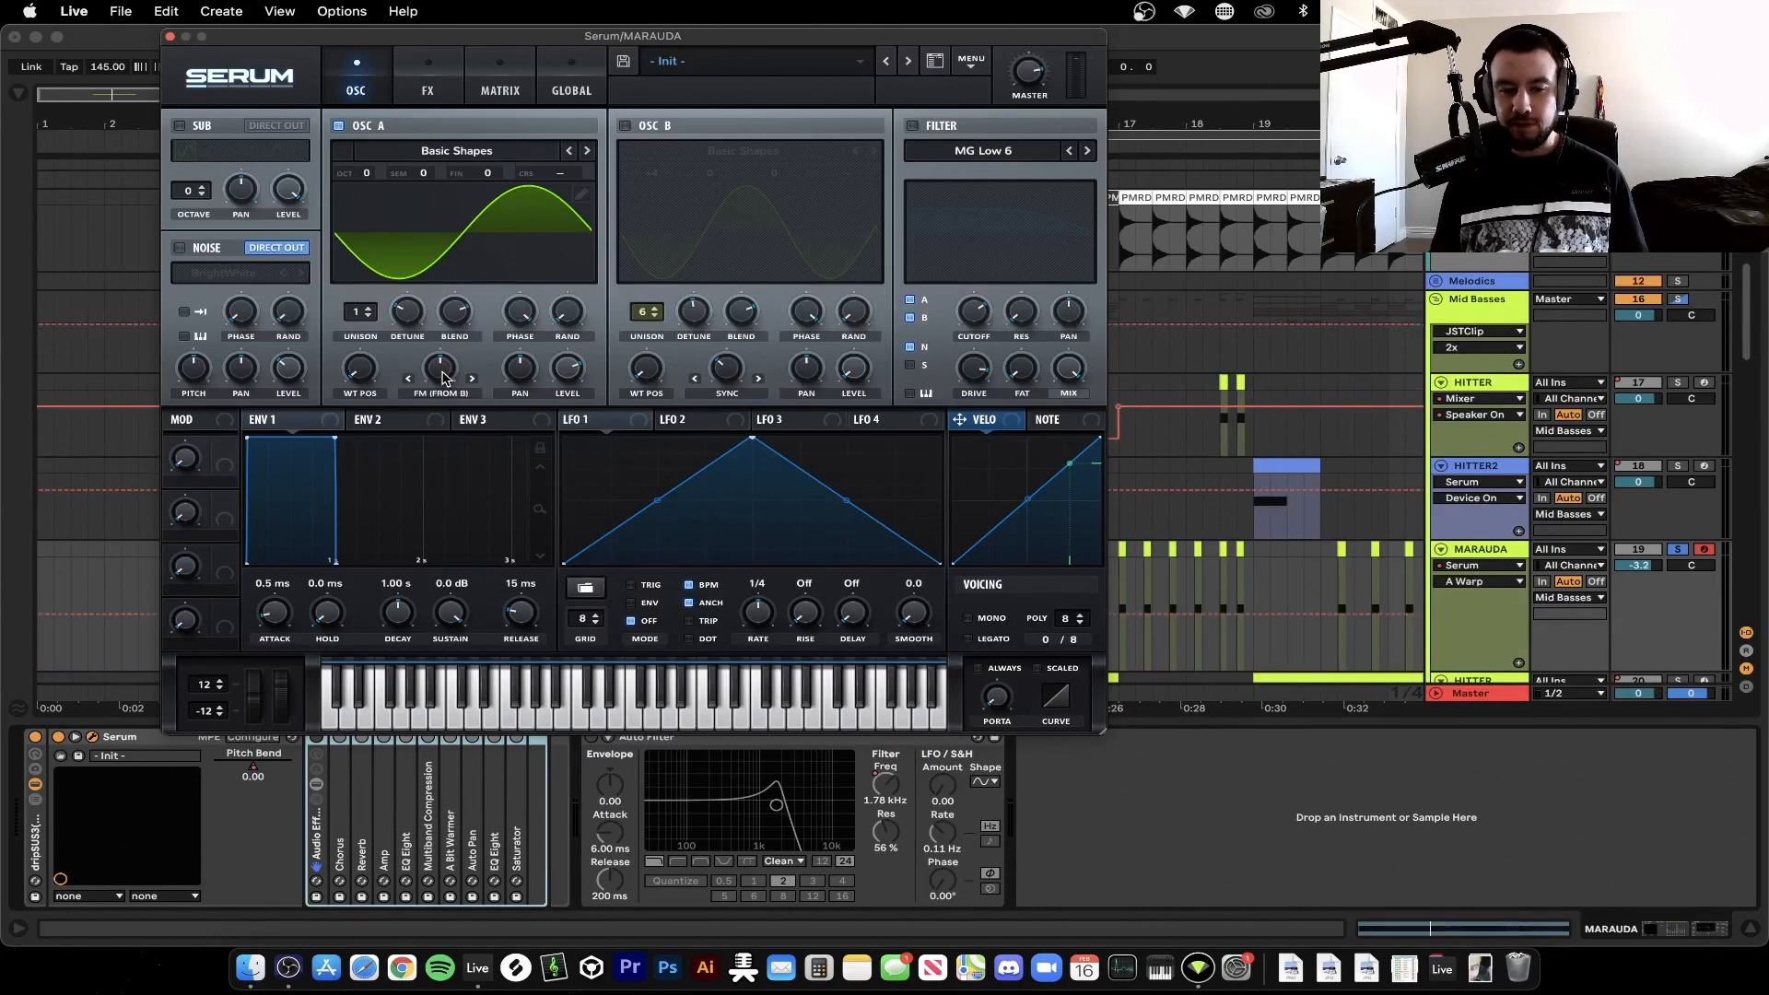
{"action": "left_click", "coordinate": [571, 371]}
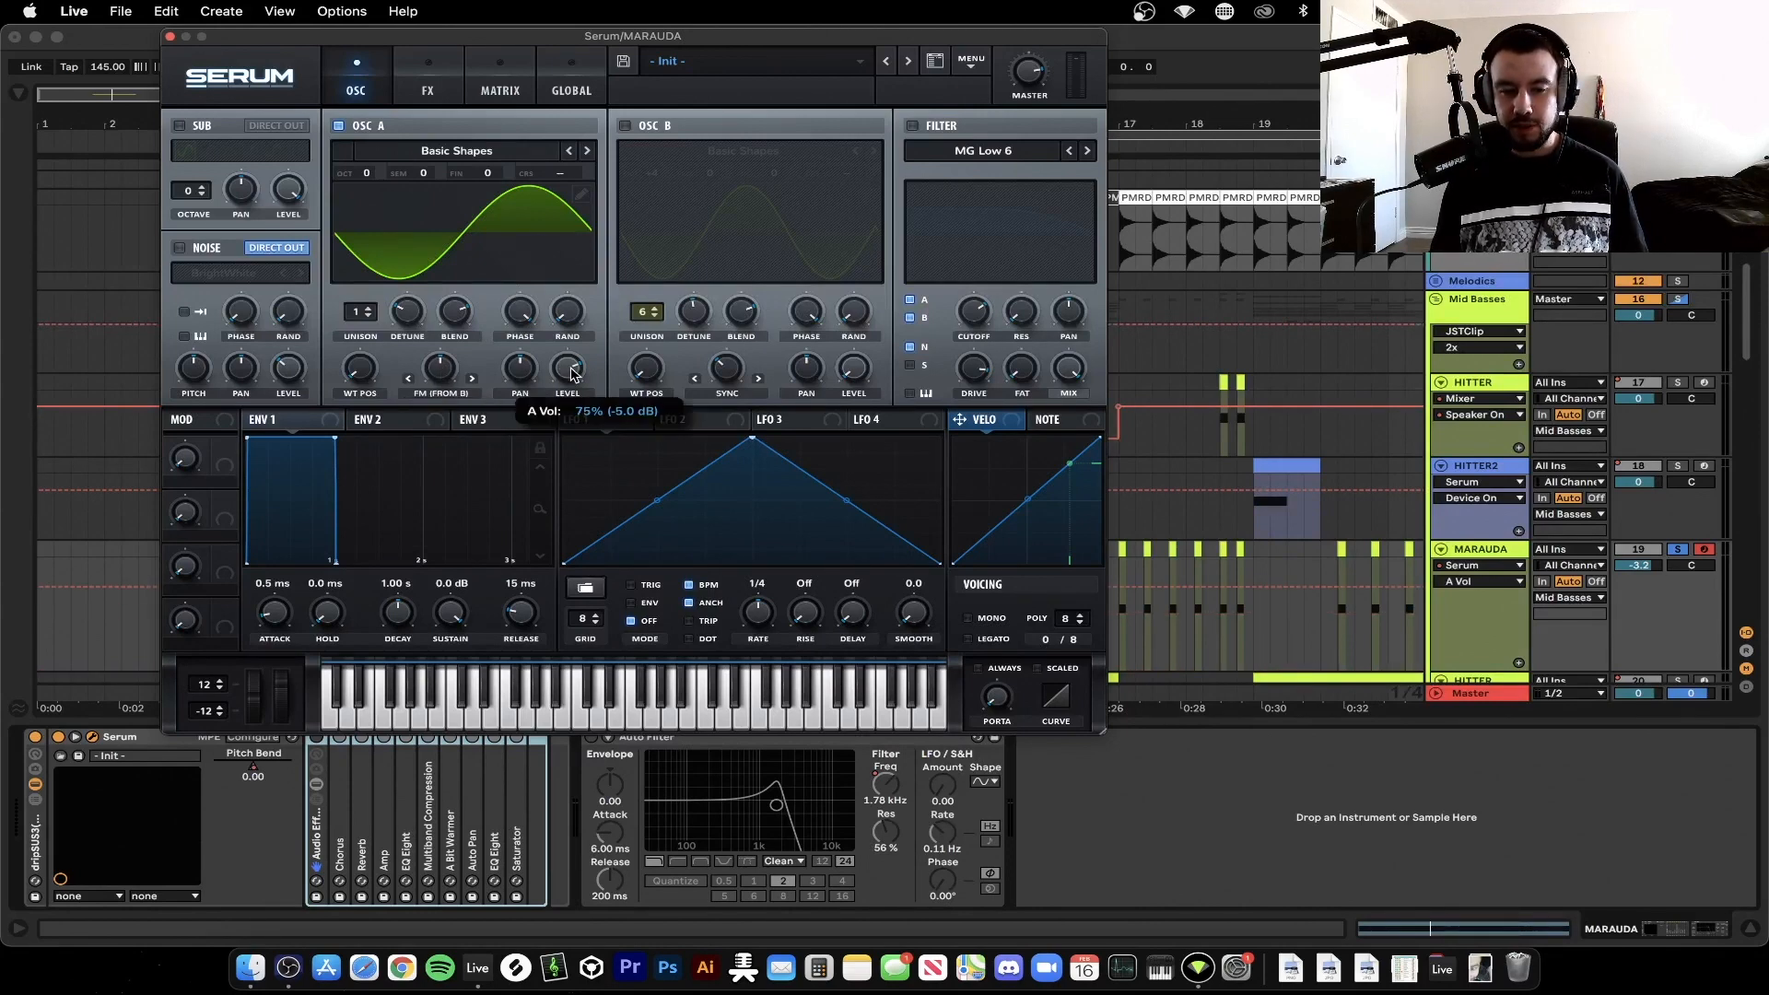
{"action": "left_click", "coordinate": [626, 126]}
{"action": "left_click", "coordinate": [754, 152]}
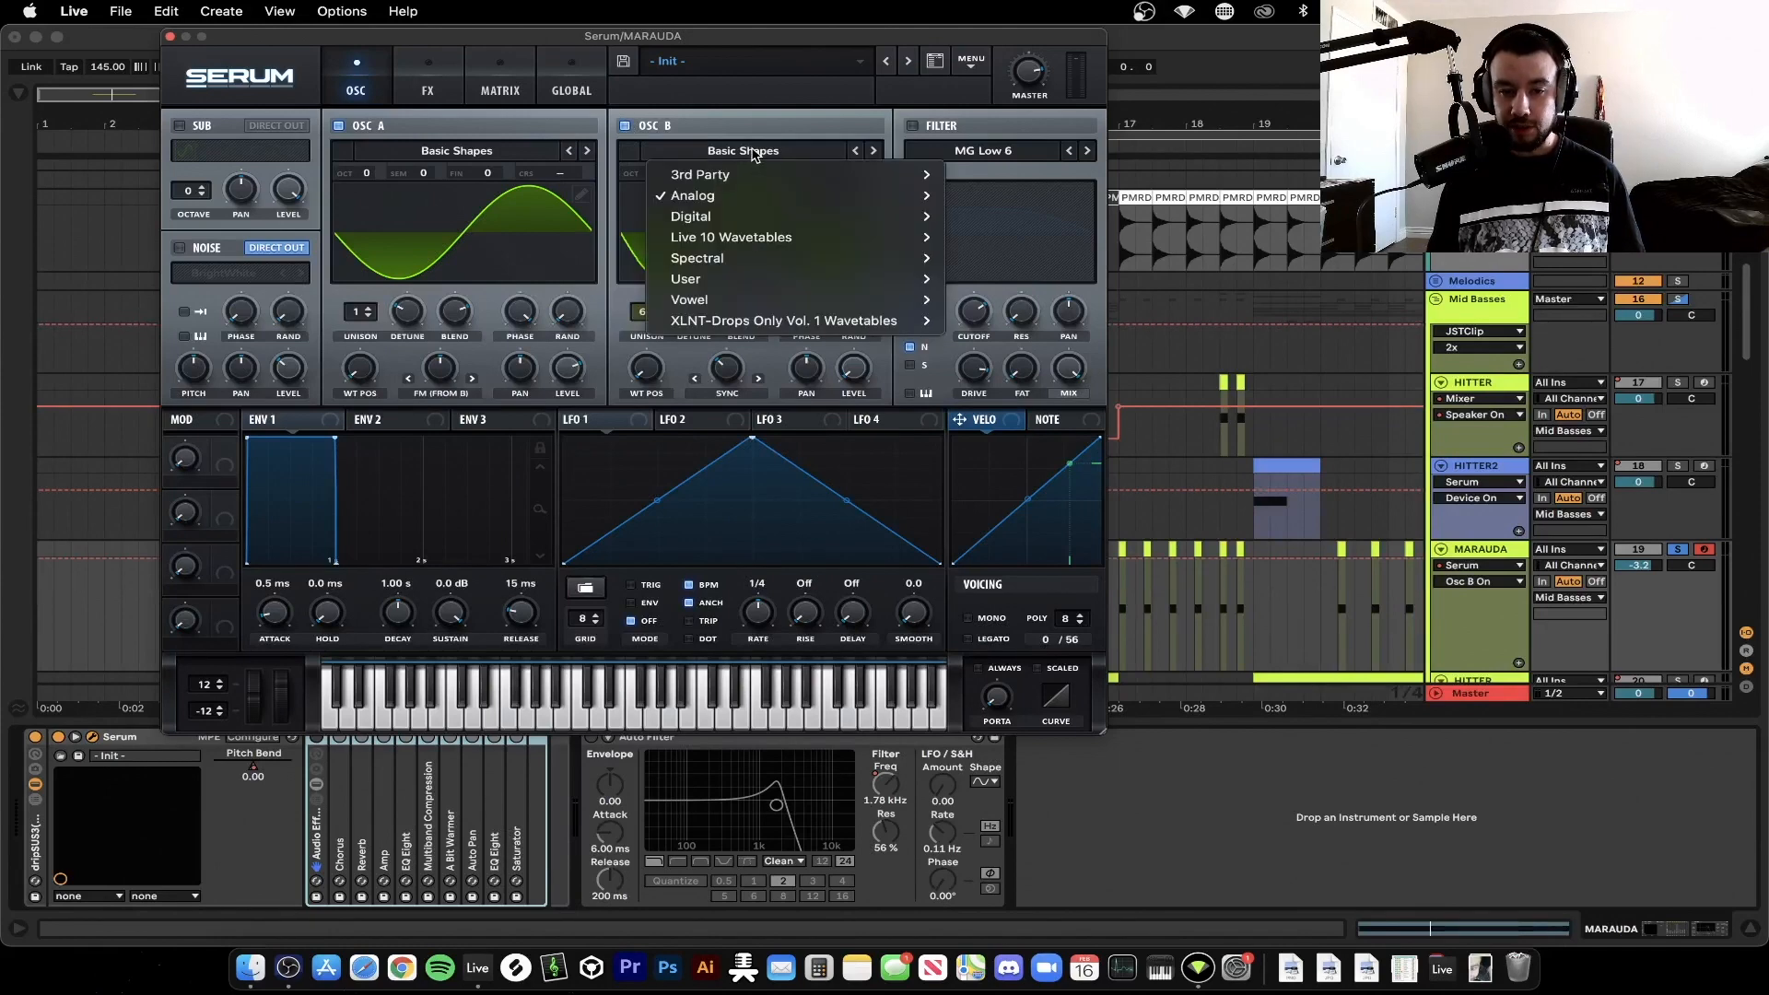
{"action": "left_click", "coordinate": [720, 124]}
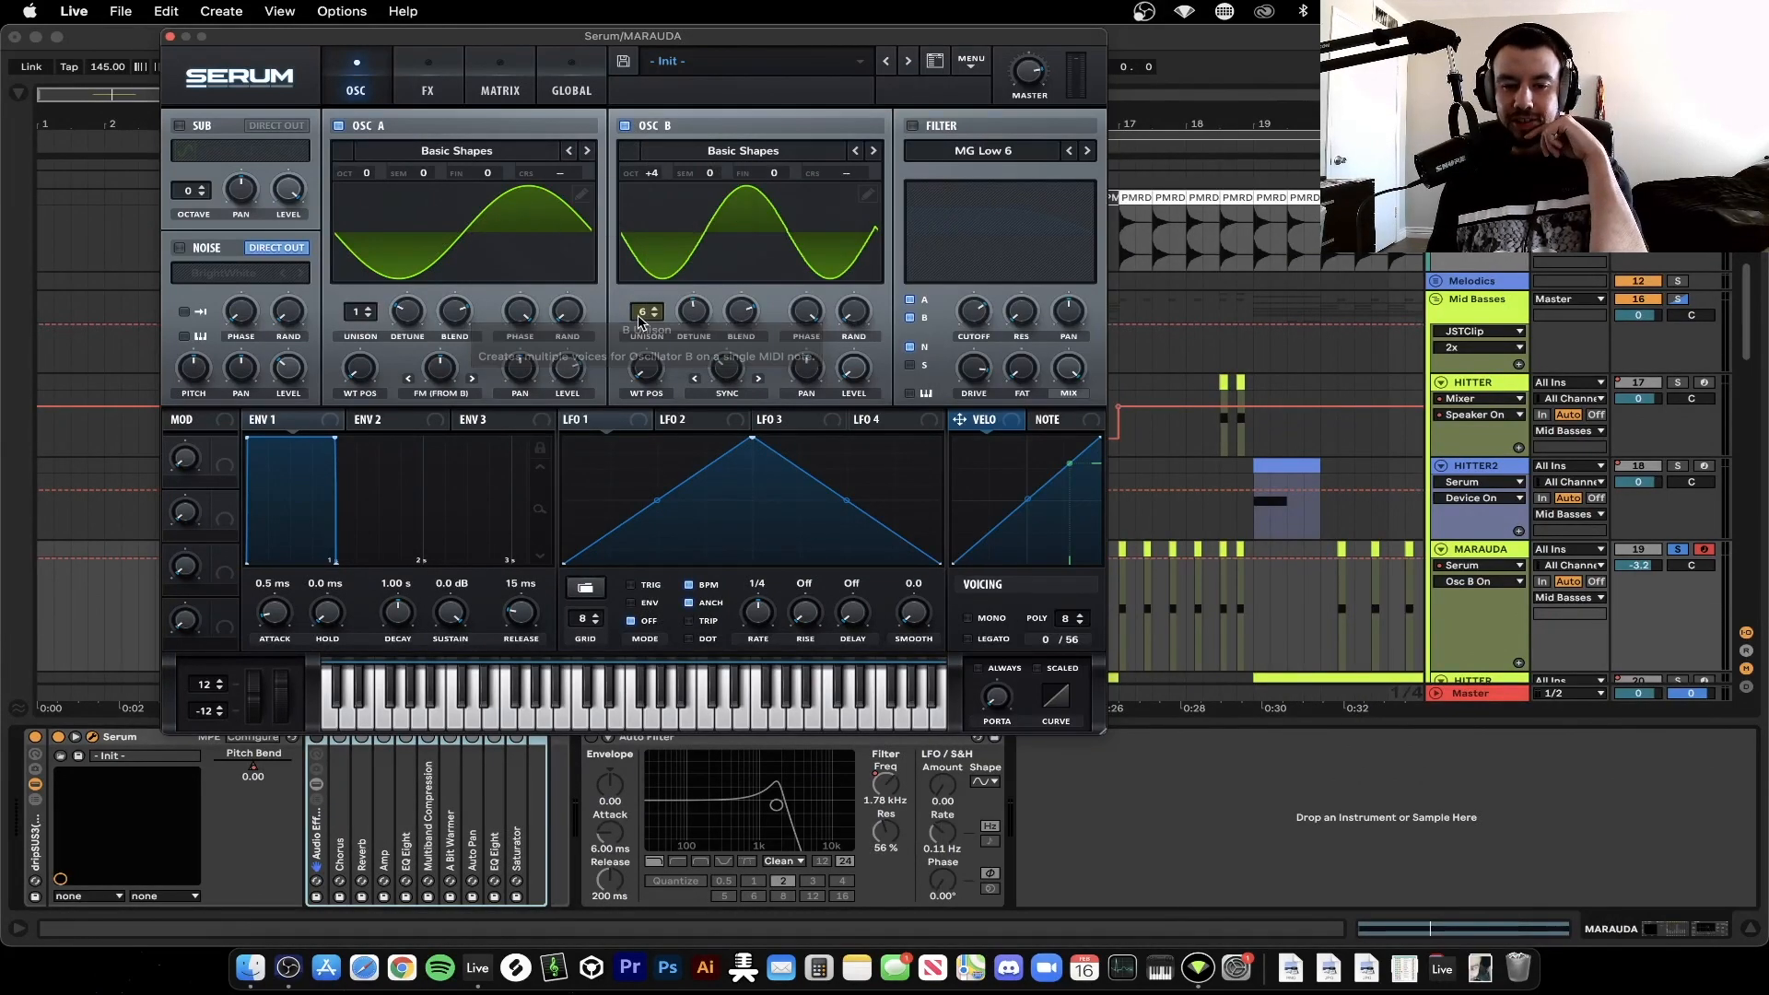
Review OSC B's unison detune, blend and Sync warp, and compare the sound with OSC B off and on
{"action": "left_click_drag", "start_coordinate": [689, 314], "coordinate": [687, 318]}
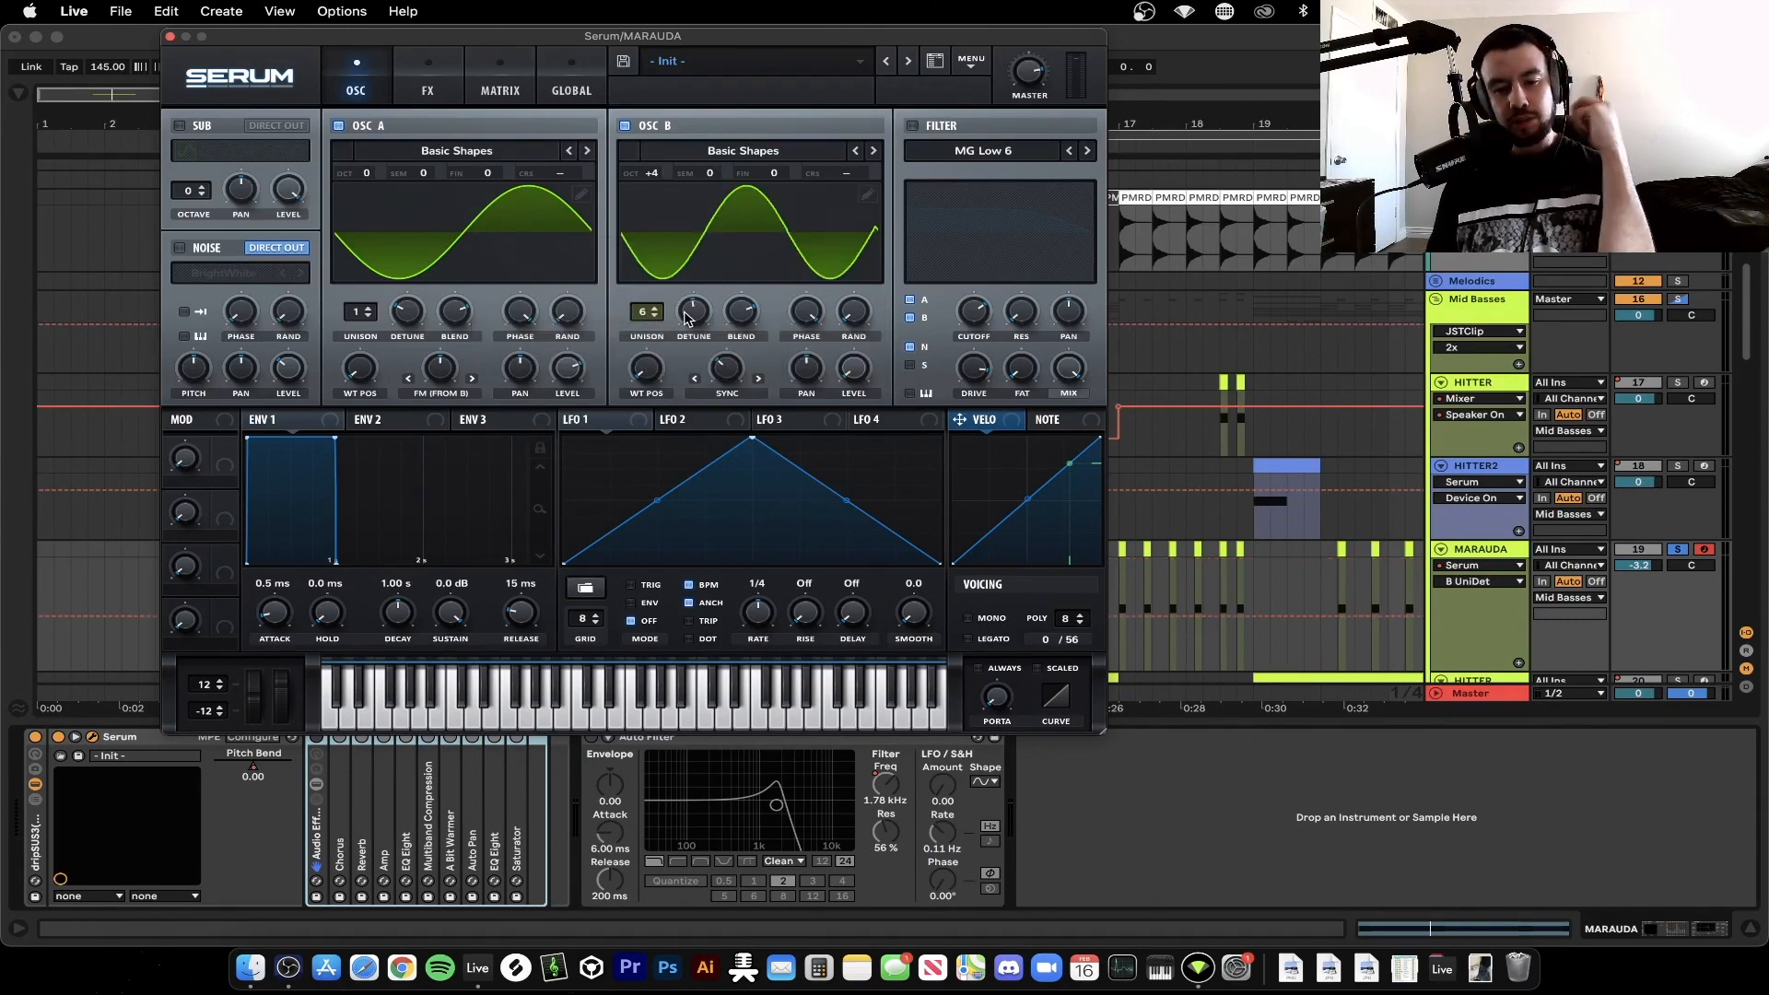
{"action": "left_click", "coordinate": [743, 316]}
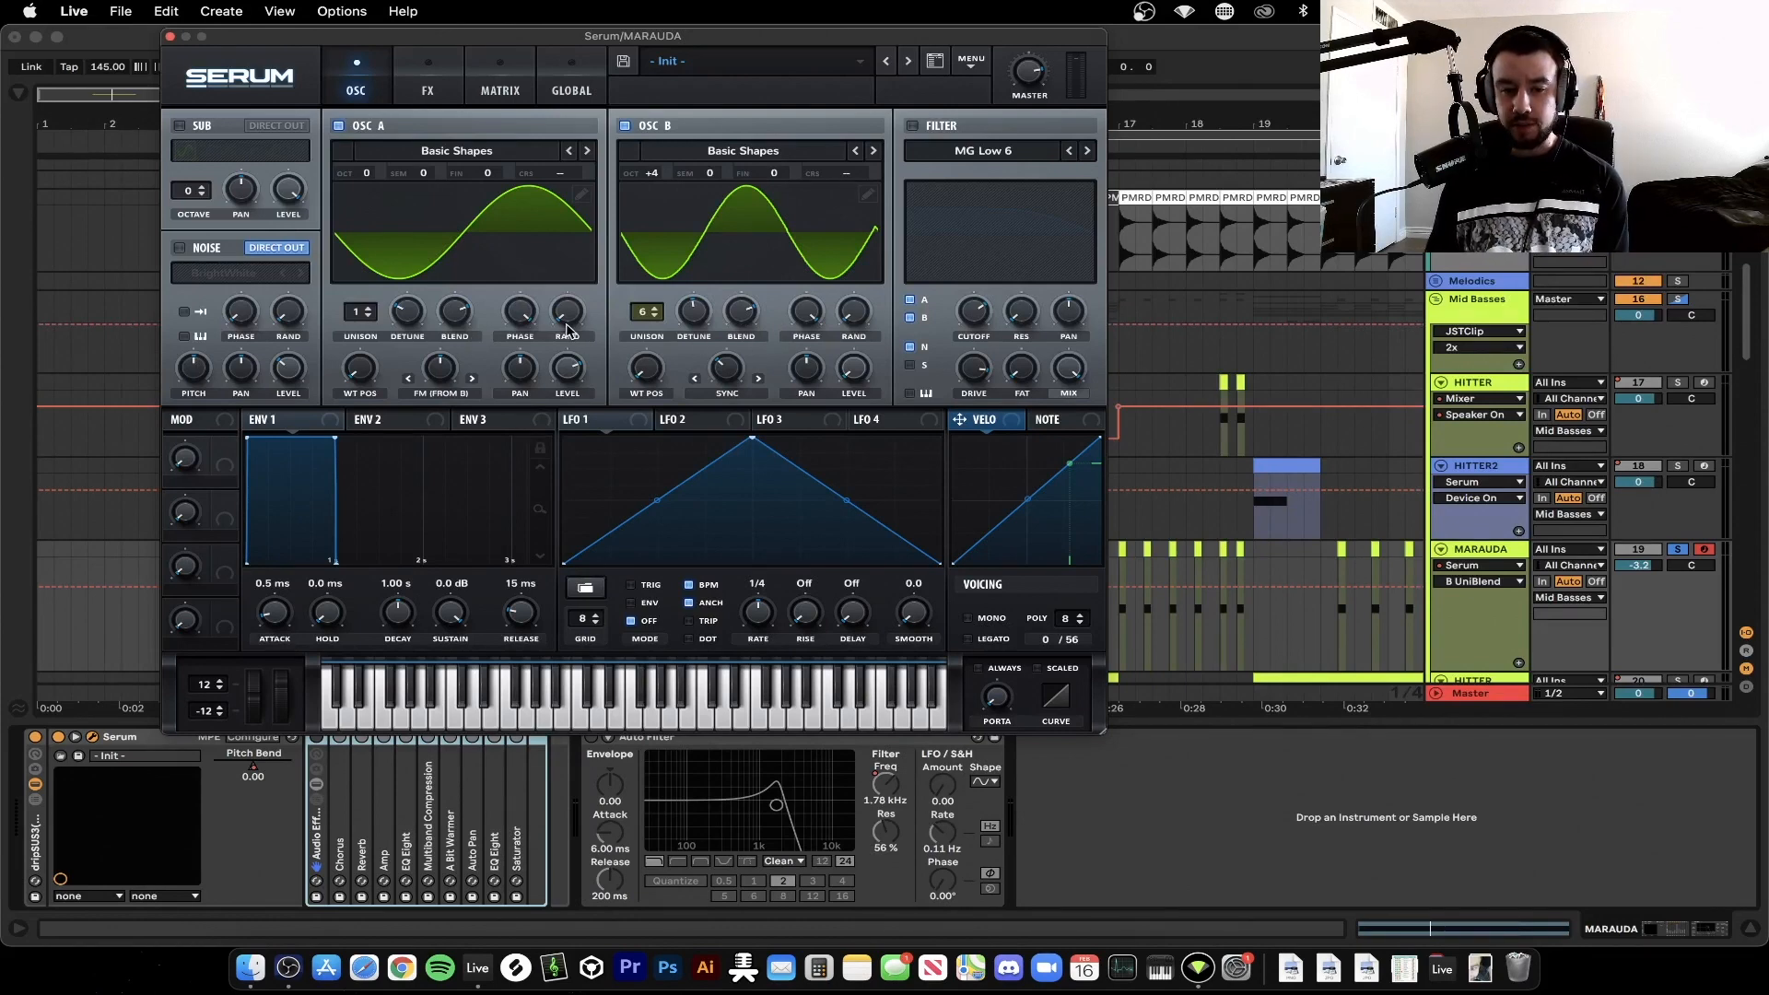
{"action": "left_click", "coordinate": [726, 377]}
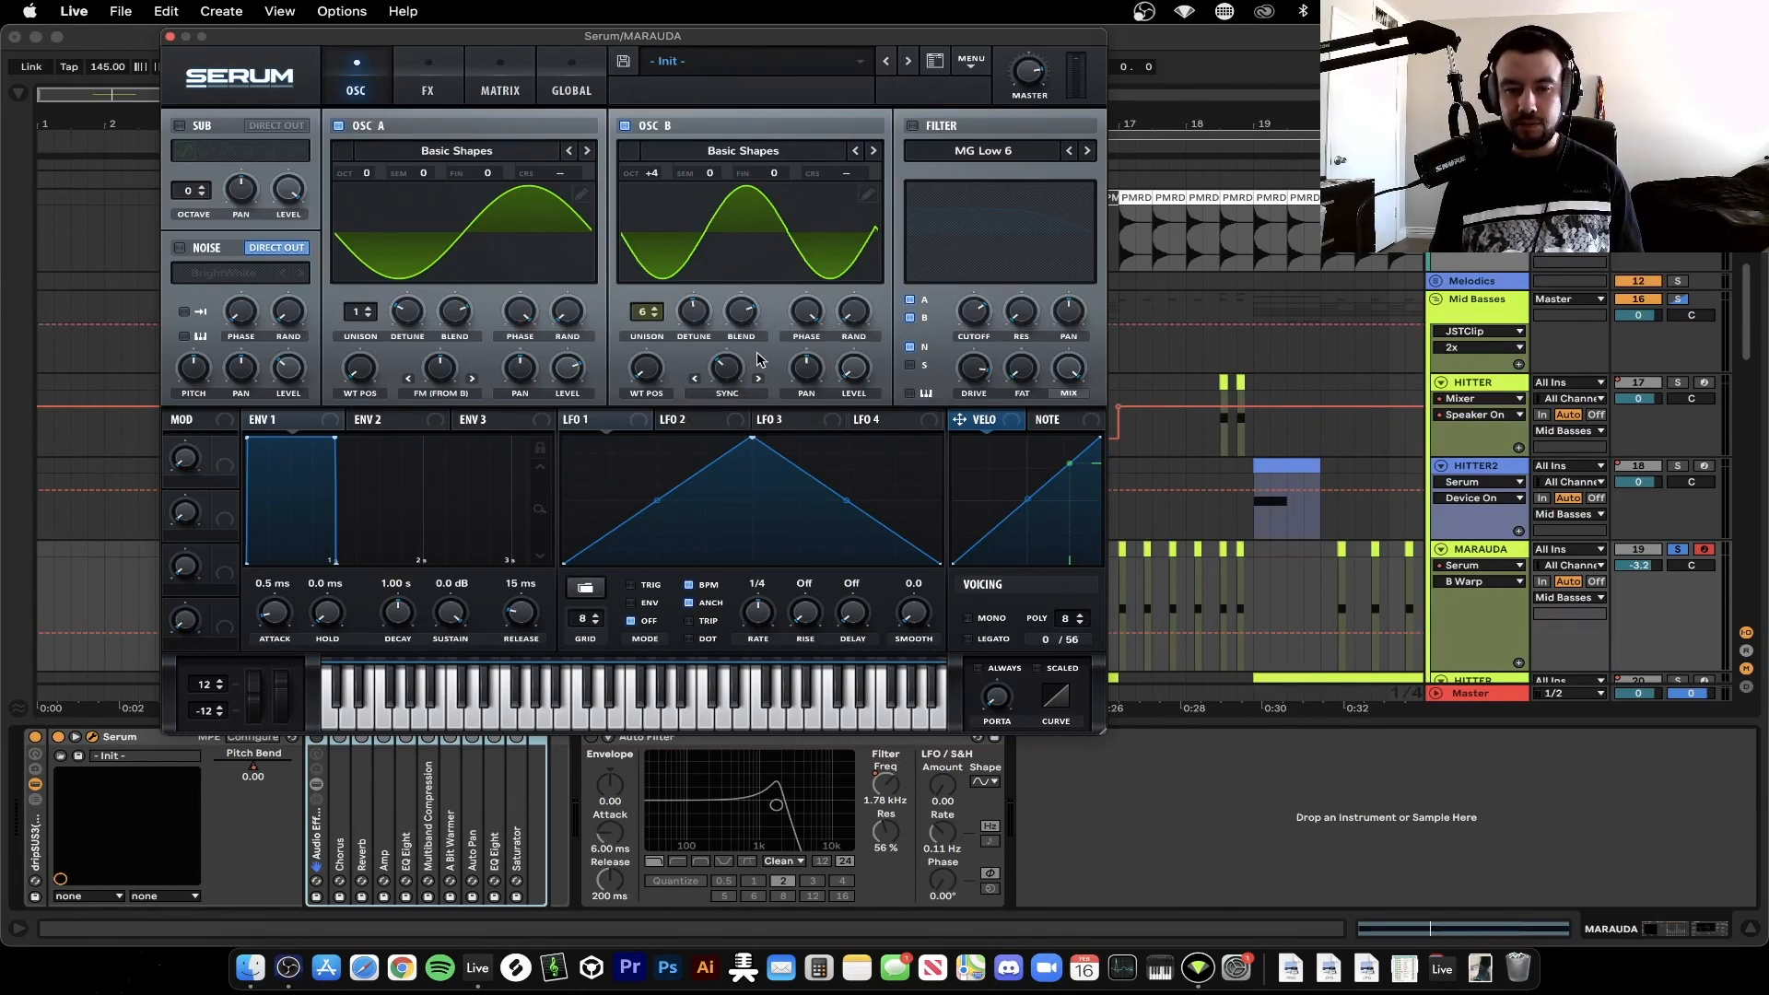
{"action": "left_click", "coordinate": [624, 125]}
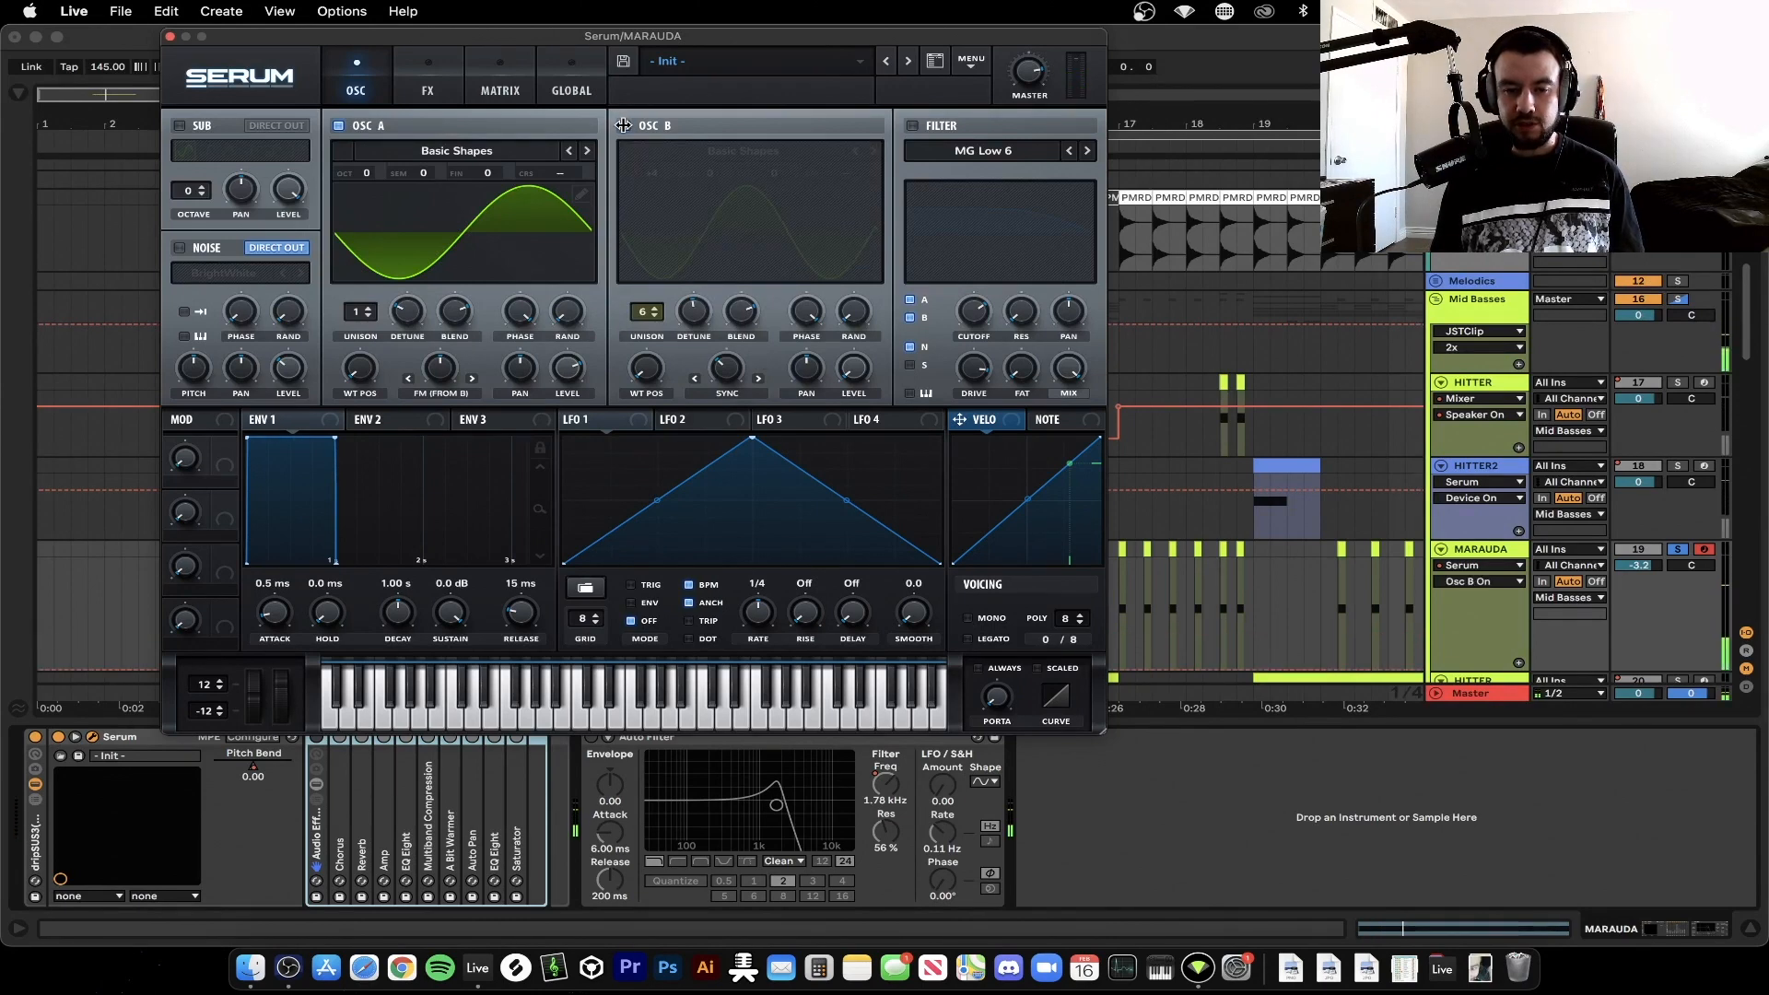
{"action": "left_click", "coordinate": [624, 125]}
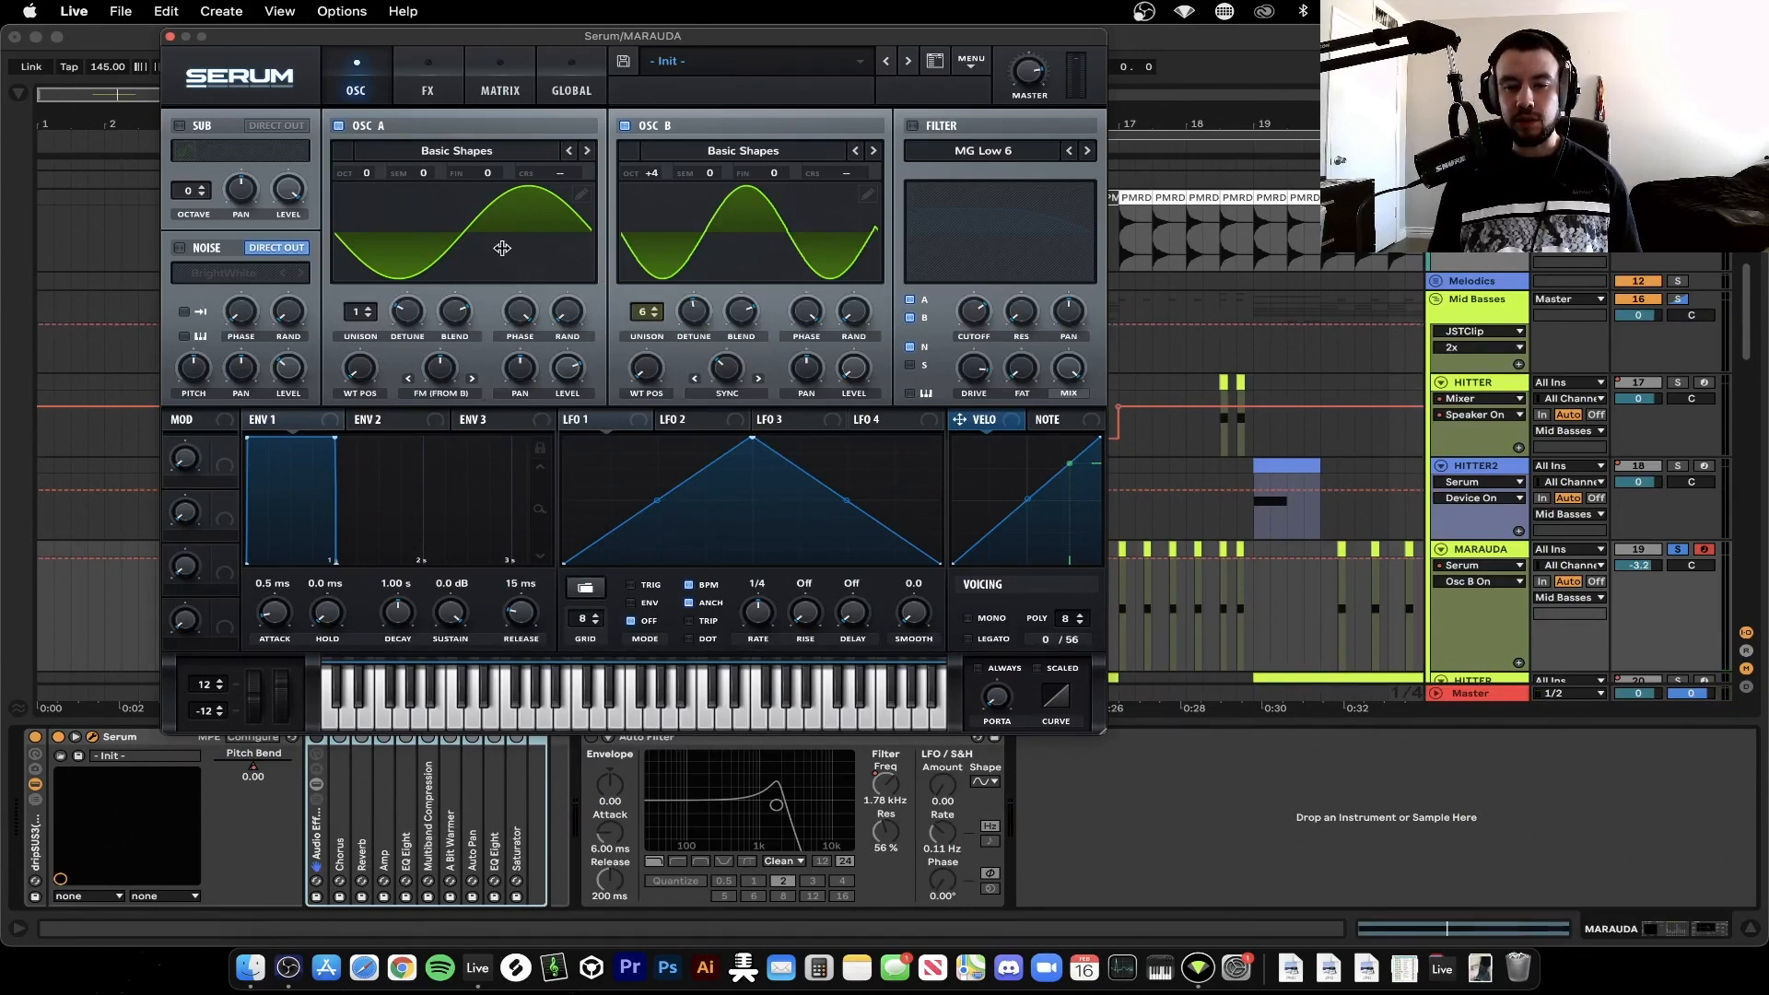
Switch on the MG Low 6 filter and the sub oscillator, checking the filter's drive and cutoff
{"action": "left_click", "coordinate": [911, 126]}
{"action": "left_click", "coordinate": [982, 150]}
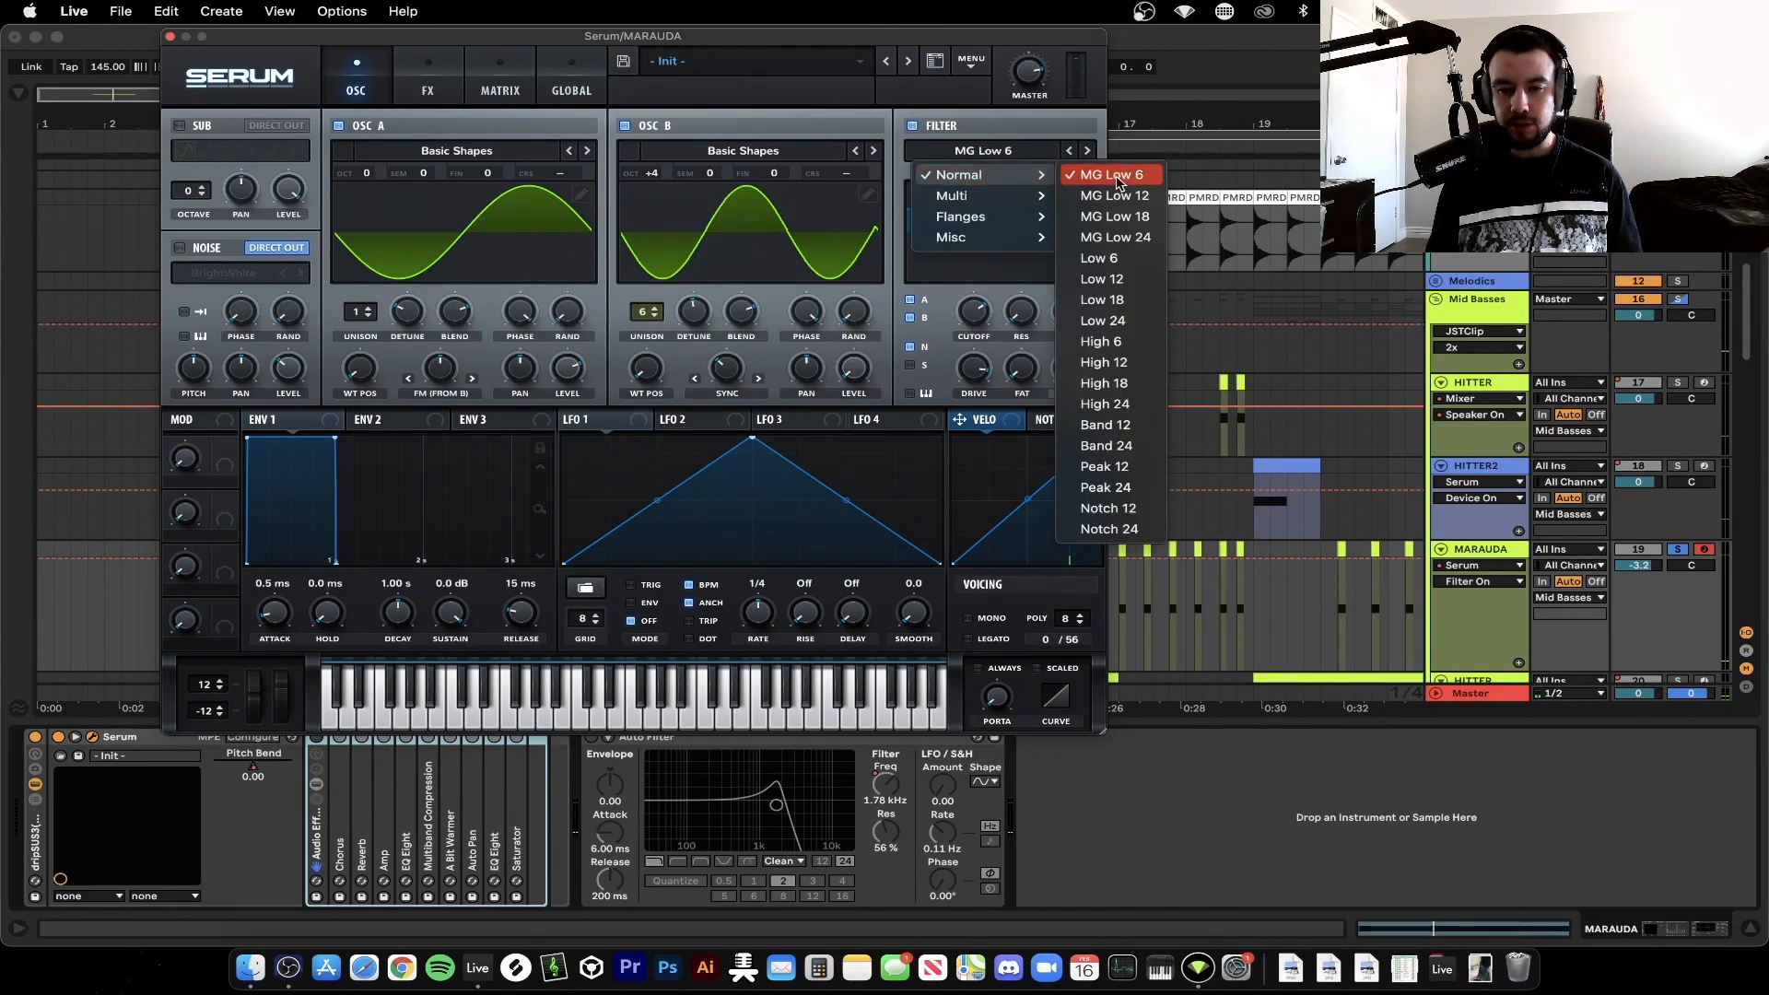
{"action": "left_click", "coordinate": [1037, 163]}
{"action": "left_click", "coordinate": [969, 378]}
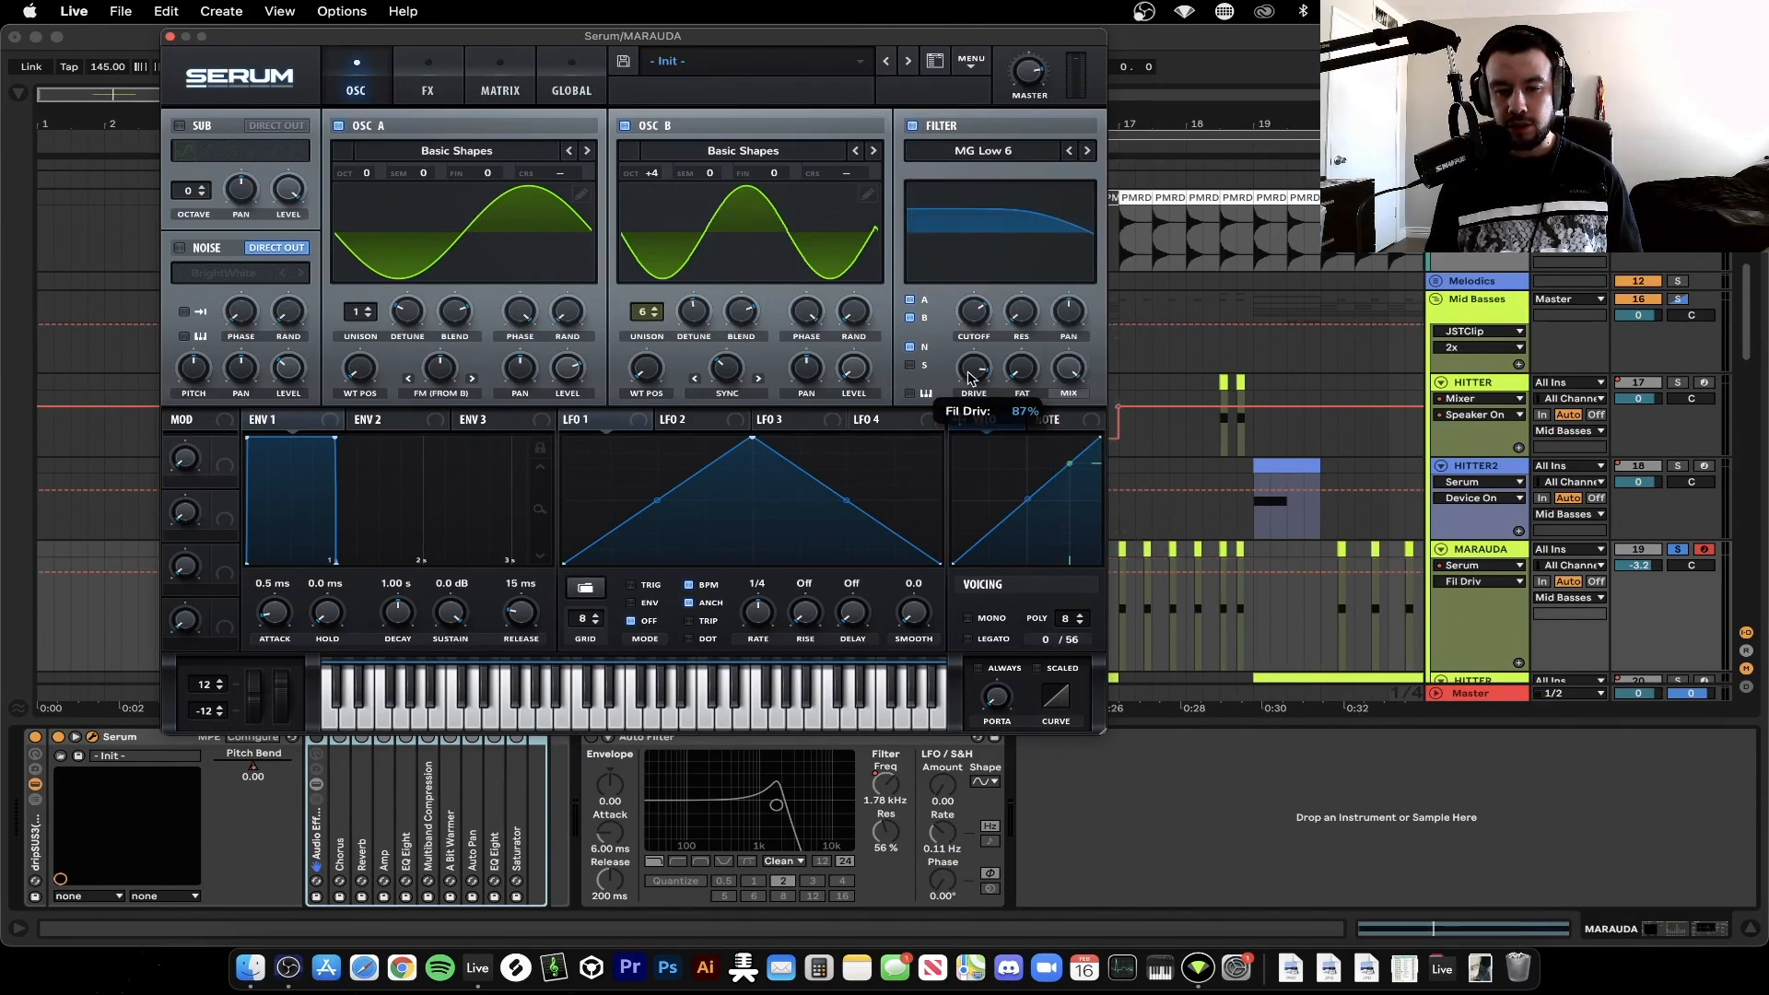
{"action": "left_click", "coordinate": [977, 306]}
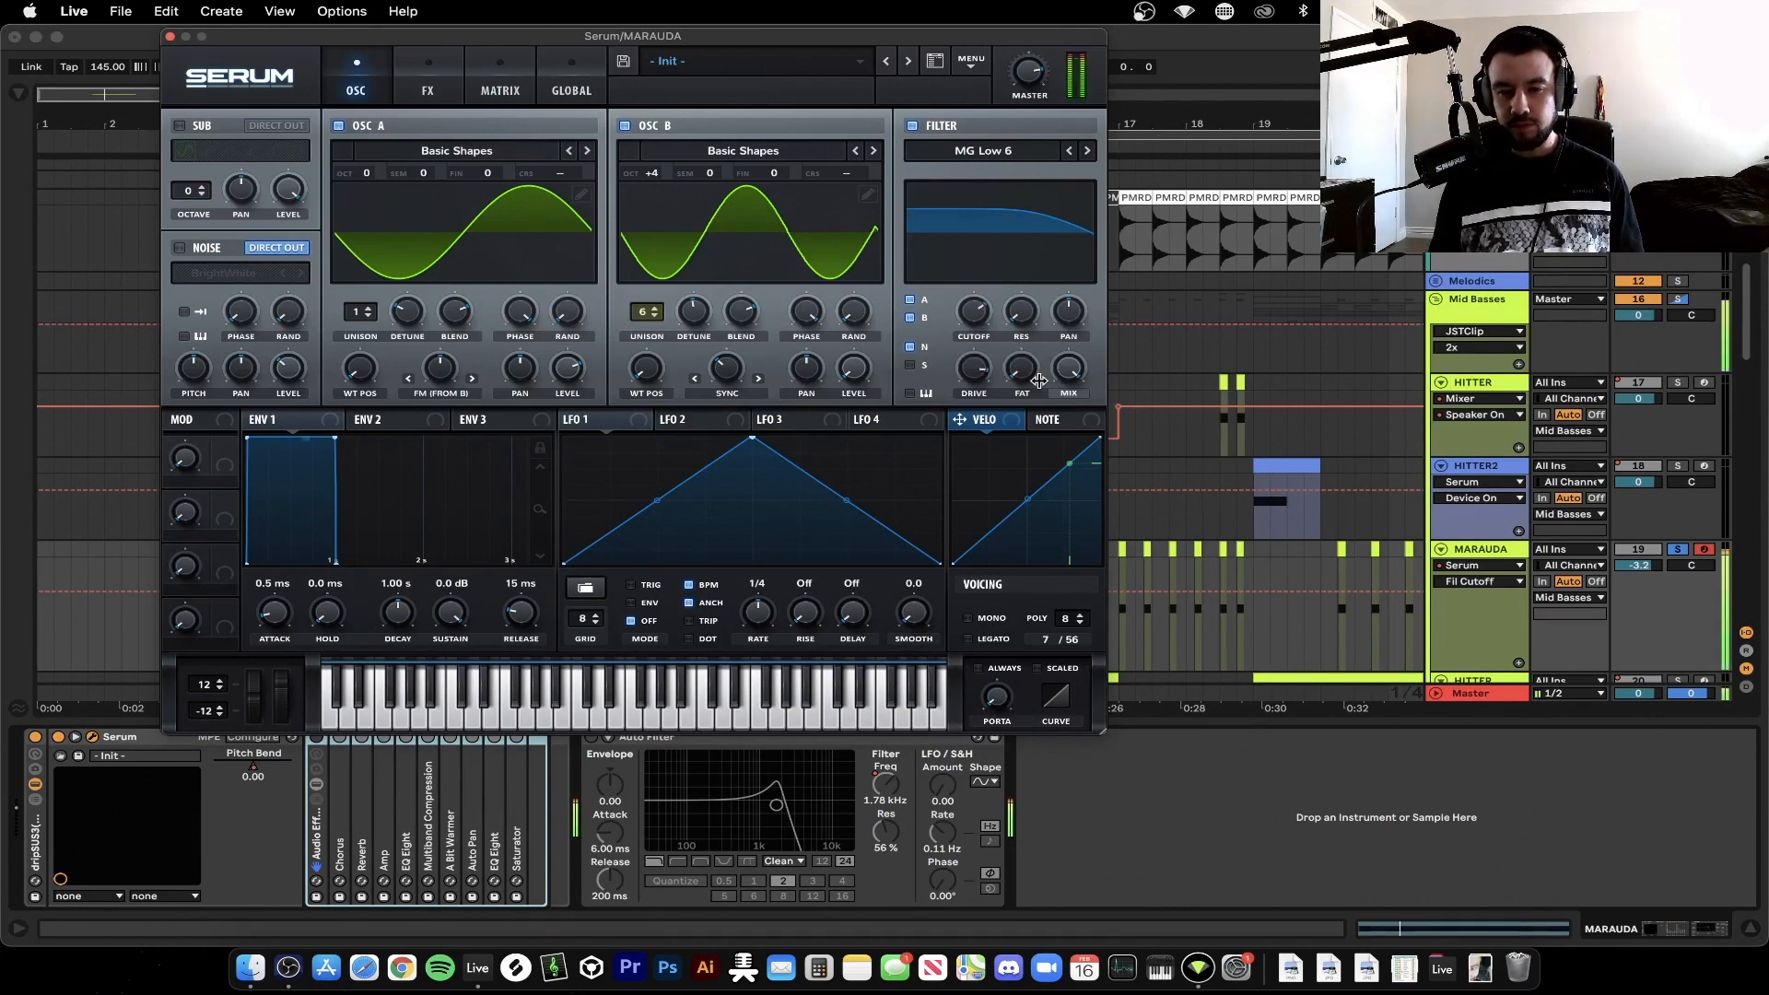
{"action": "left_click", "coordinate": [179, 126]}
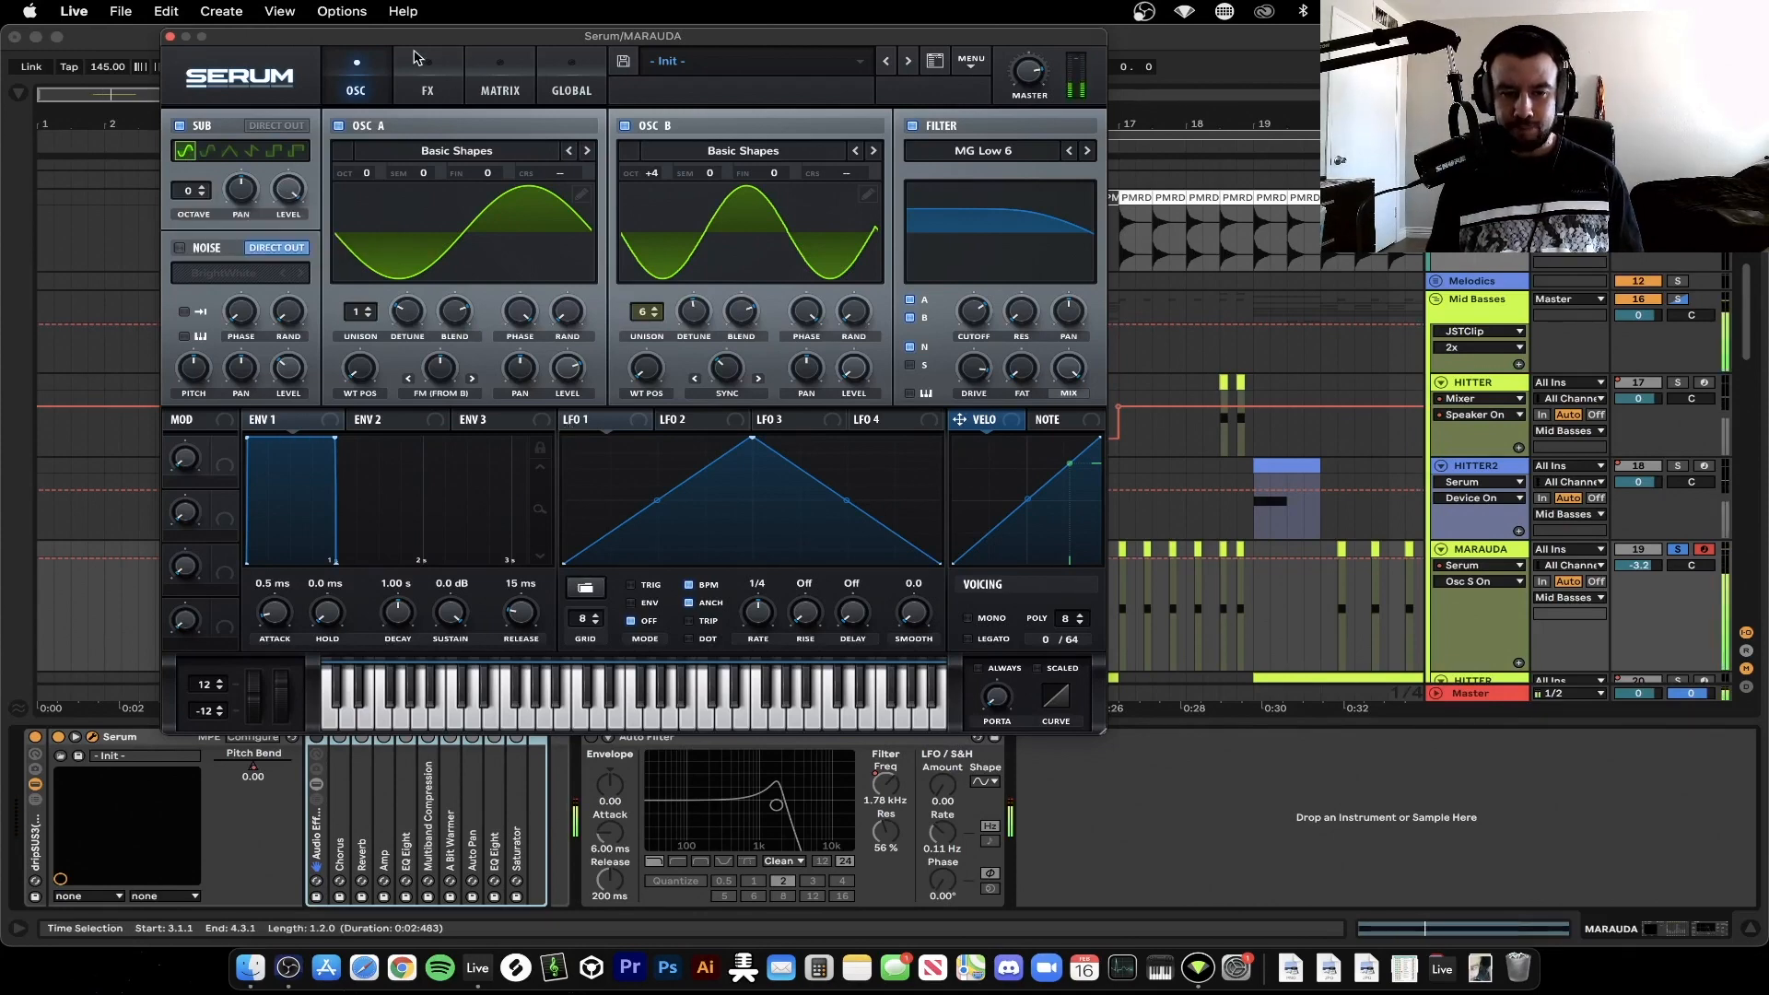
Switch on the Tube distortion and Cmb + filter effects, and check the filter effect's cutoff, resonance and drive
{"action": "left_click", "coordinate": [427, 81]}
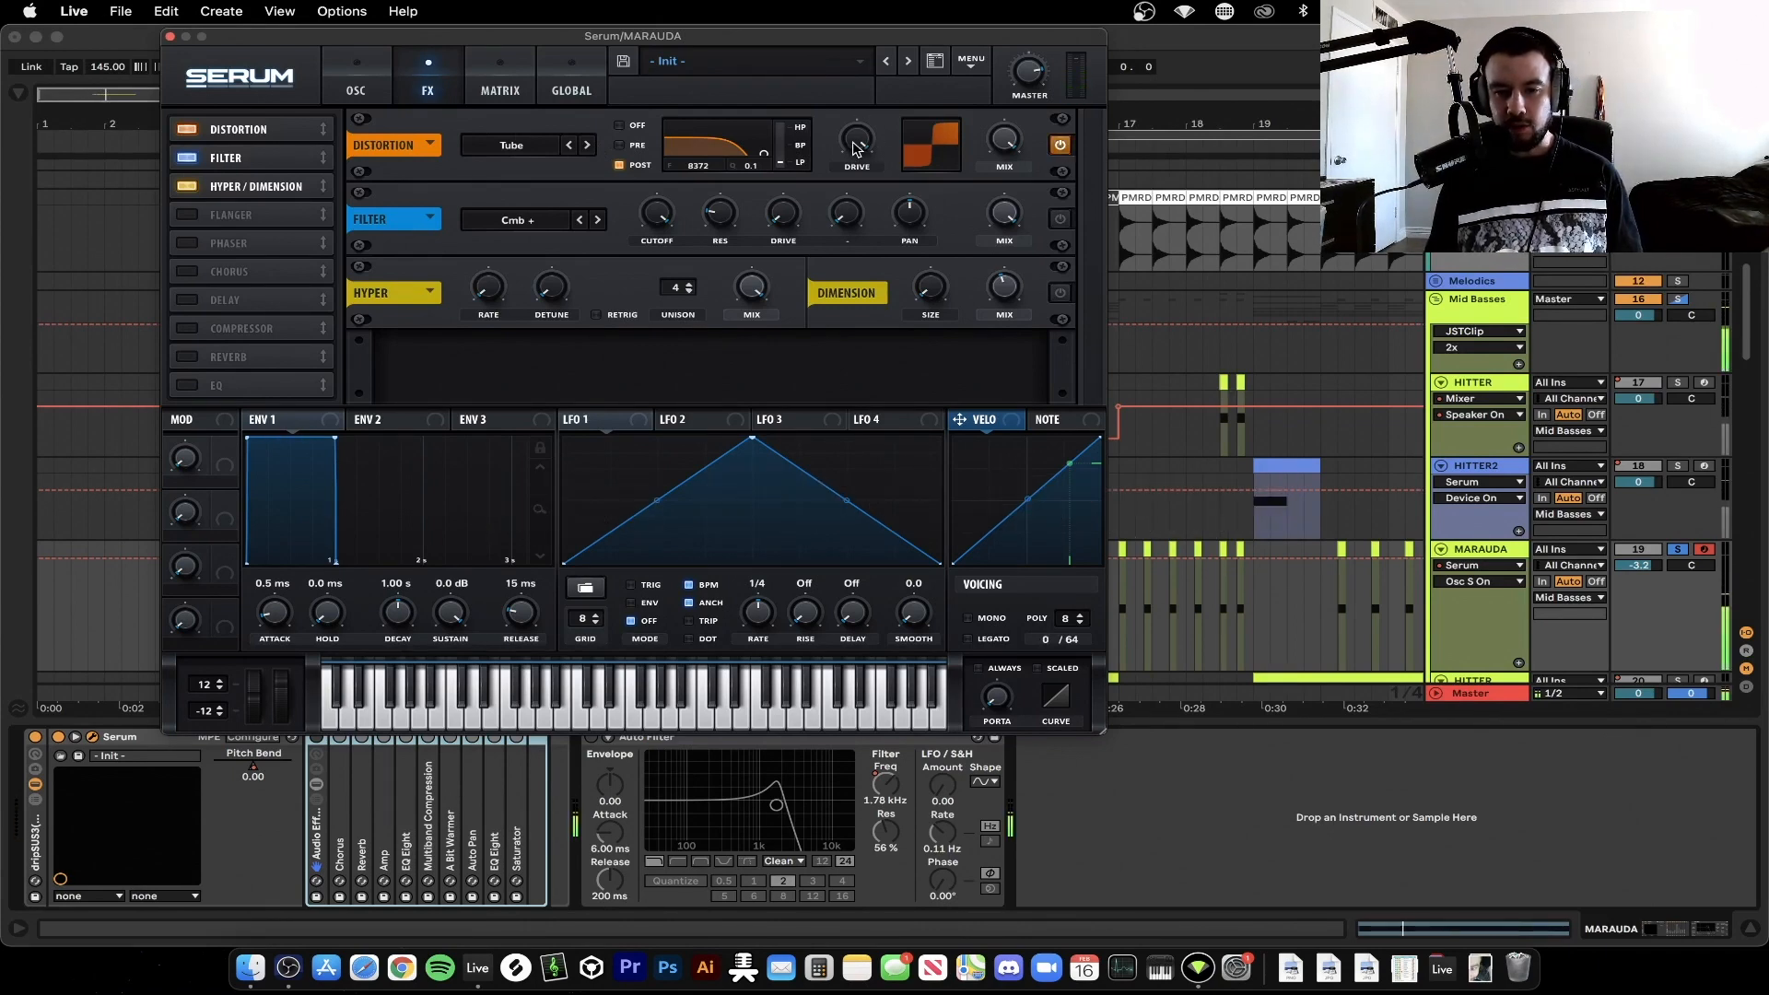
{"action": "left_click", "coordinate": [1059, 220]}
{"action": "left_click", "coordinate": [553, 221]}
{"action": "mouse_move", "coordinate": [553, 286]}
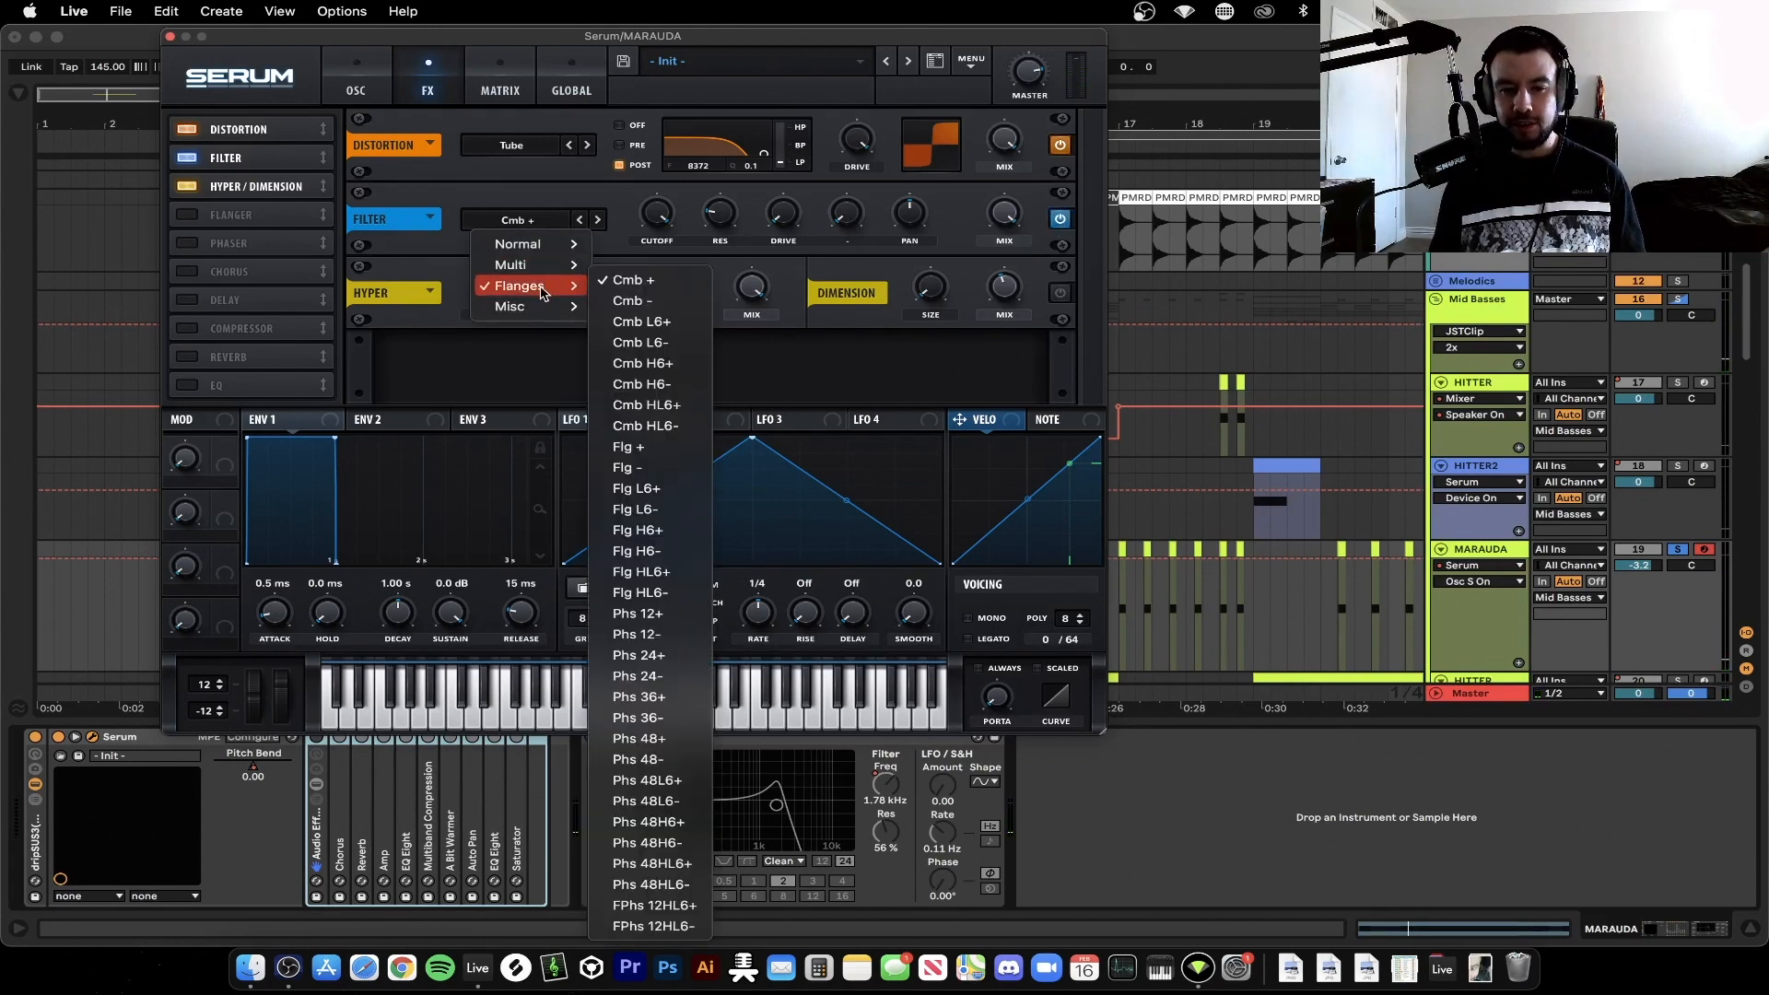
{"action": "left_click", "coordinate": [632, 244]}
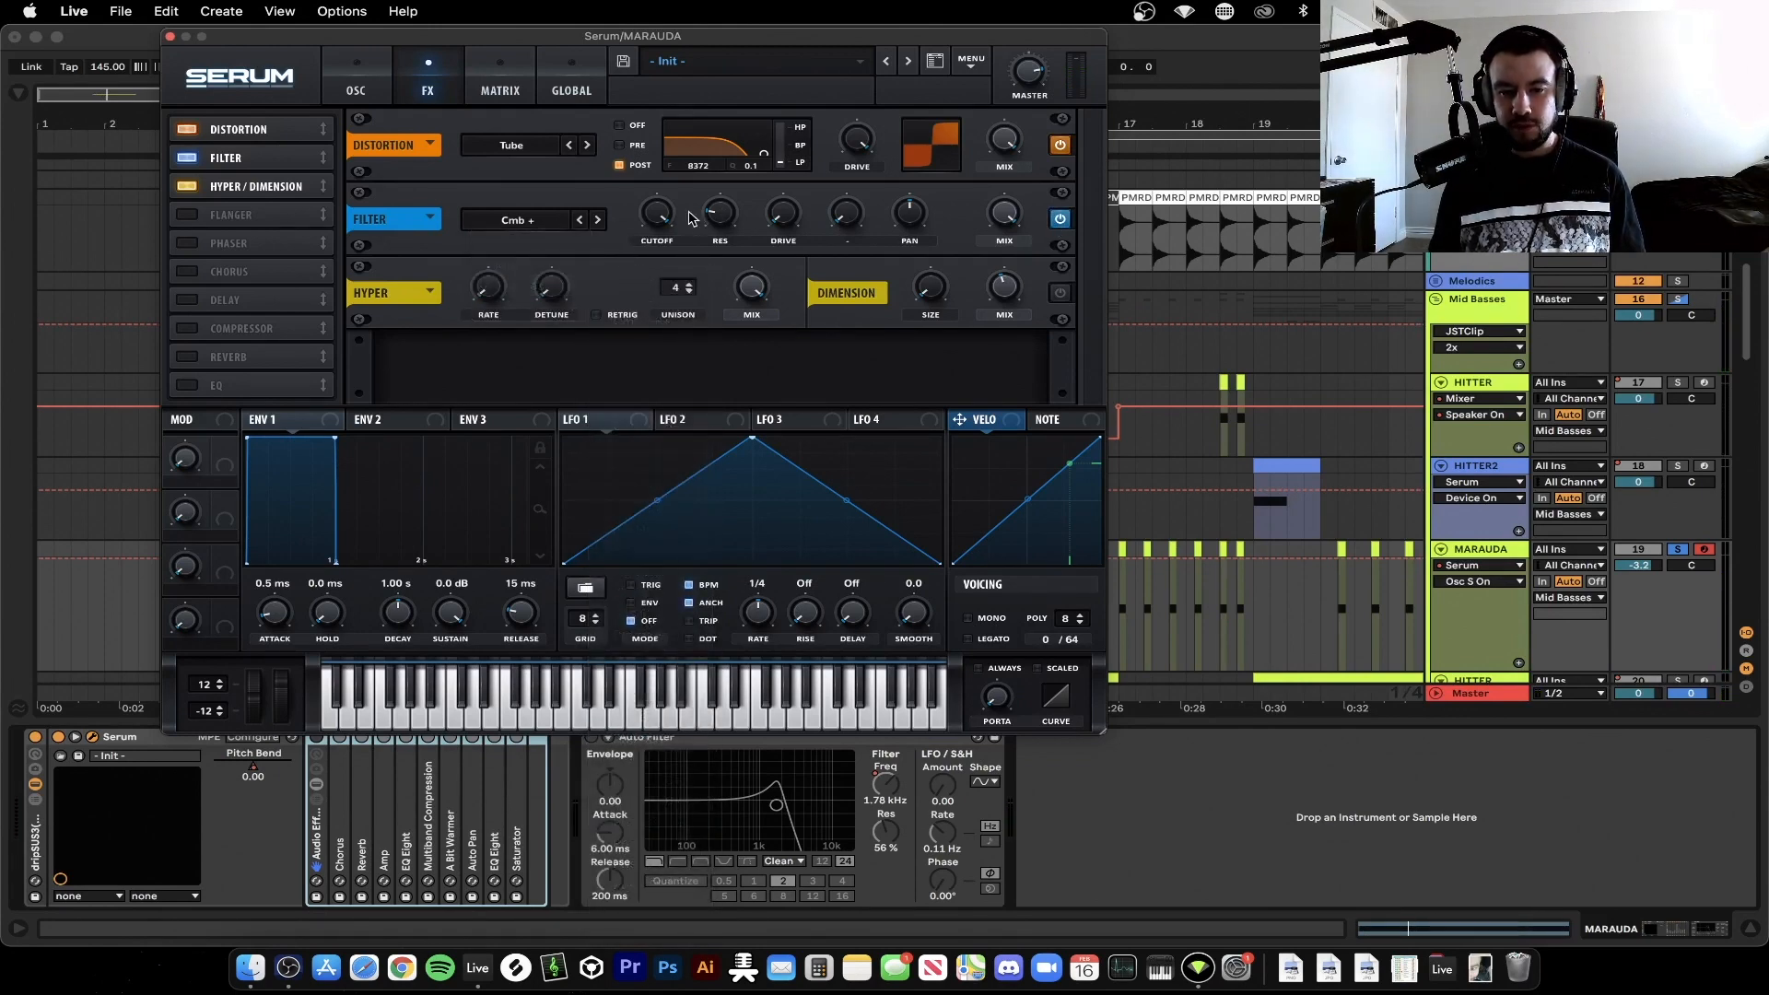
{"action": "left_click", "coordinate": [659, 218]}
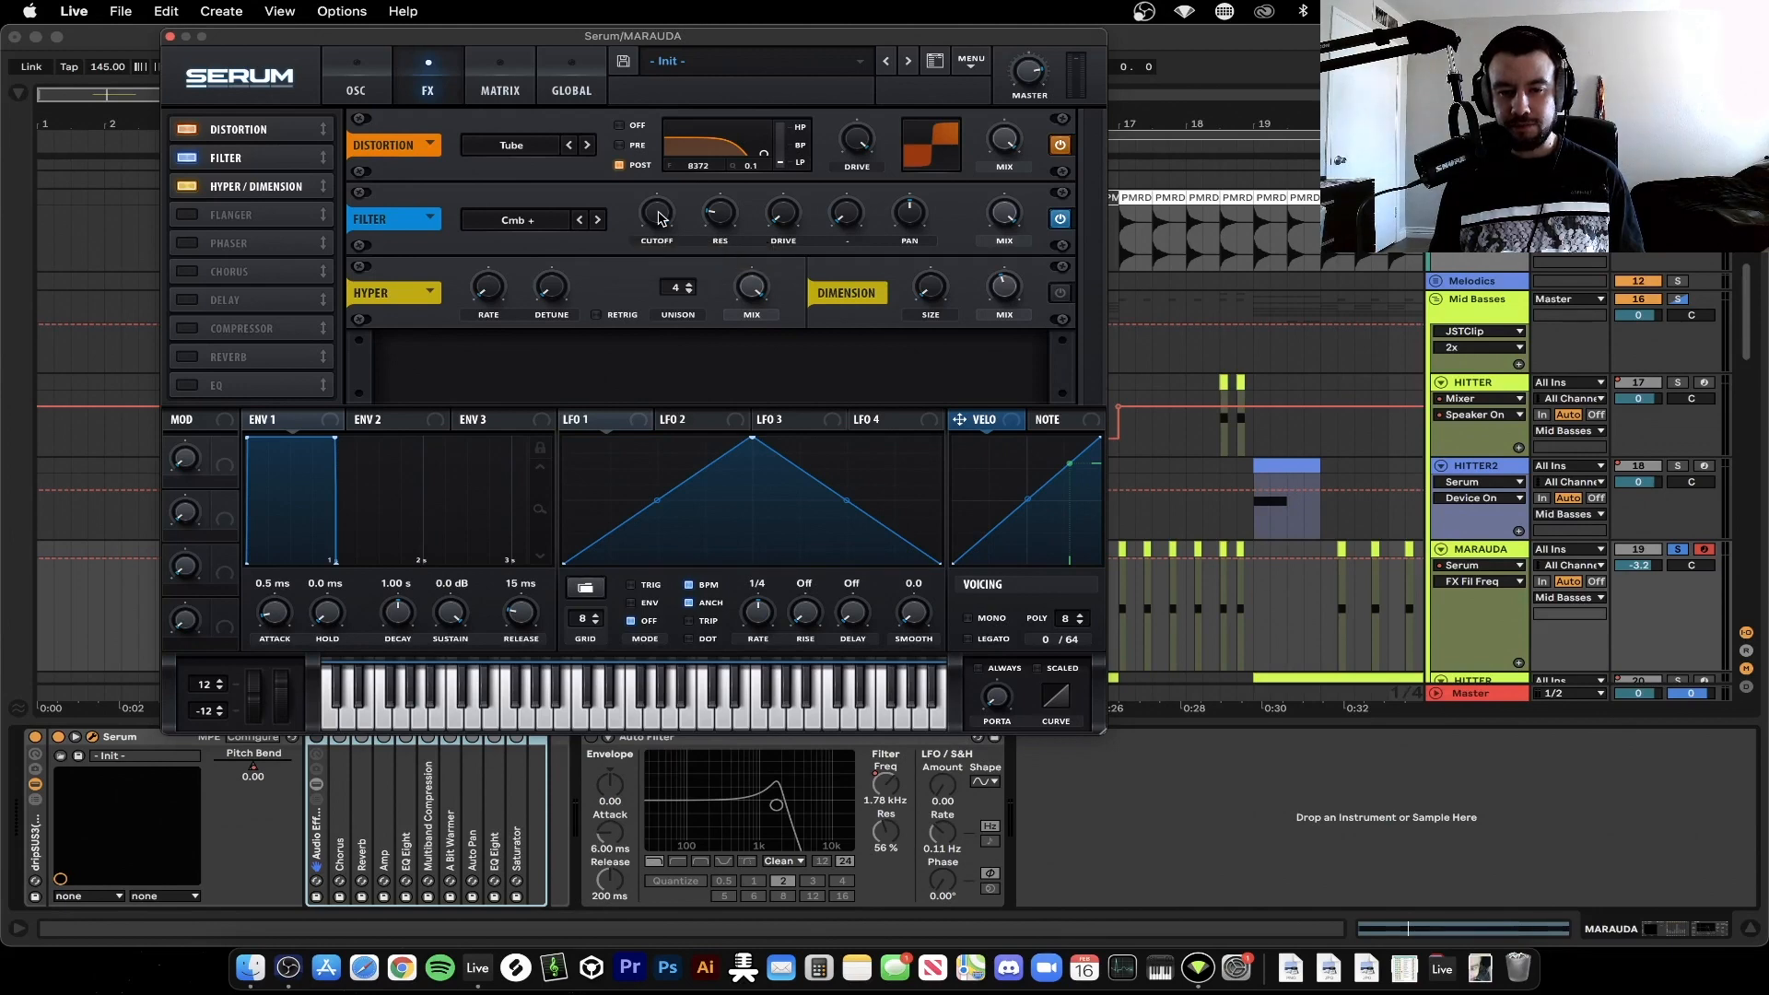
{"action": "left_click", "coordinate": [730, 220]}
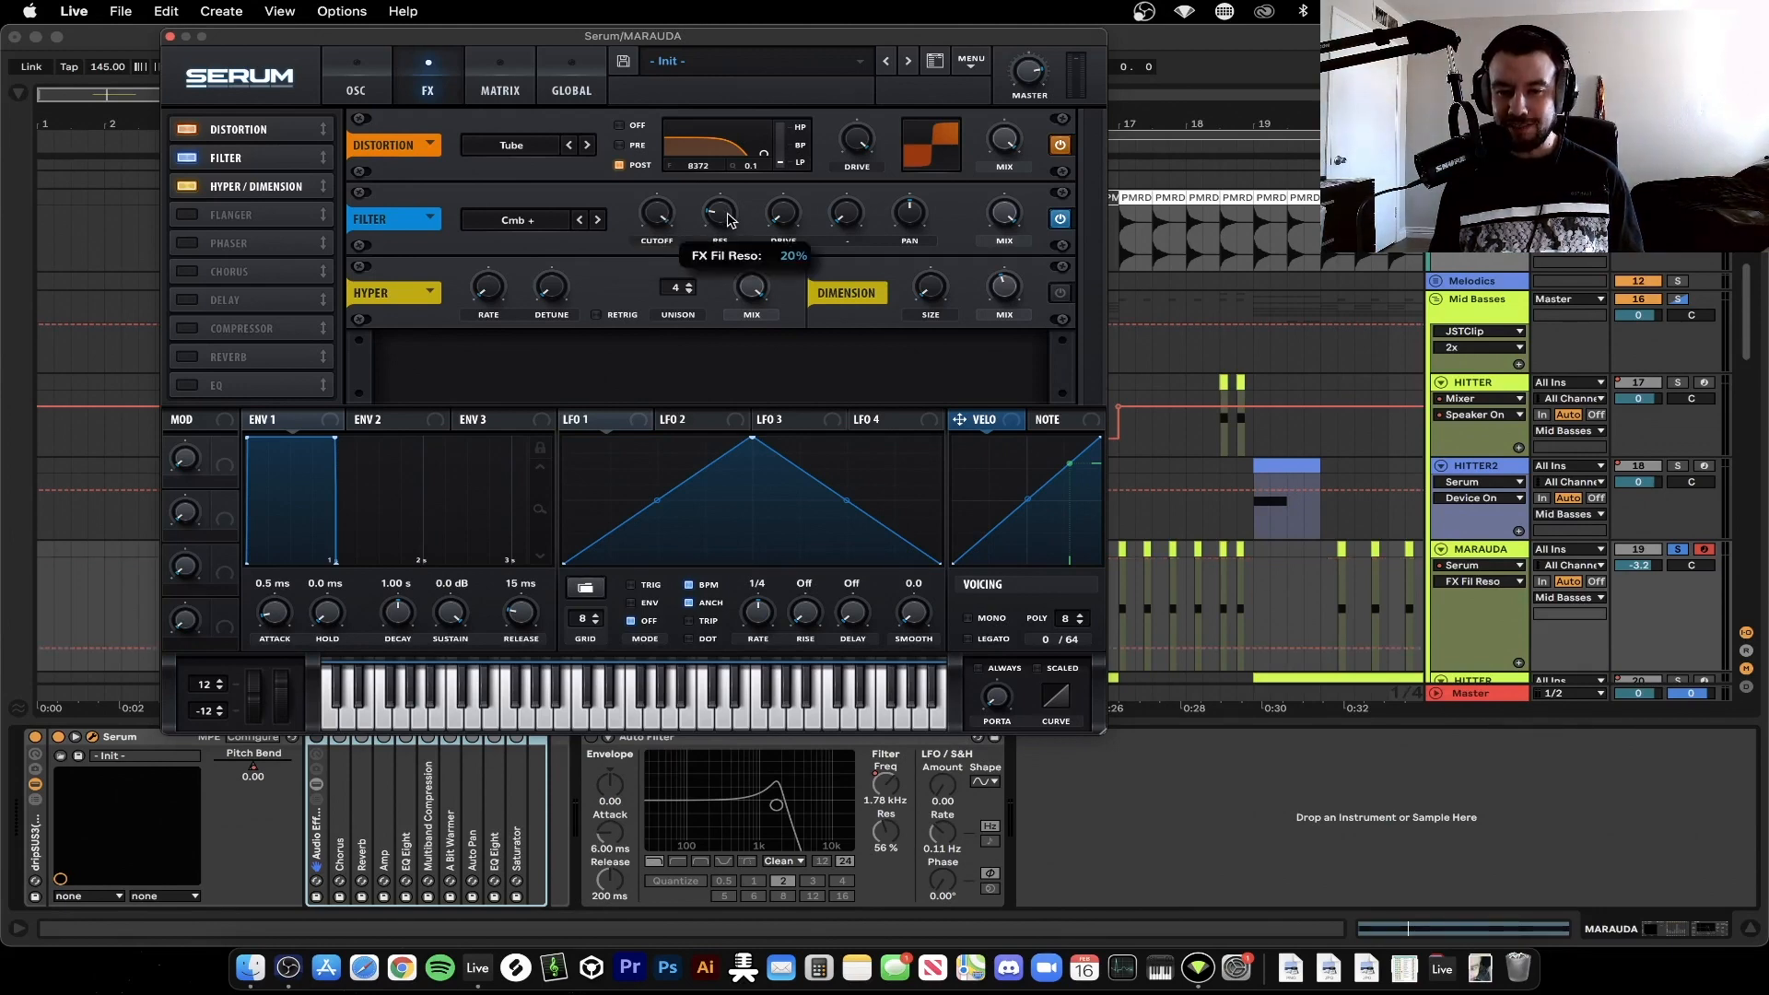
{"action": "left_click", "coordinate": [798, 216]}
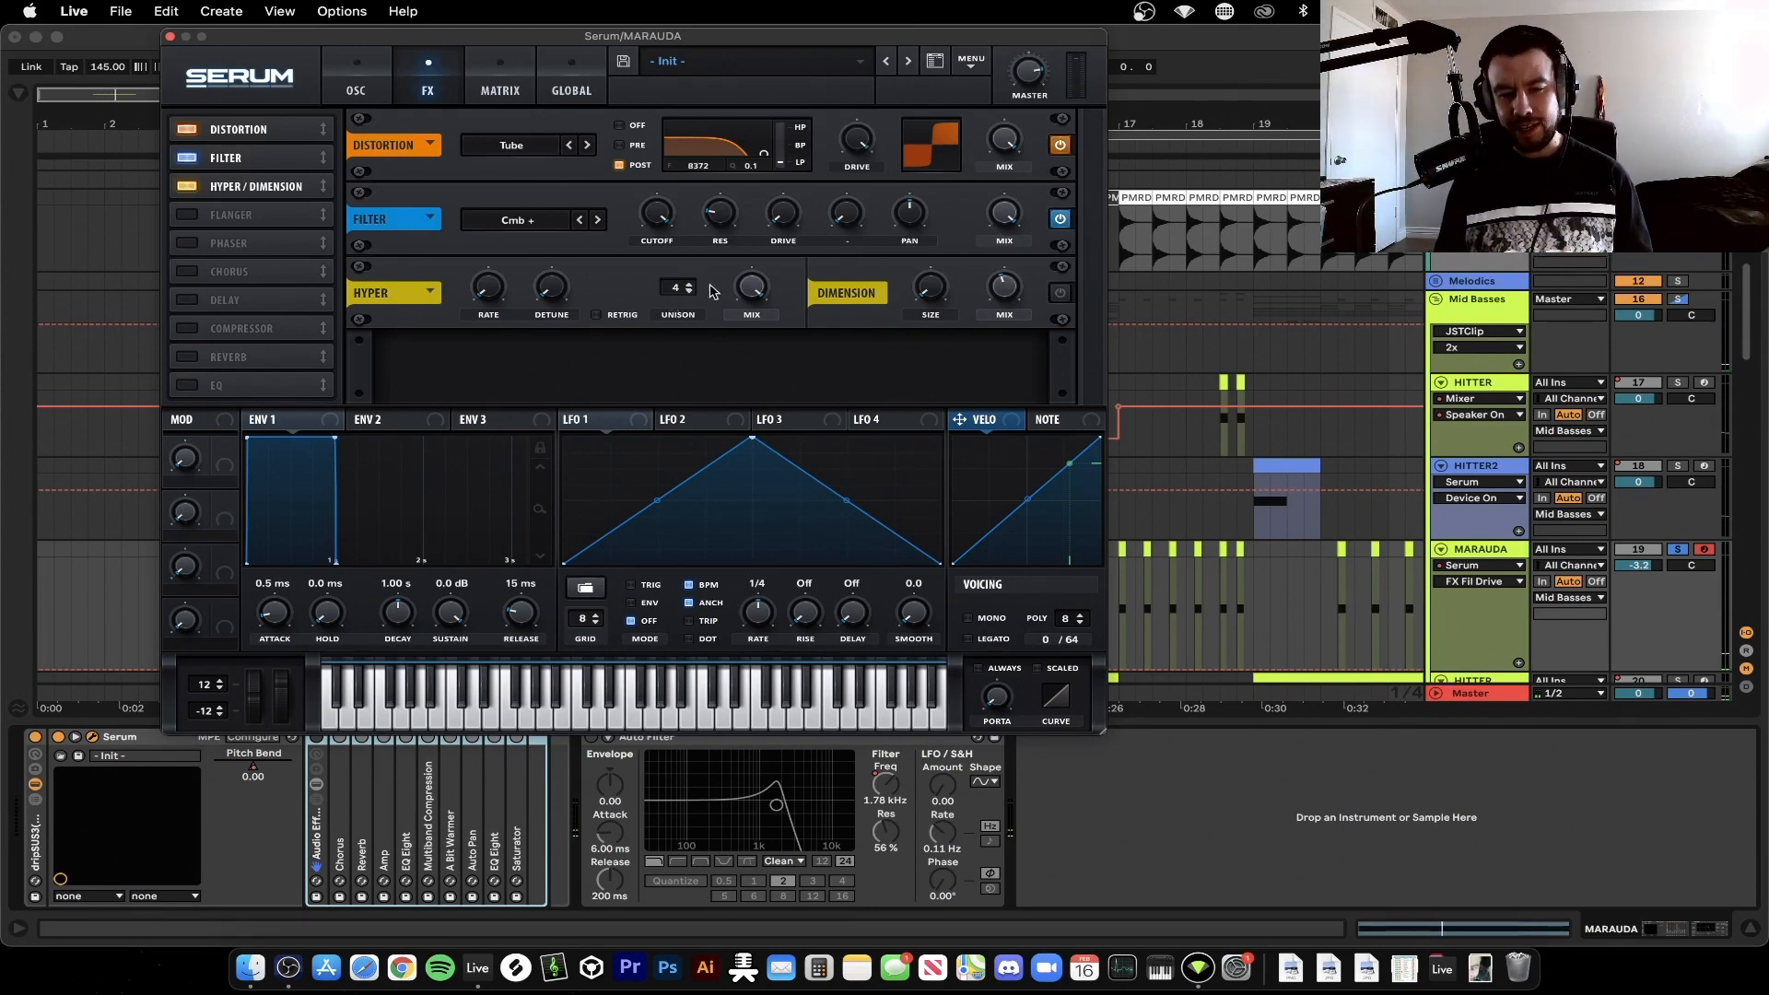
Switch on the Hyper/Dimension effect, check its Hyper and Dimension mix amounts, and close the Serum window
{"action": "left_click", "coordinate": [1059, 294]}
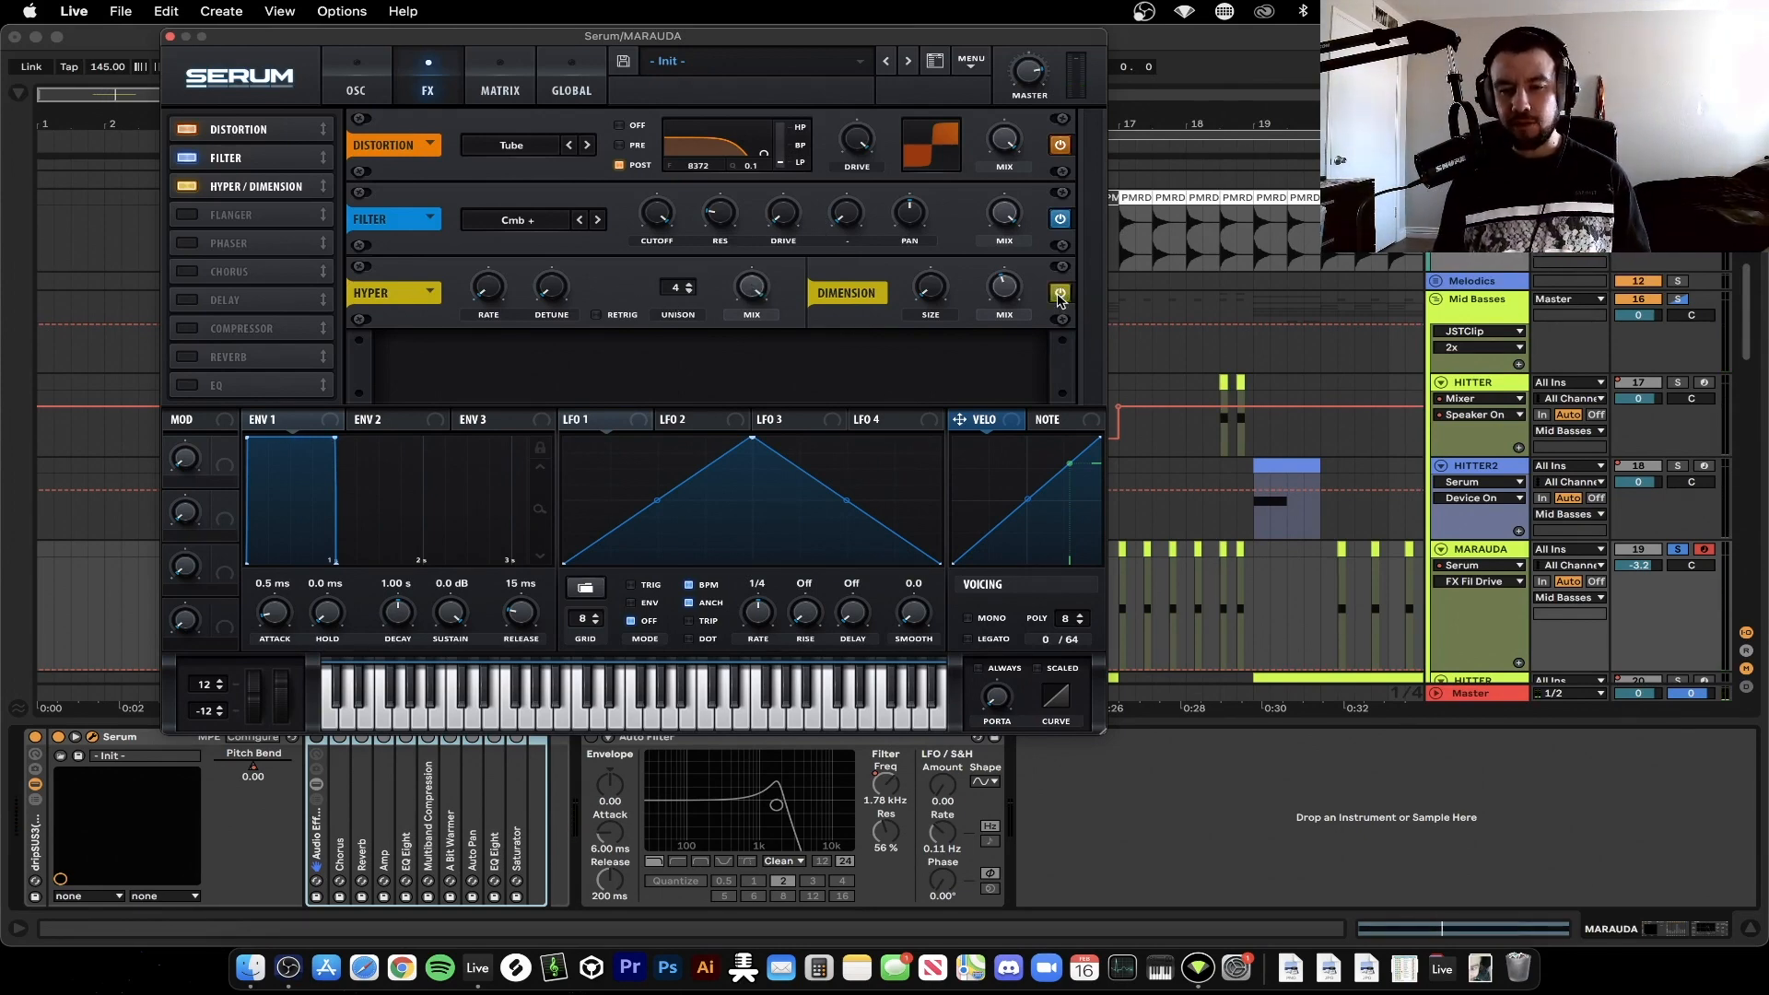
{"action": "left_click", "coordinate": [754, 291]}
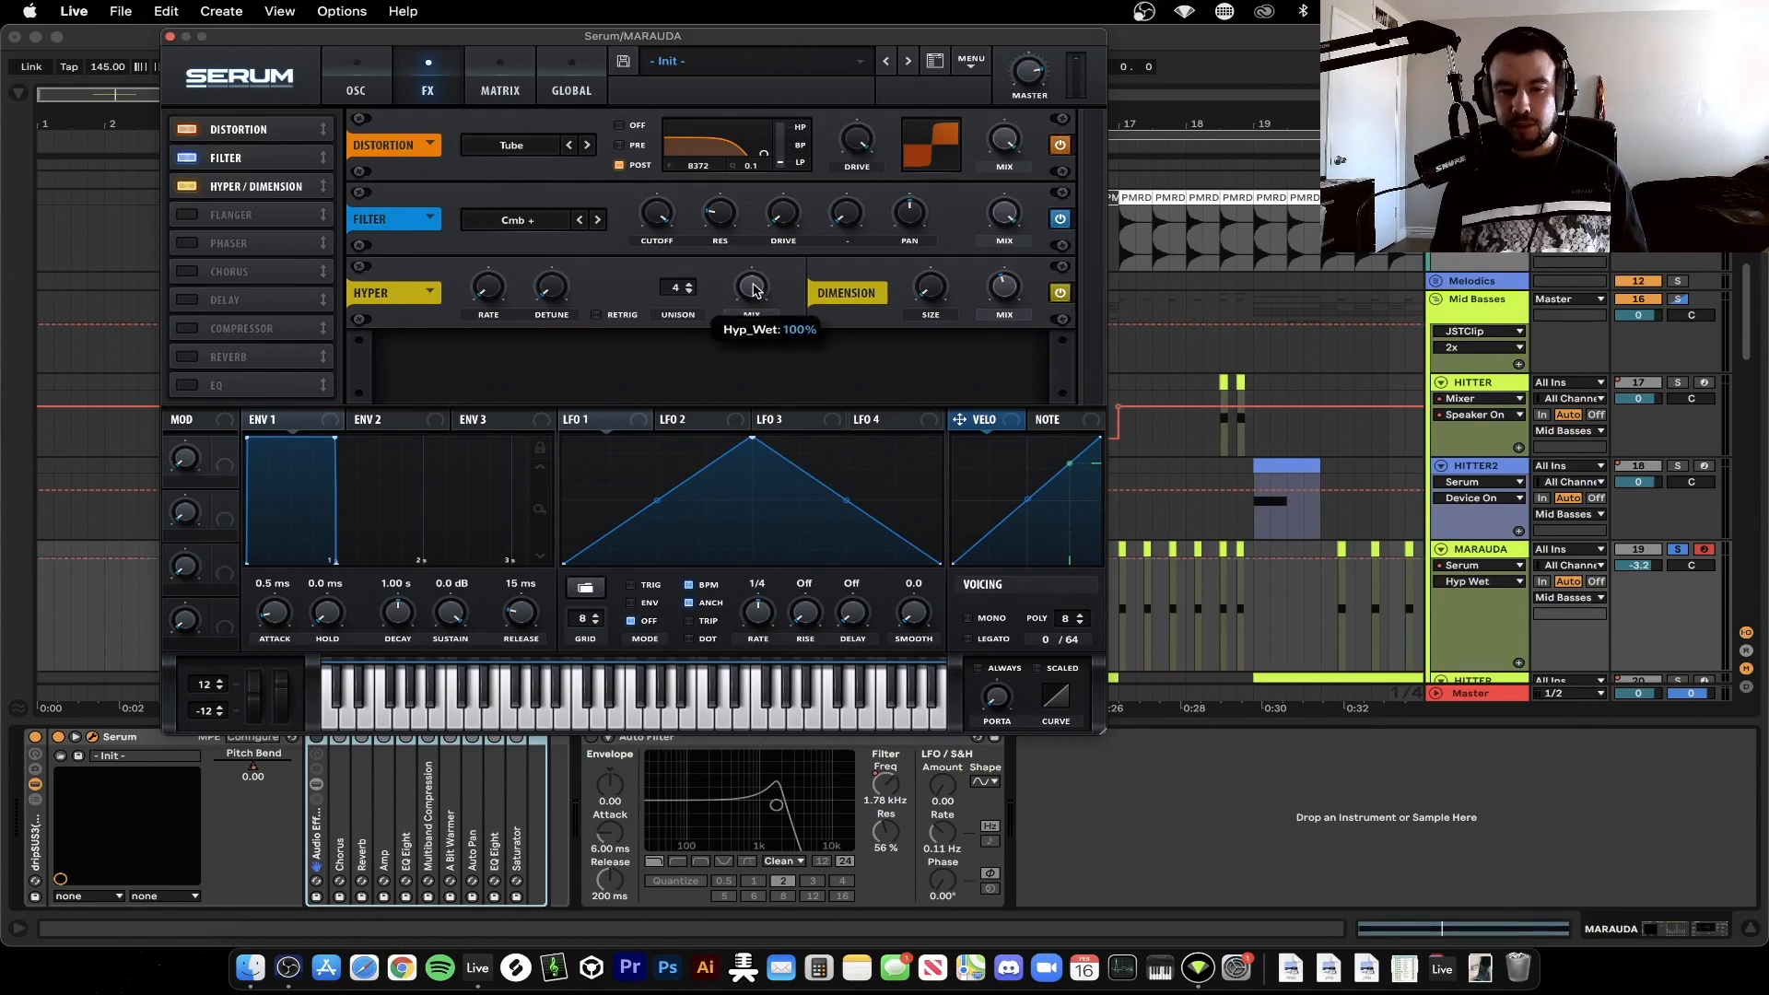
{"action": "left_click", "coordinate": [997, 293]}
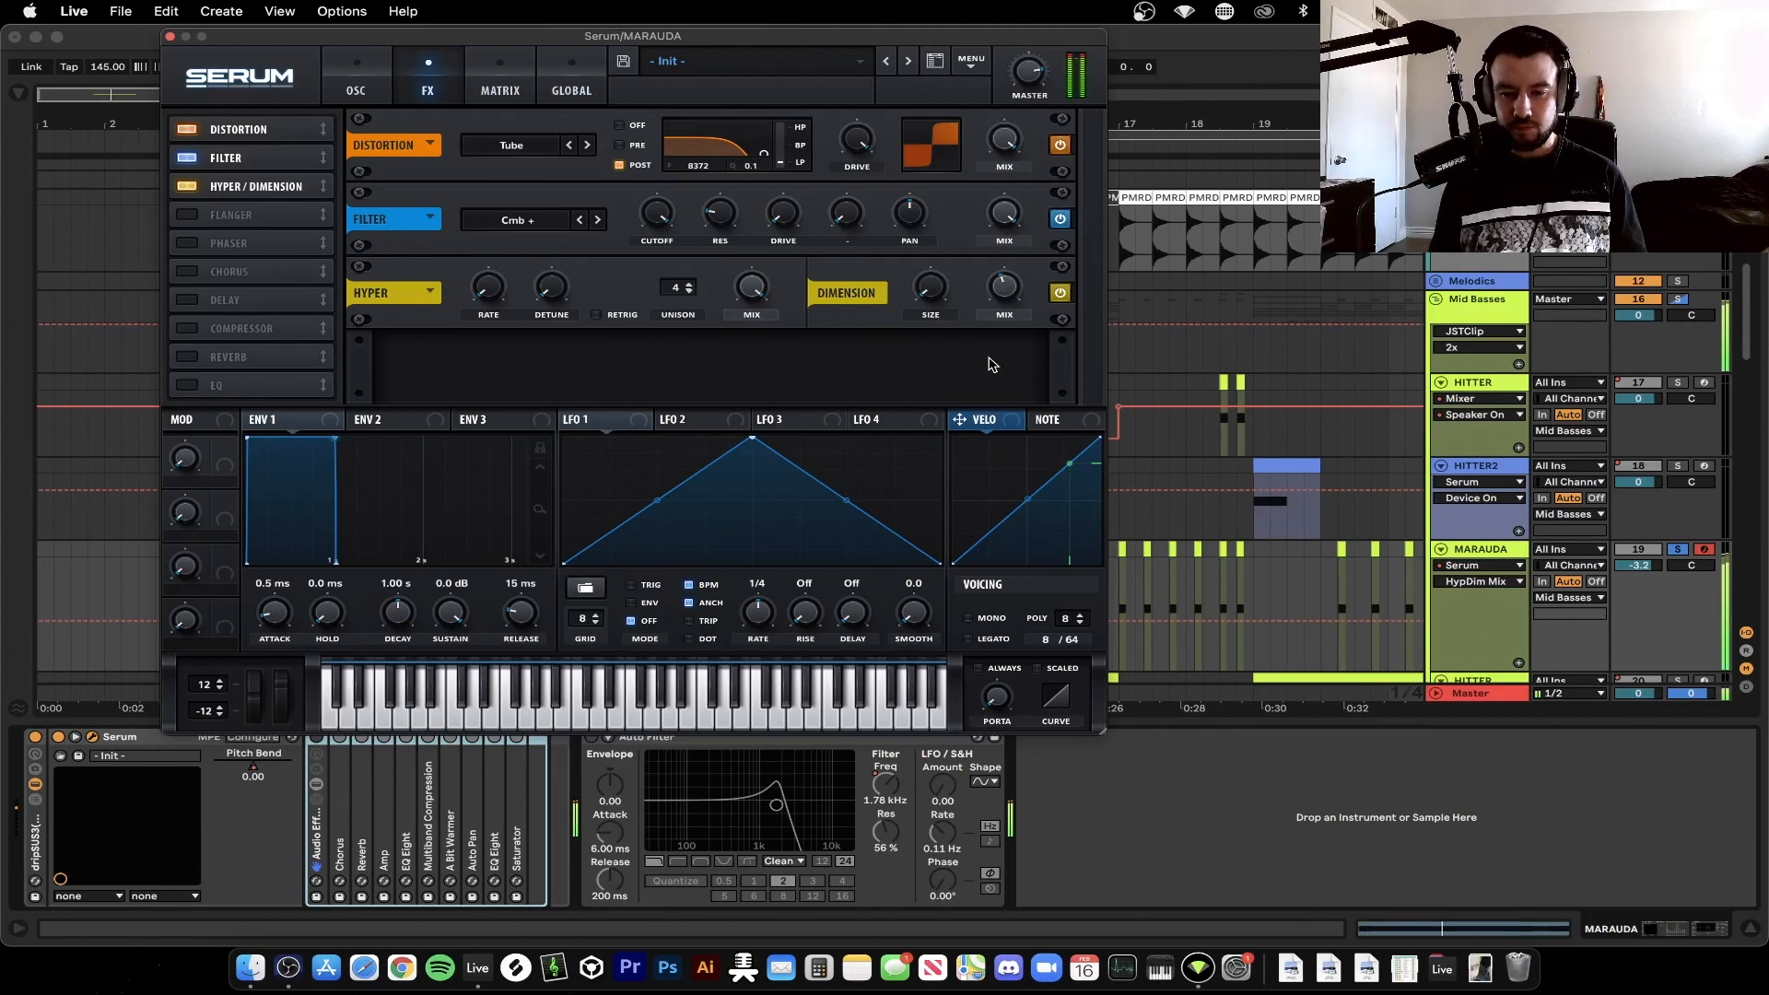
{"action": "left_click", "coordinate": [170, 38]}
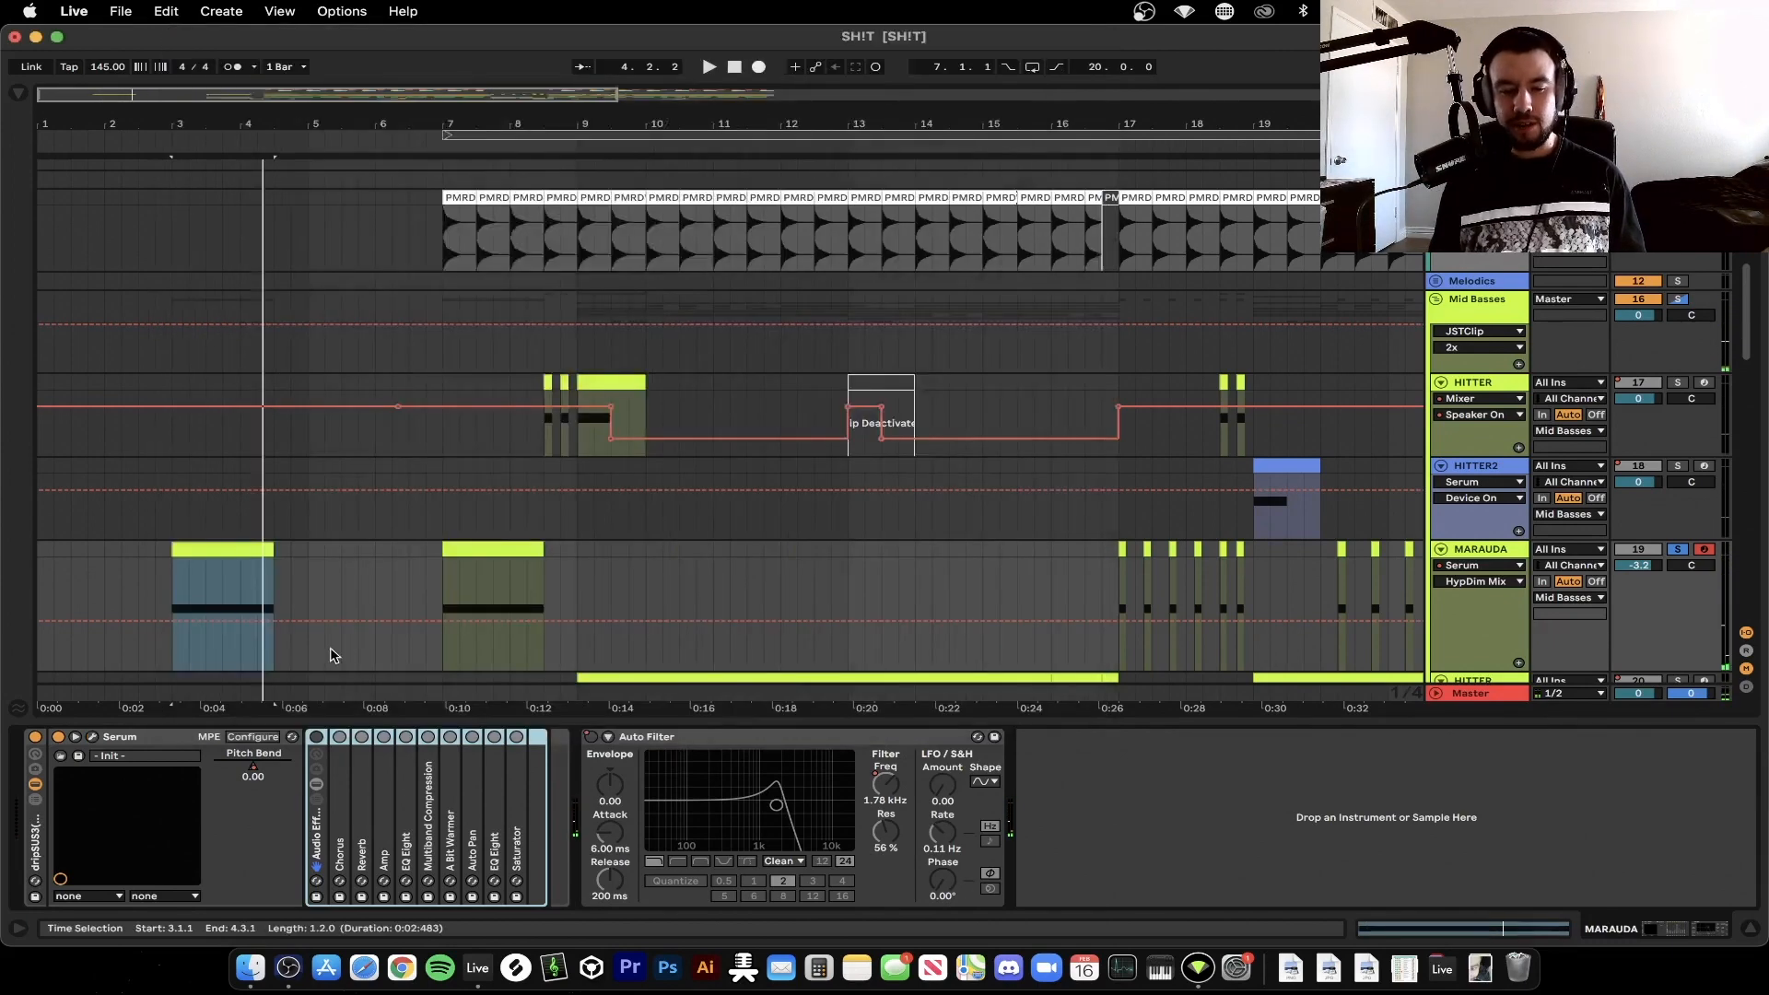
Activate the Audio Effect Rack with only Chorus running, switching off Reverb, Amp, both EQ Eights, Multiband Compression, A Bit Warmer, Auto Pan and Saturator
{"action": "left_click", "coordinate": [362, 737]}
{"action": "left_click", "coordinate": [383, 738]}
{"action": "left_click", "coordinate": [405, 737]}
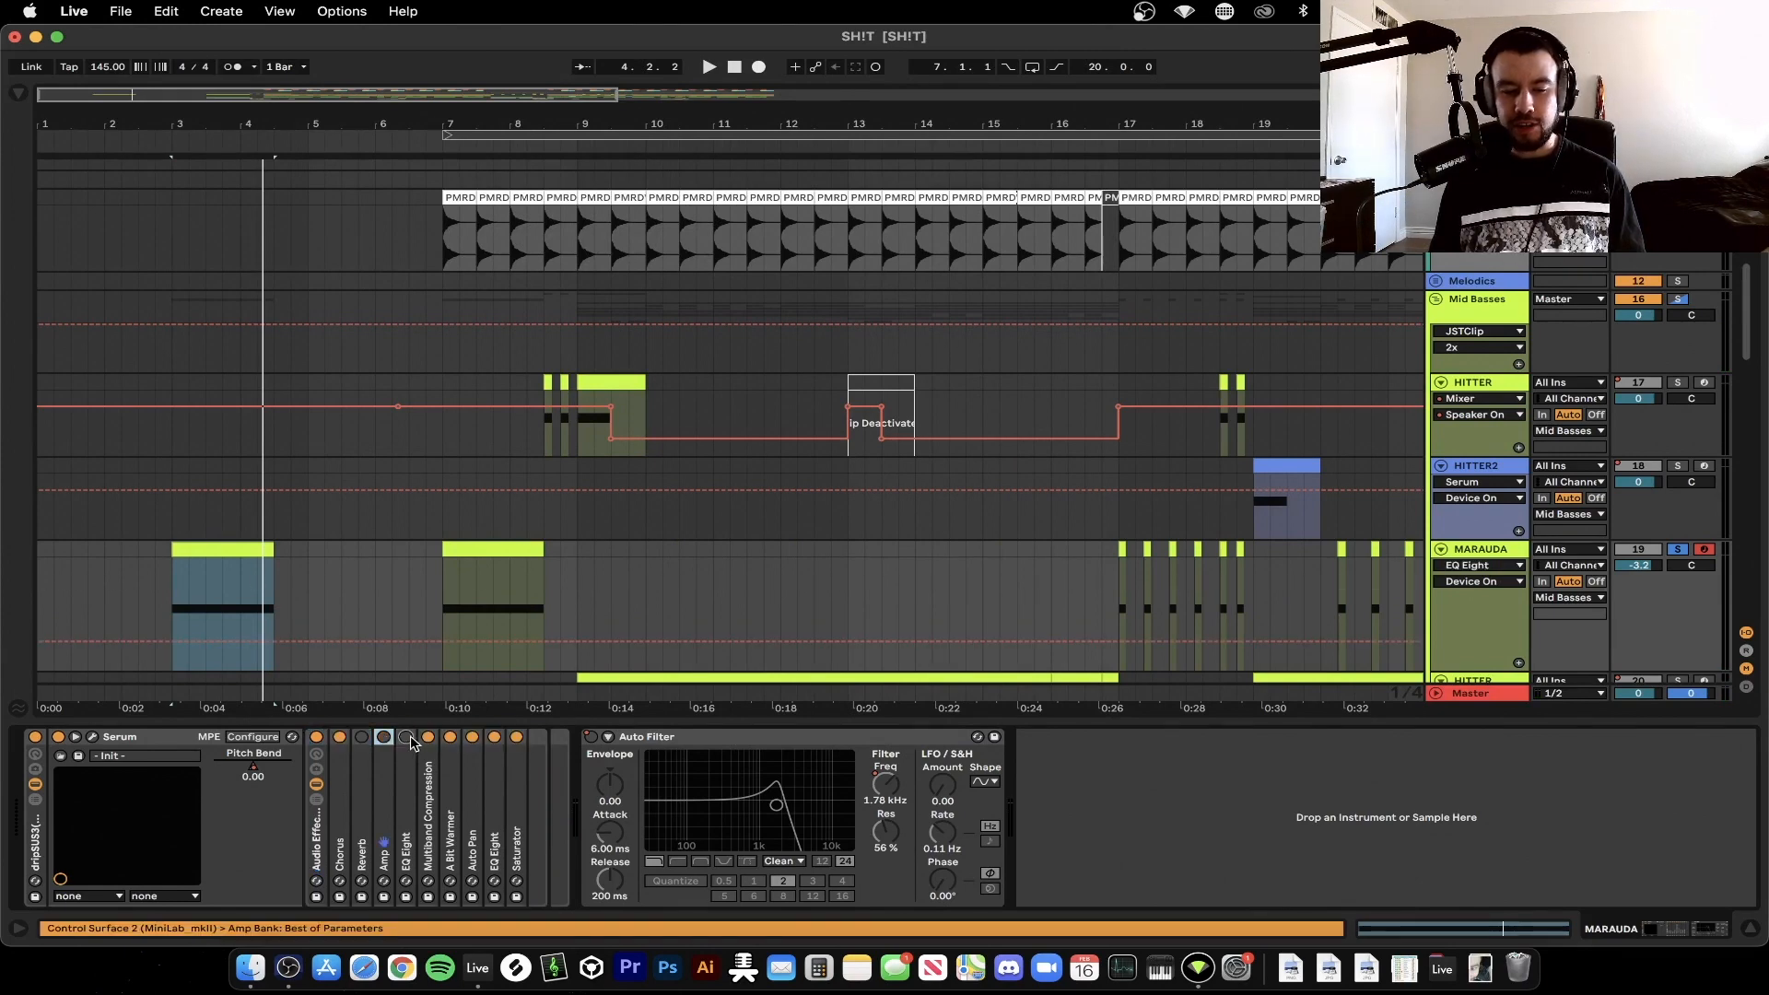
{"action": "left_click", "coordinate": [428, 737]}
{"action": "left_click", "coordinate": [450, 737]}
{"action": "left_click", "coordinate": [472, 737]}
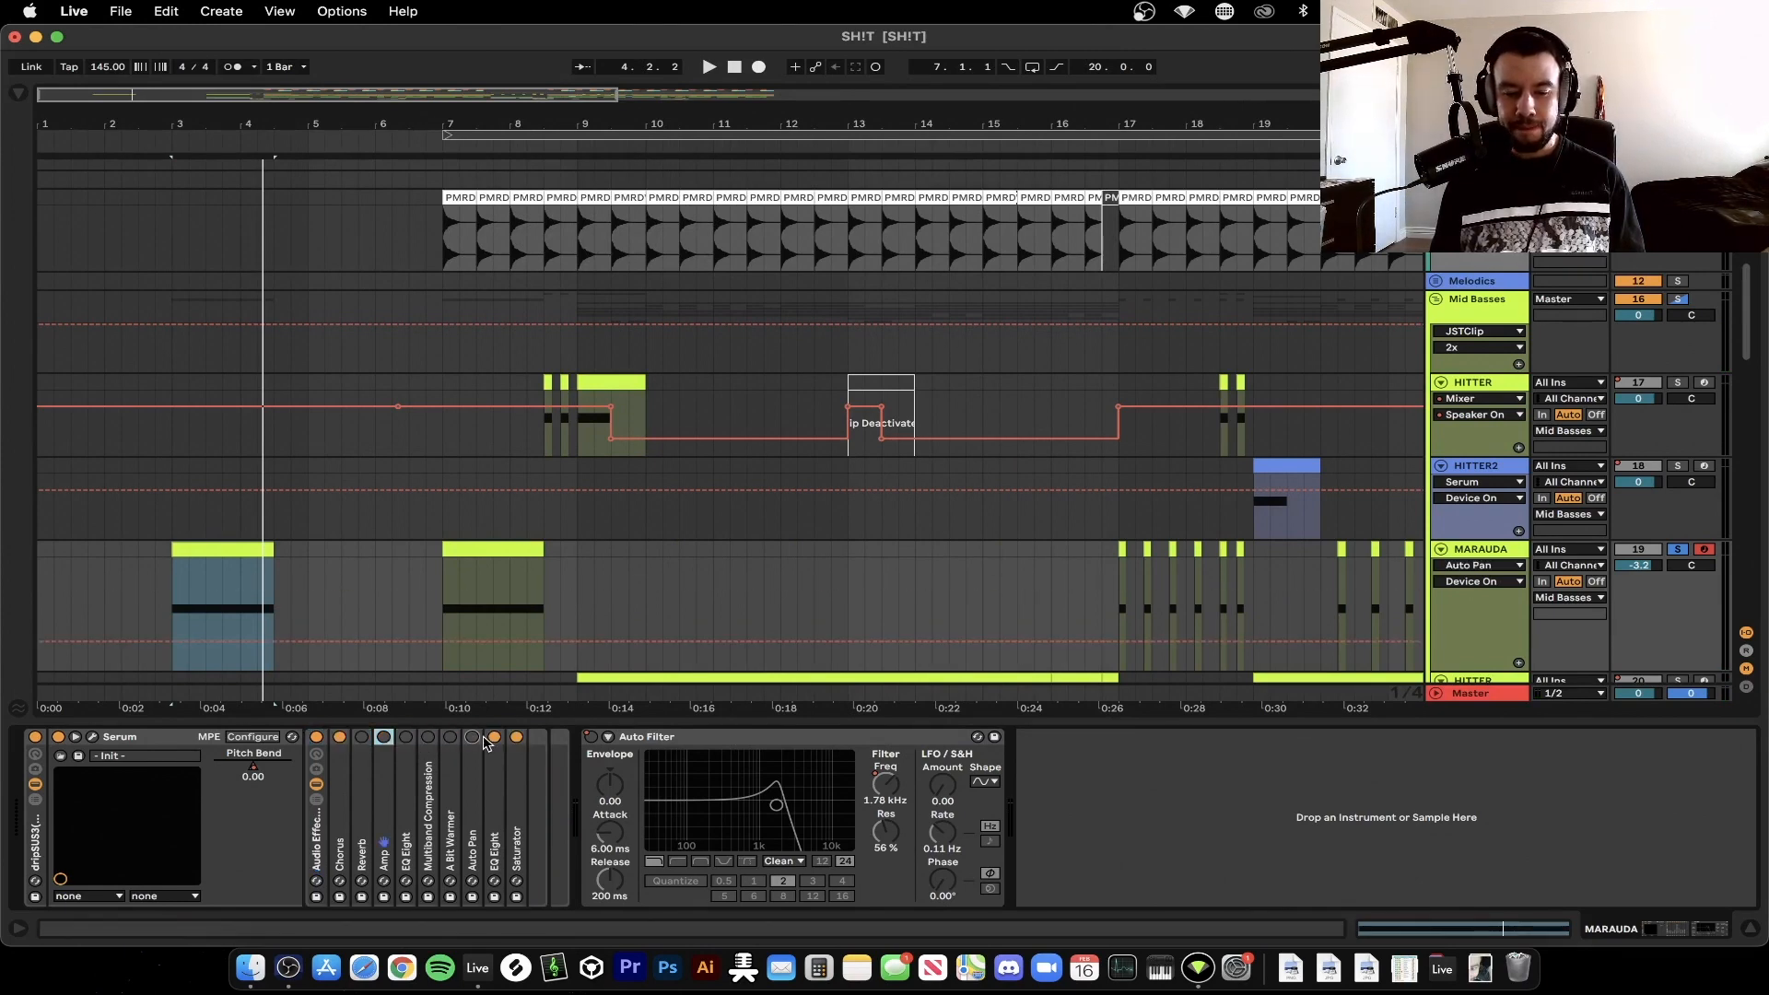
{"action": "left_click", "coordinate": [494, 737]}
{"action": "left_click", "coordinate": [516, 737]}
Unfold the Chorus and Reverb devices to check their settings, and switch the Reverb on
{"action": "left_click", "coordinate": [340, 829]}
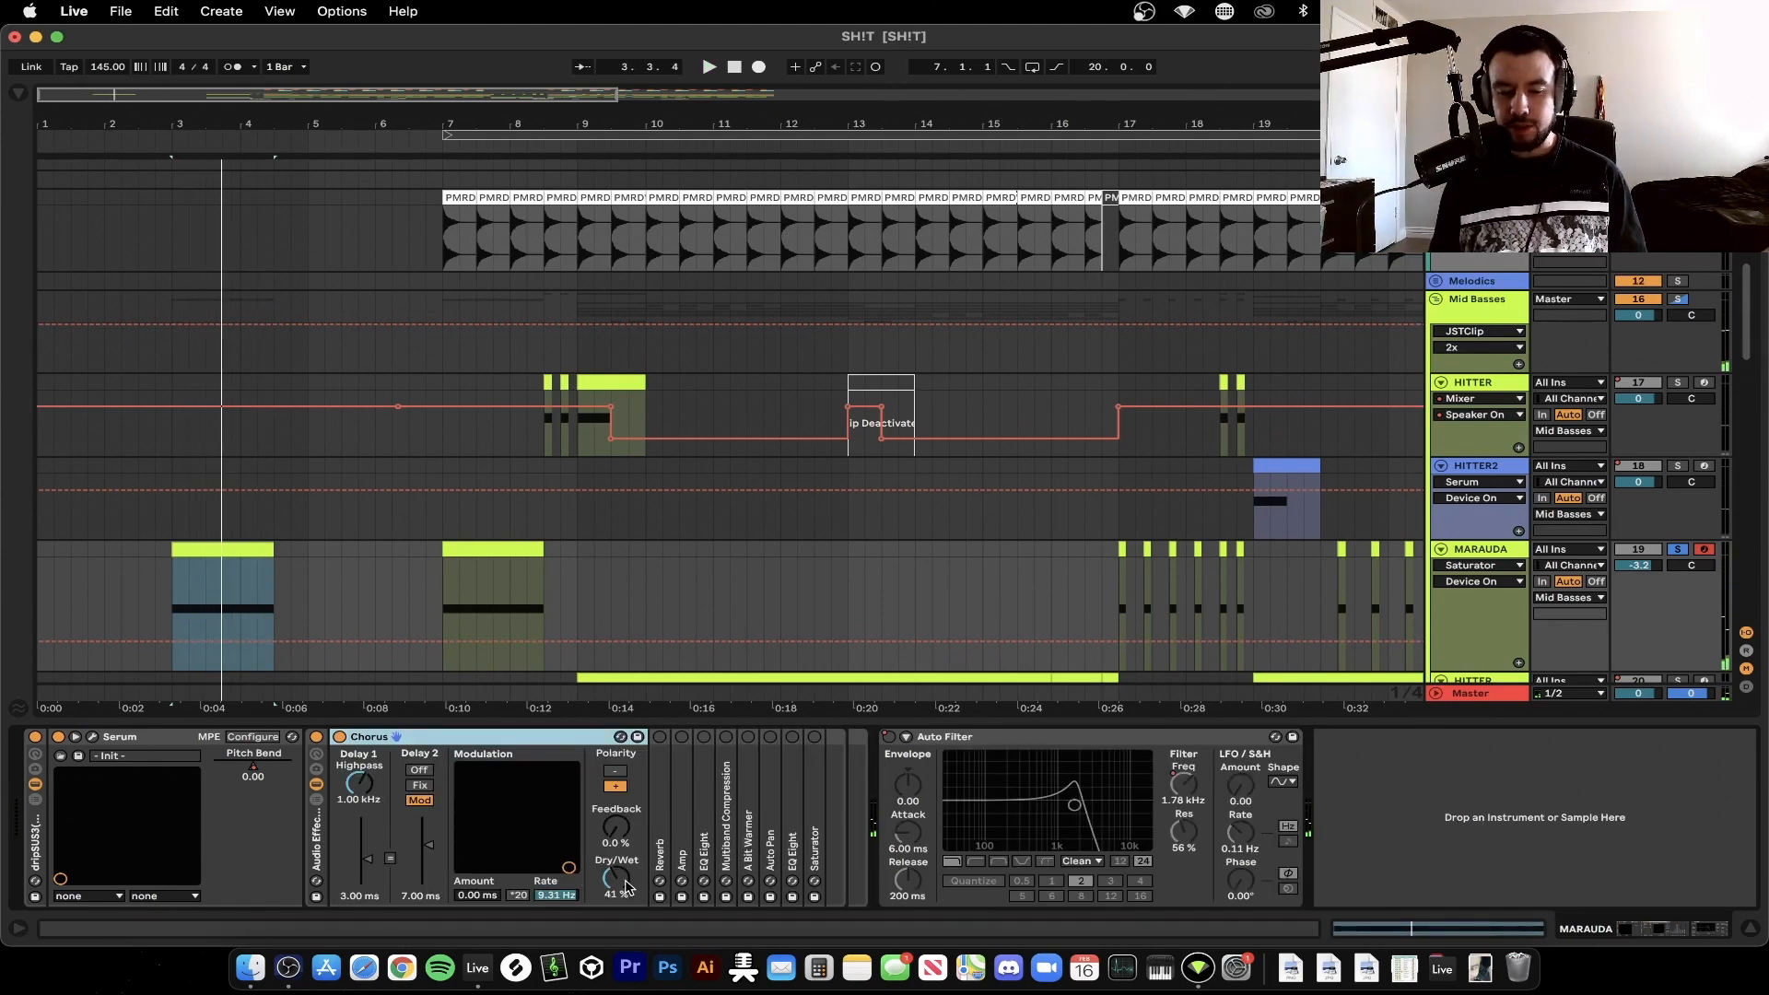
{"action": "left_click", "coordinate": [661, 811]}
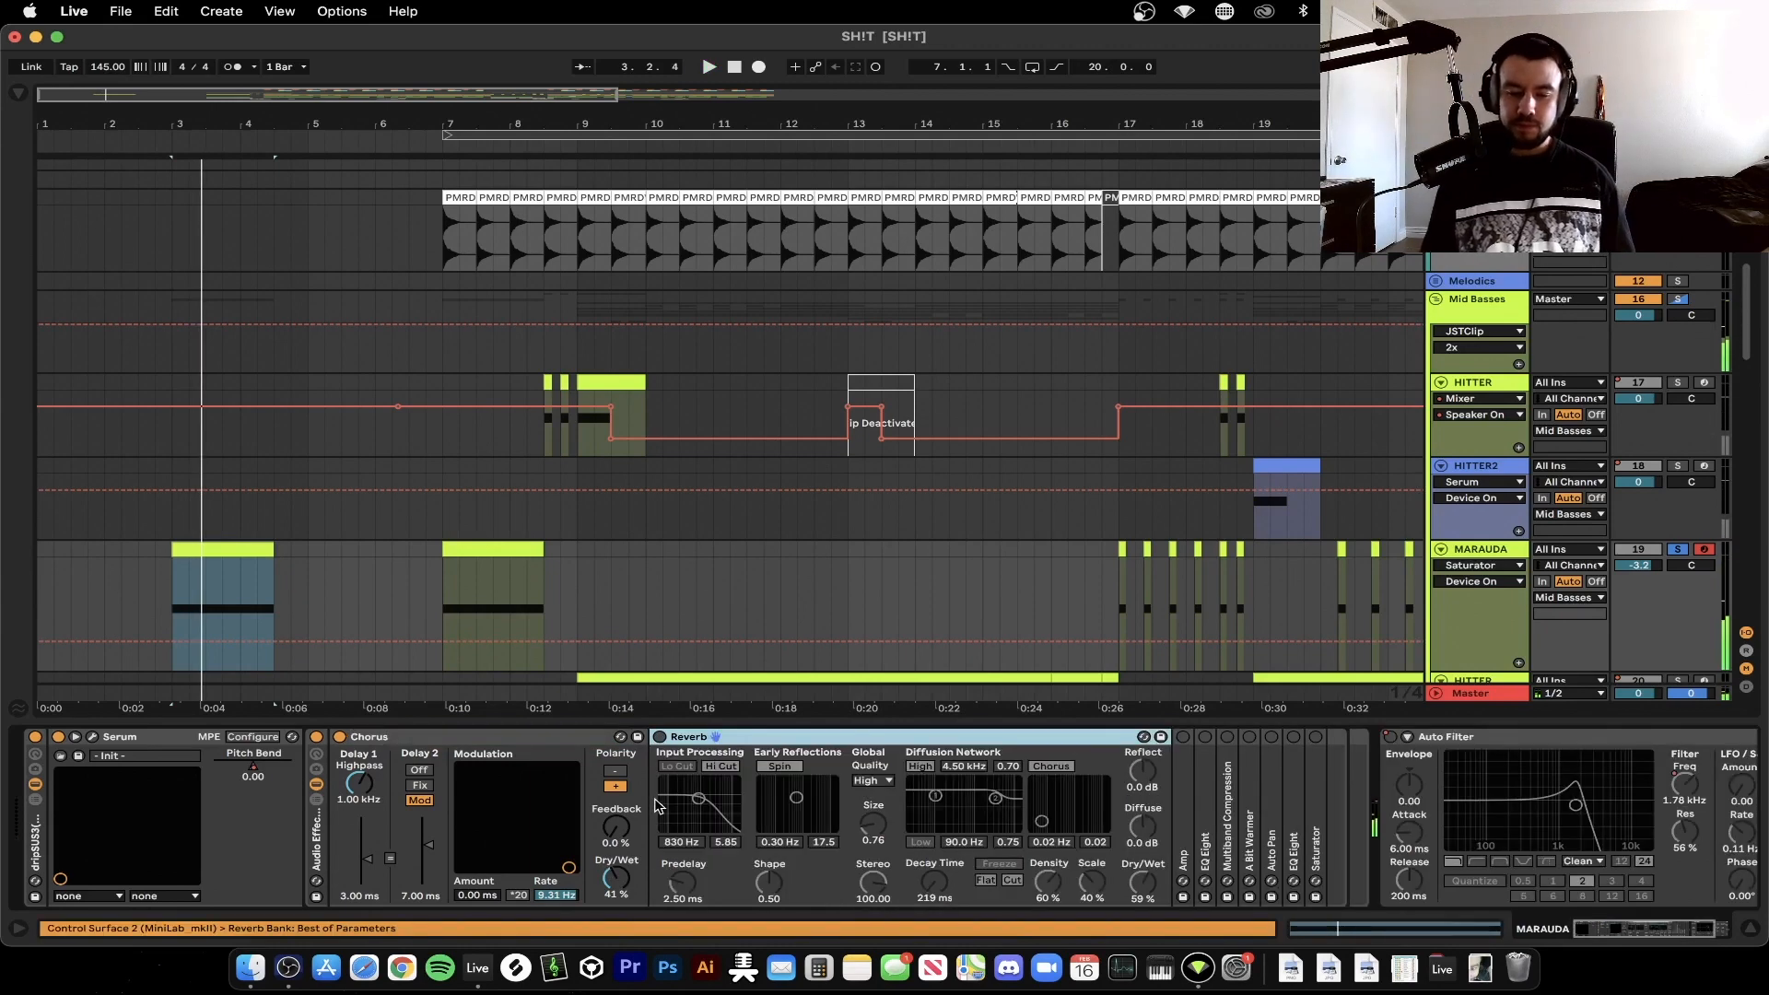
{"action": "scroll", "coordinate": [658, 742], "scroll_direction": "right", "scroll_amount": 3}
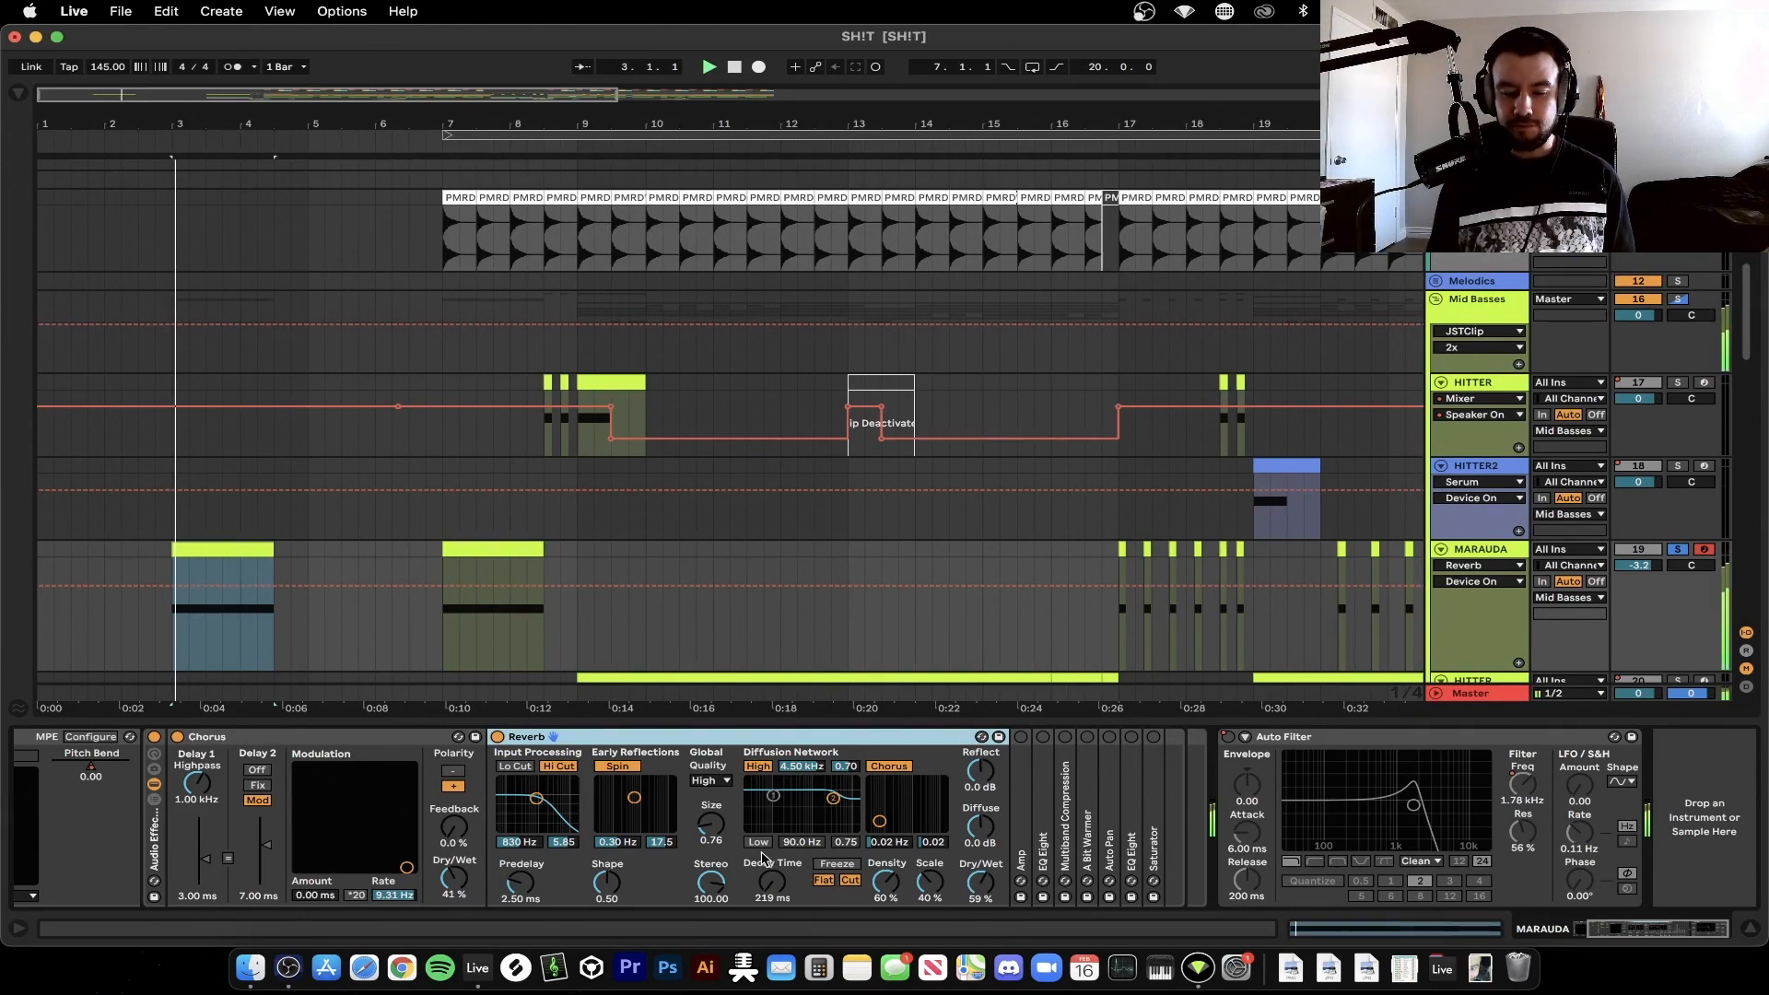
Fold the Reverb and Chorus, unfold the Amp, switch it on with its Boost model and audition the sound
{"action": "double_click", "coordinate": [903, 751]}
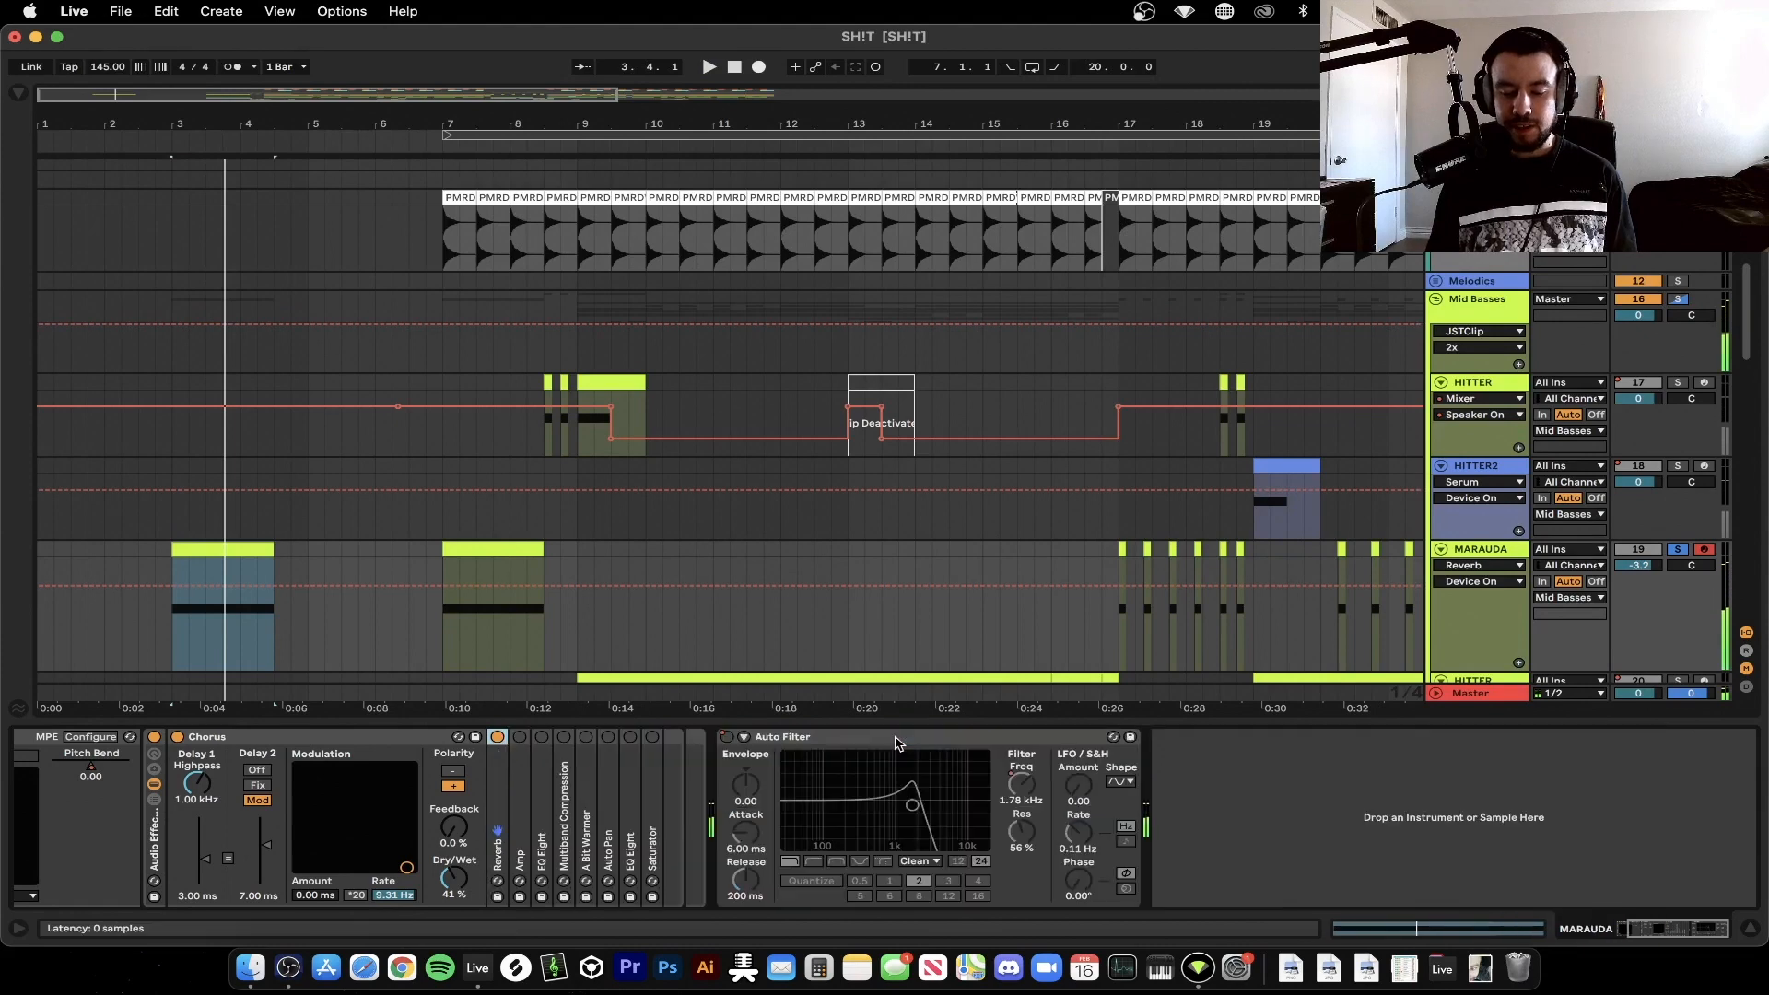
{"action": "left_click", "coordinate": [515, 795]}
{"action": "double_click", "coordinate": [516, 795]}
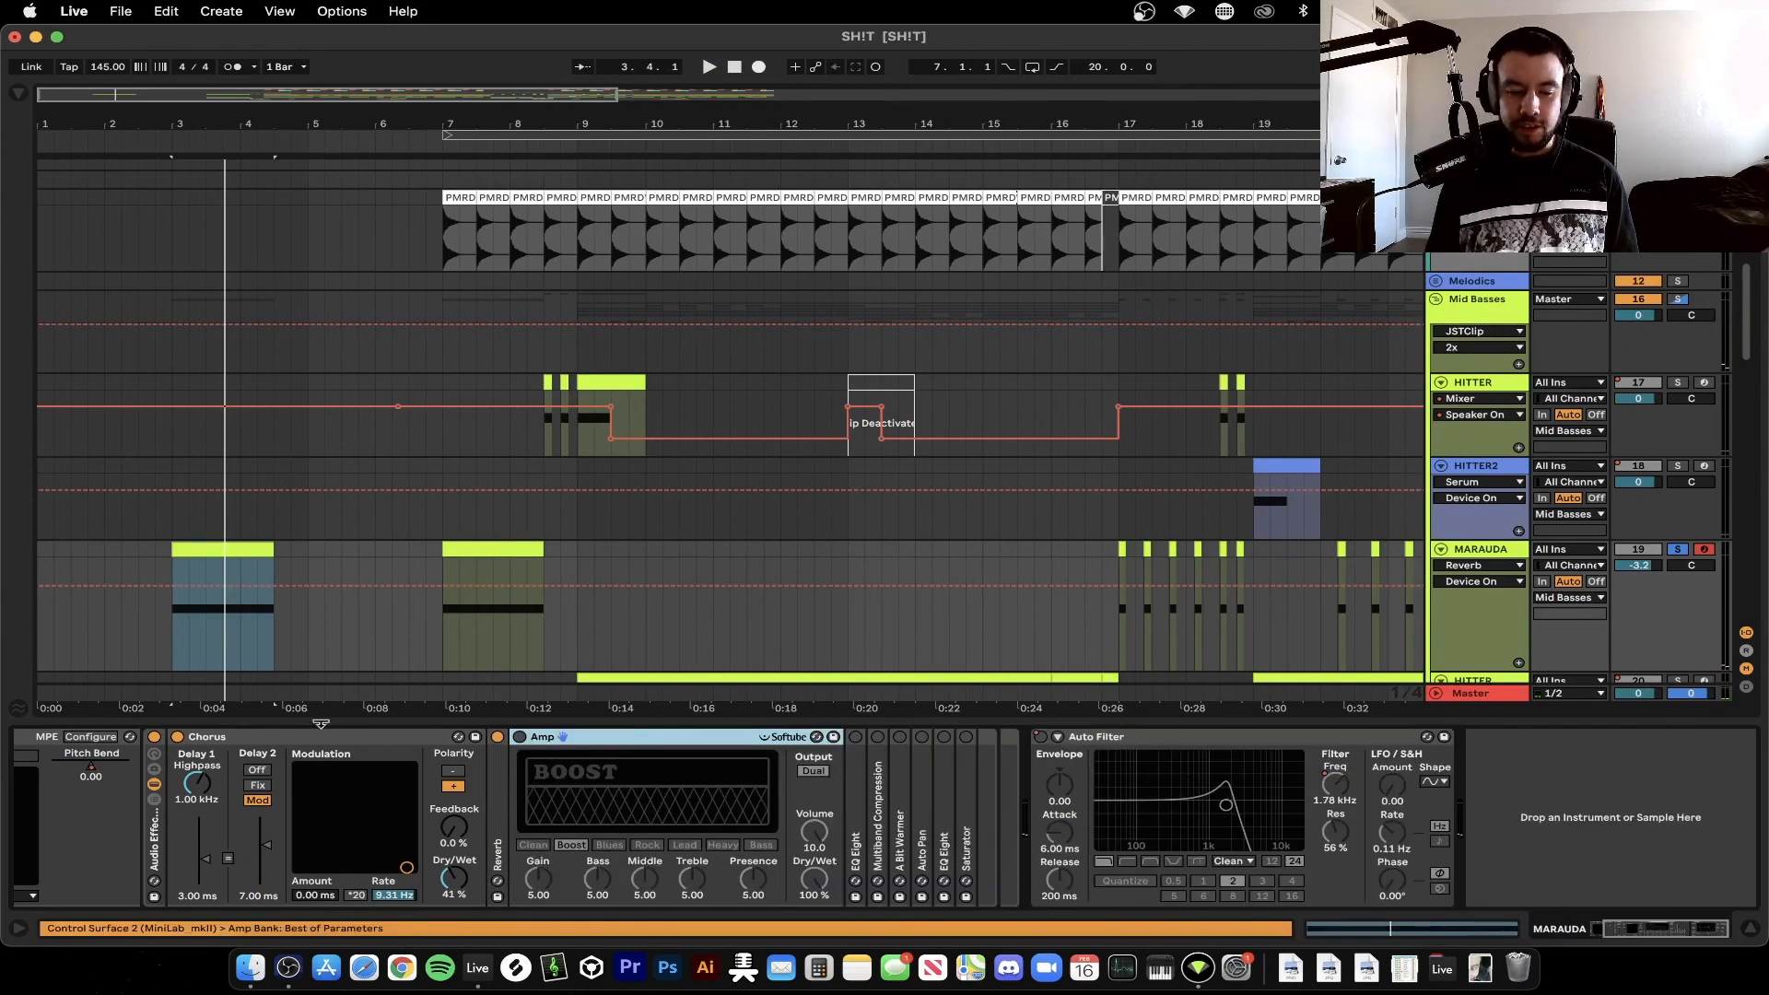
{"action": "double_click", "coordinate": [283, 737]}
{"action": "left_click", "coordinate": [287, 738]}
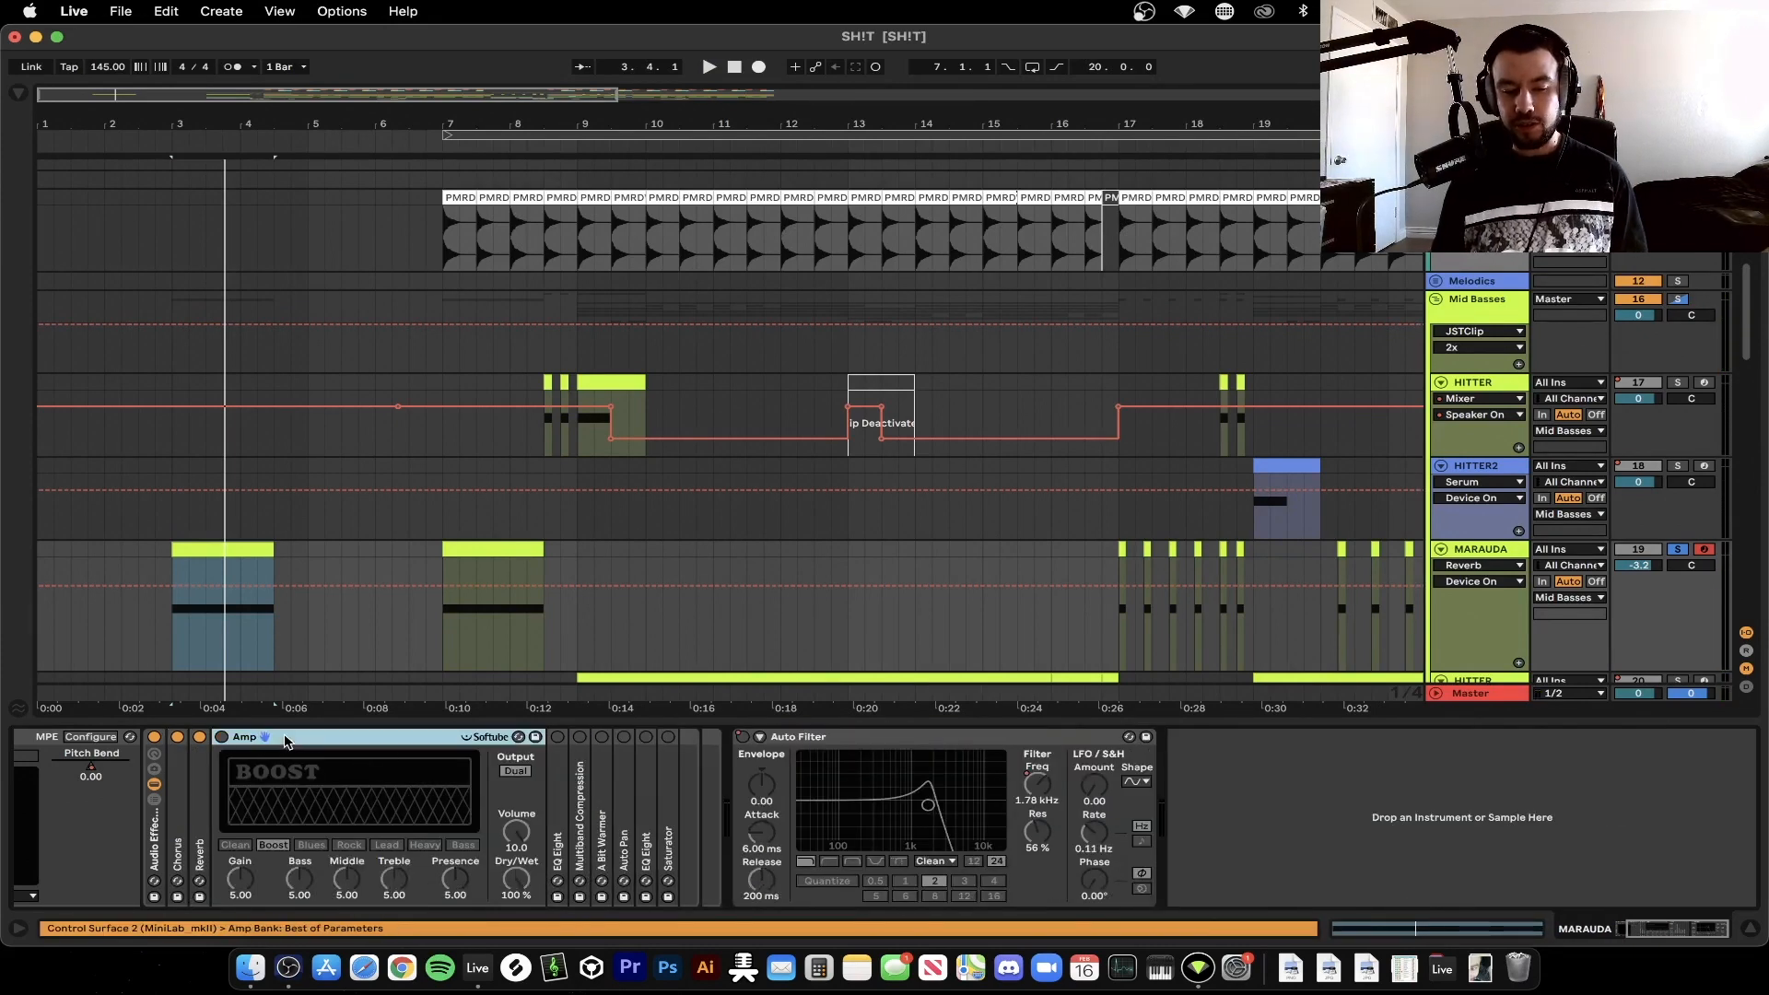
{"action": "left_click", "coordinate": [221, 737]}
{"action": "key", "text": "space"}
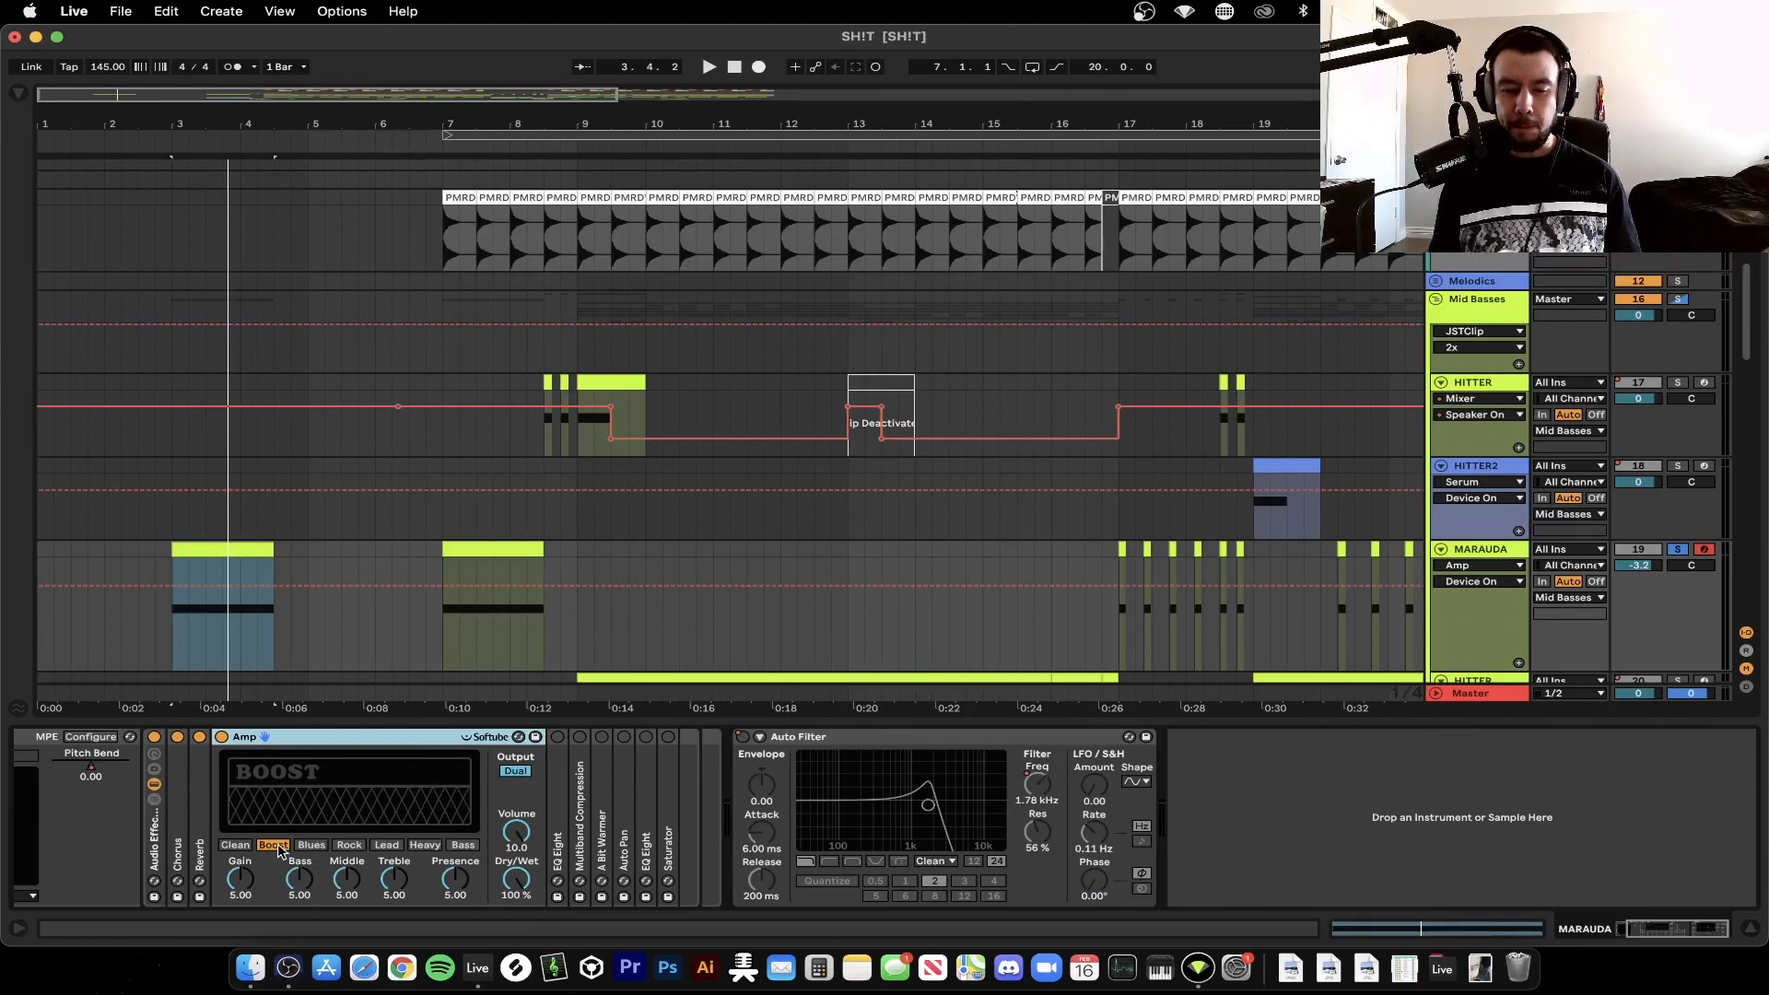
Unfold the EQ Eight after the Amp, switch it on and play the MARAUDA clip through its curve
{"action": "double_click", "coordinate": [560, 810]}
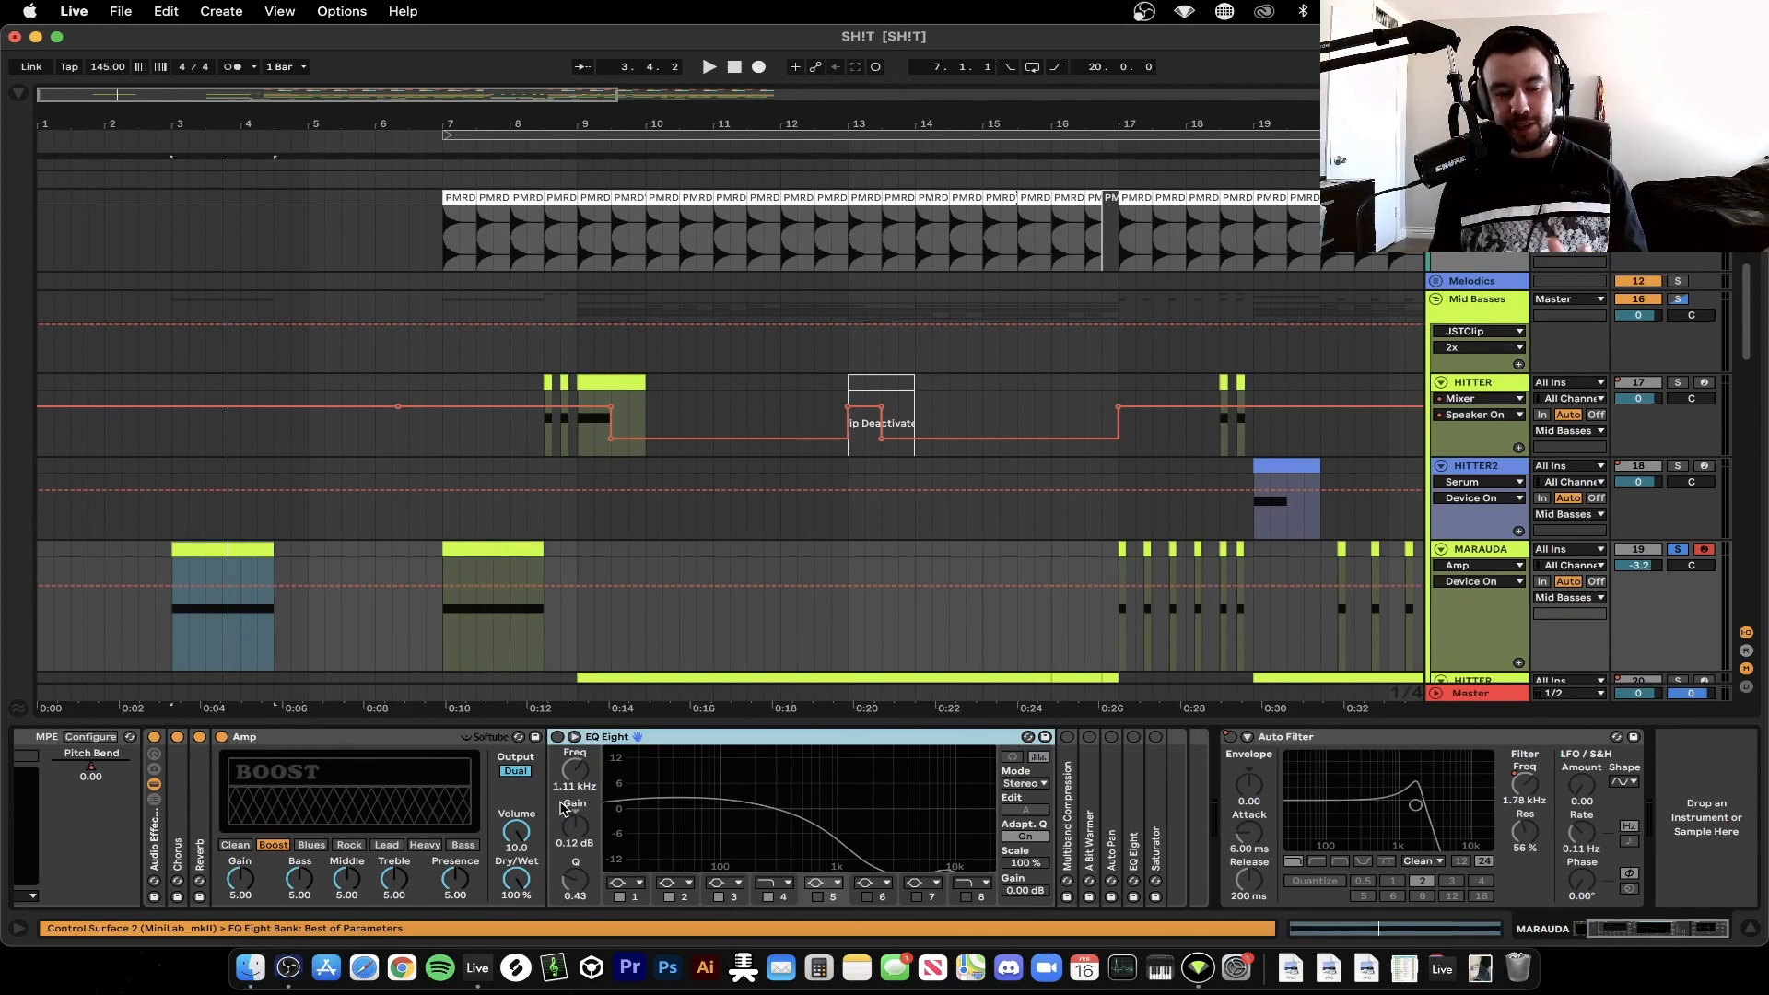
{"action": "left_click", "coordinate": [558, 737]}
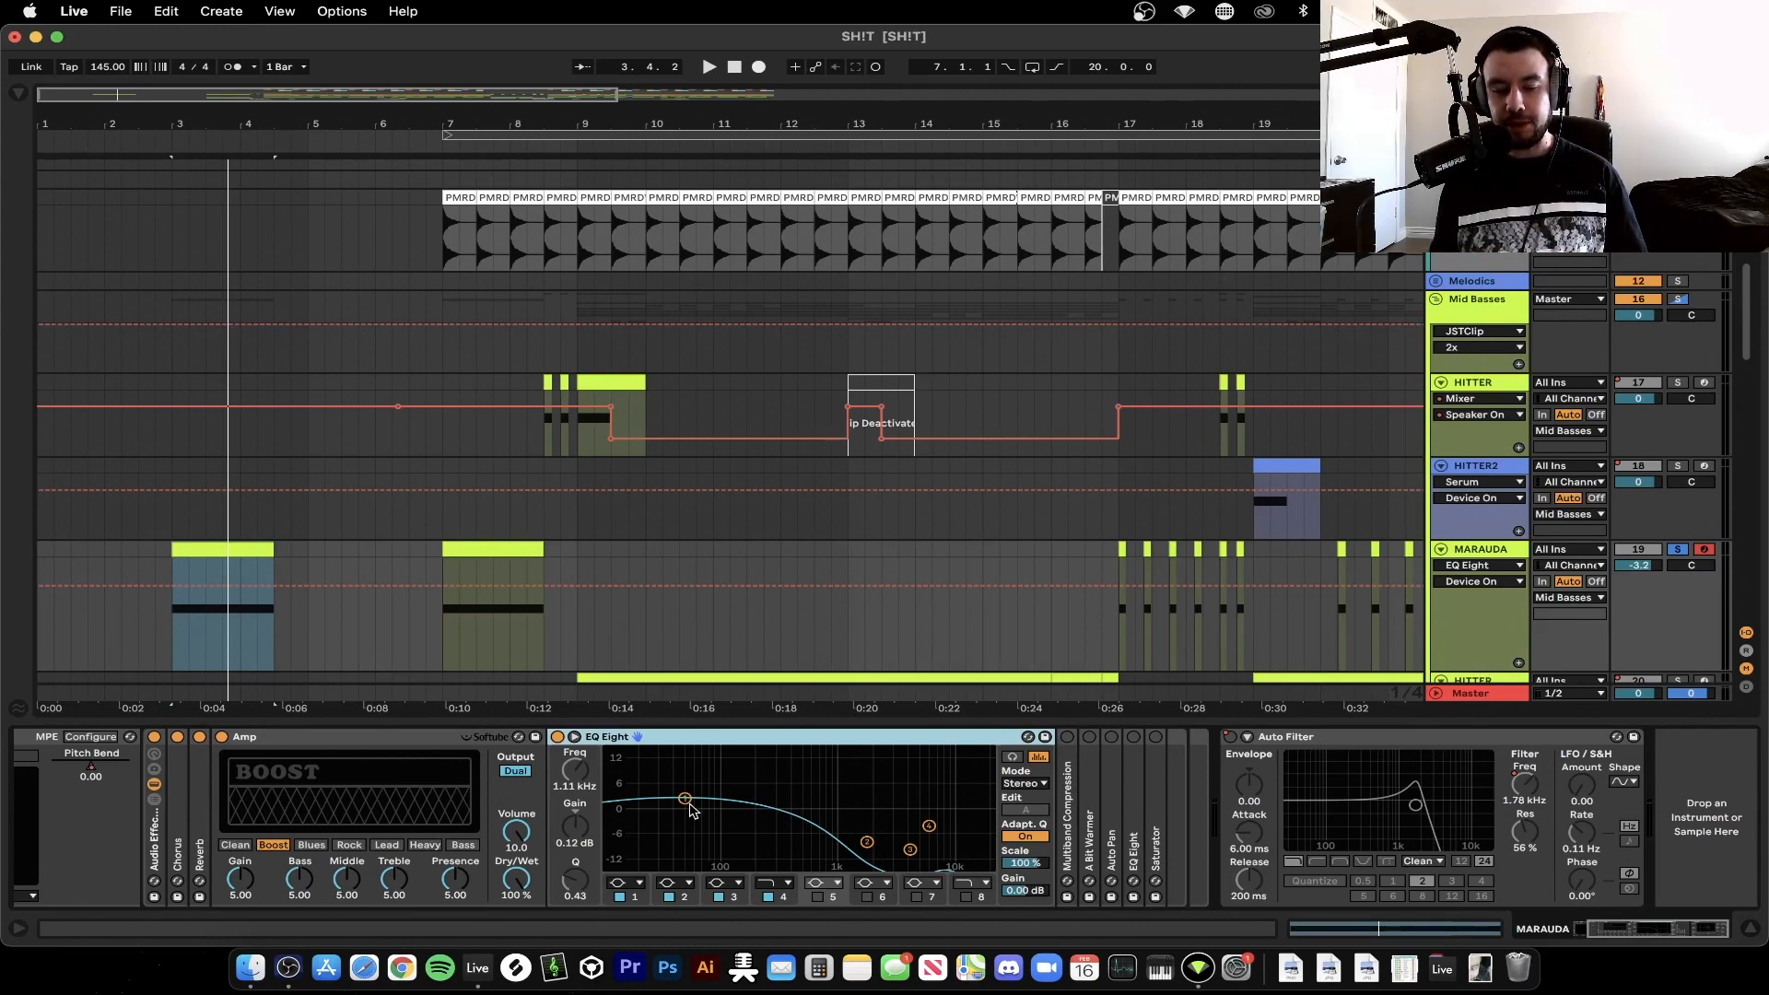
{"action": "key", "text": "space"}
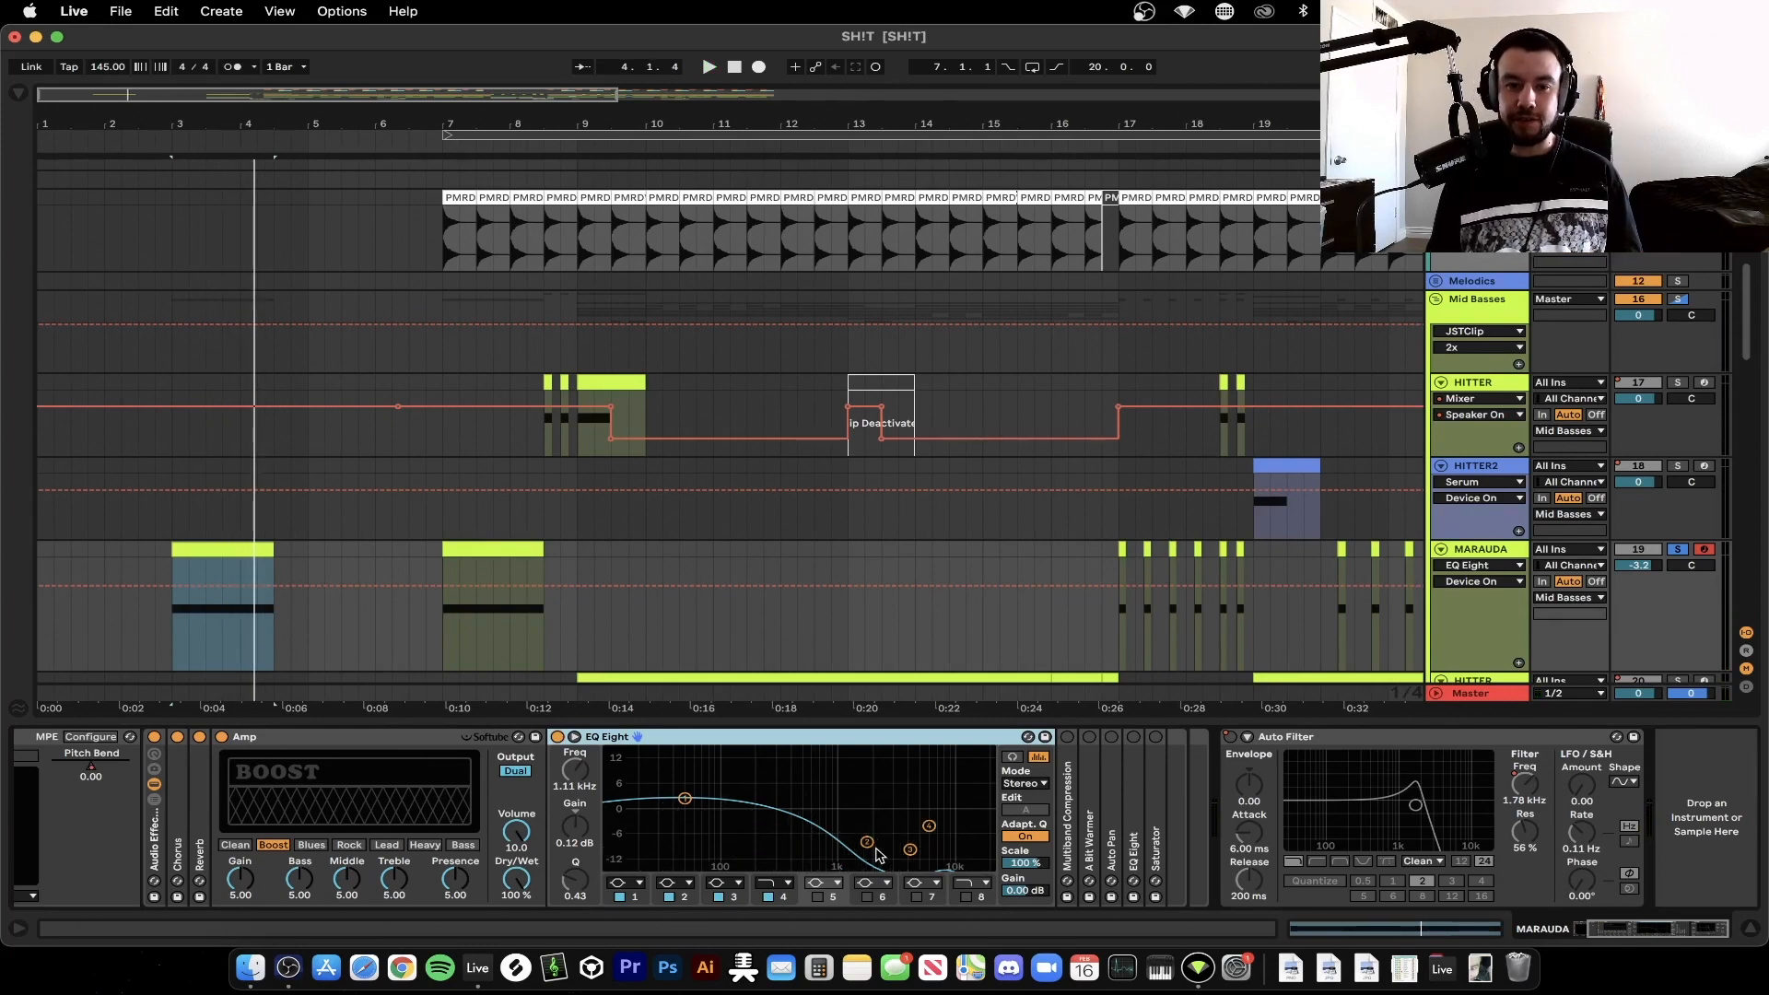
{"action": "key", "text": "space"}
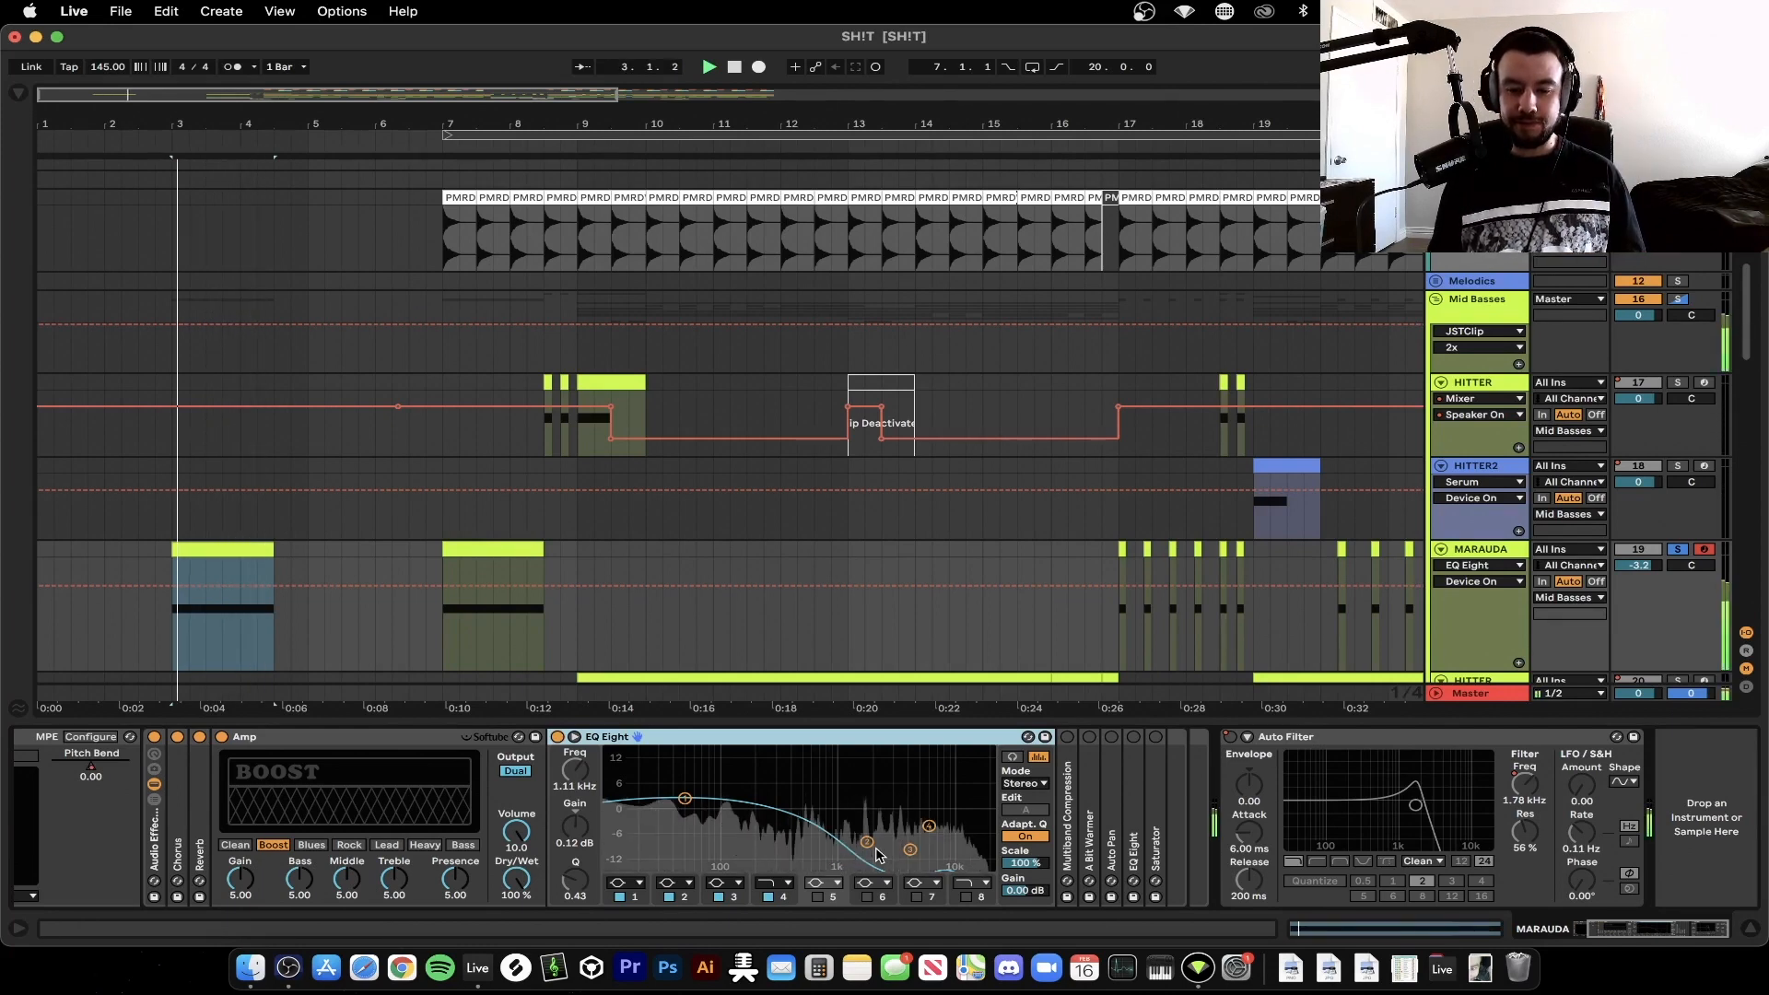
Unfold the Multiband Compression, switch it on and play the bass clip through it
{"action": "double_click", "coordinate": [1069, 811]}
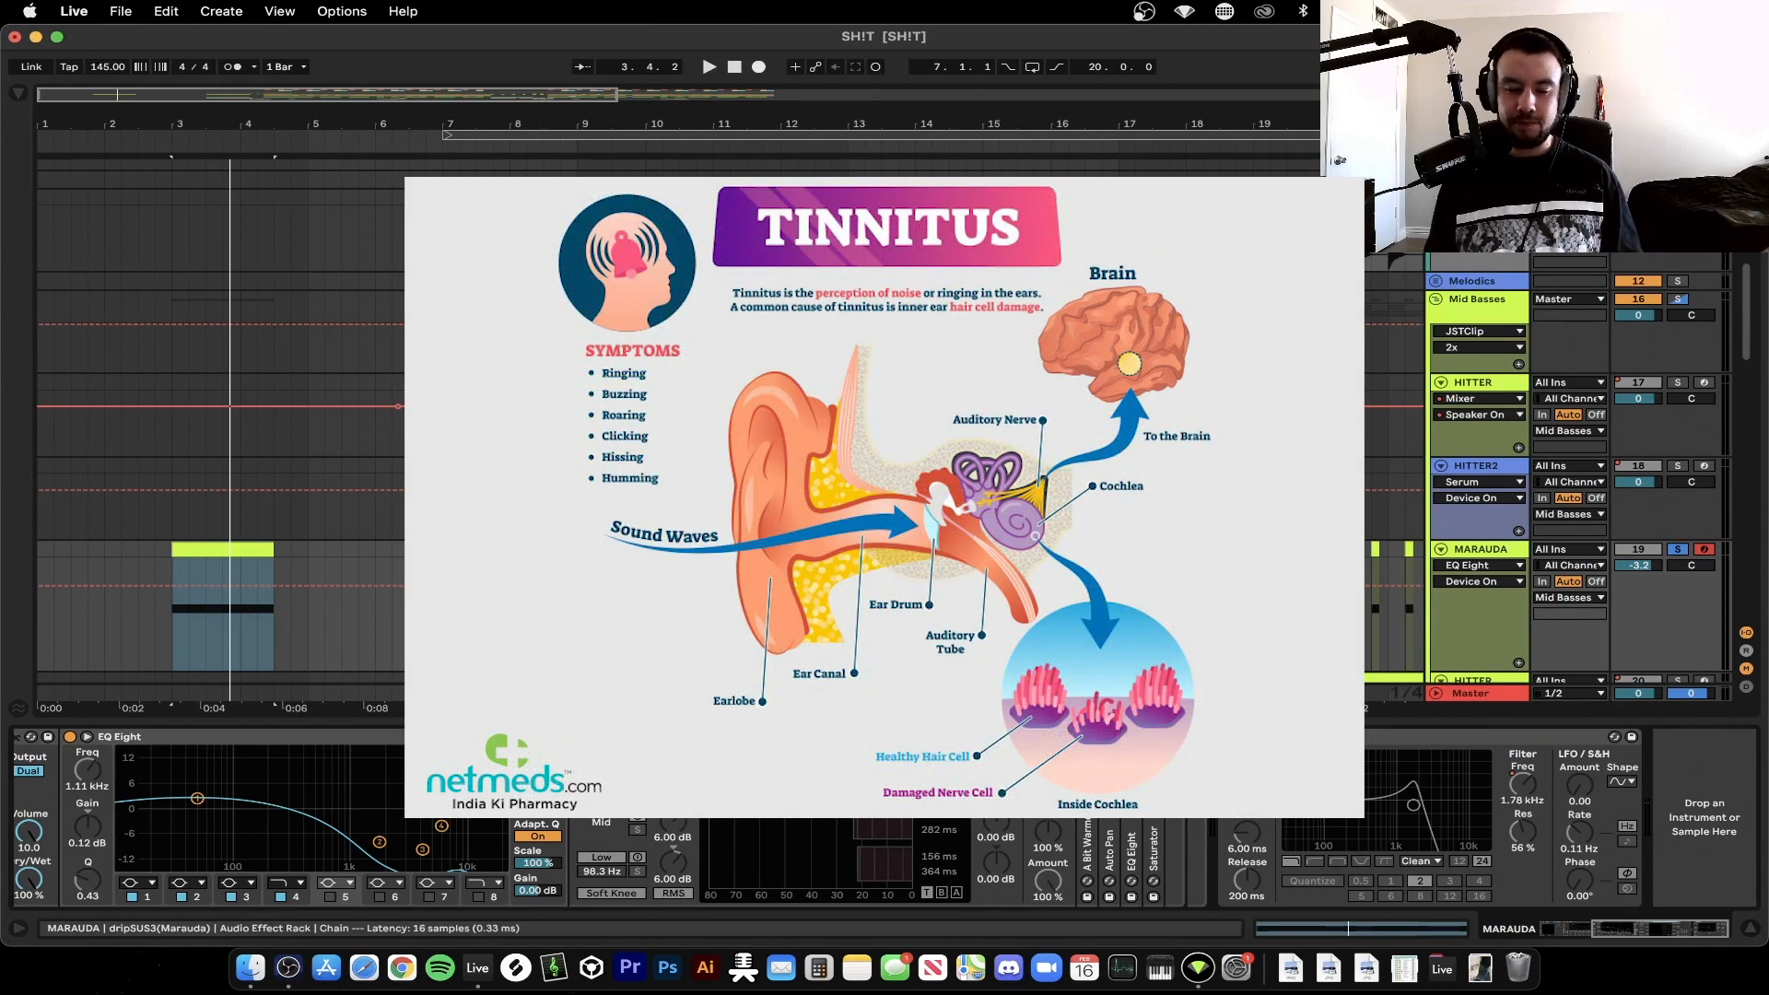
{"action": "left_click", "coordinate": [580, 737]}
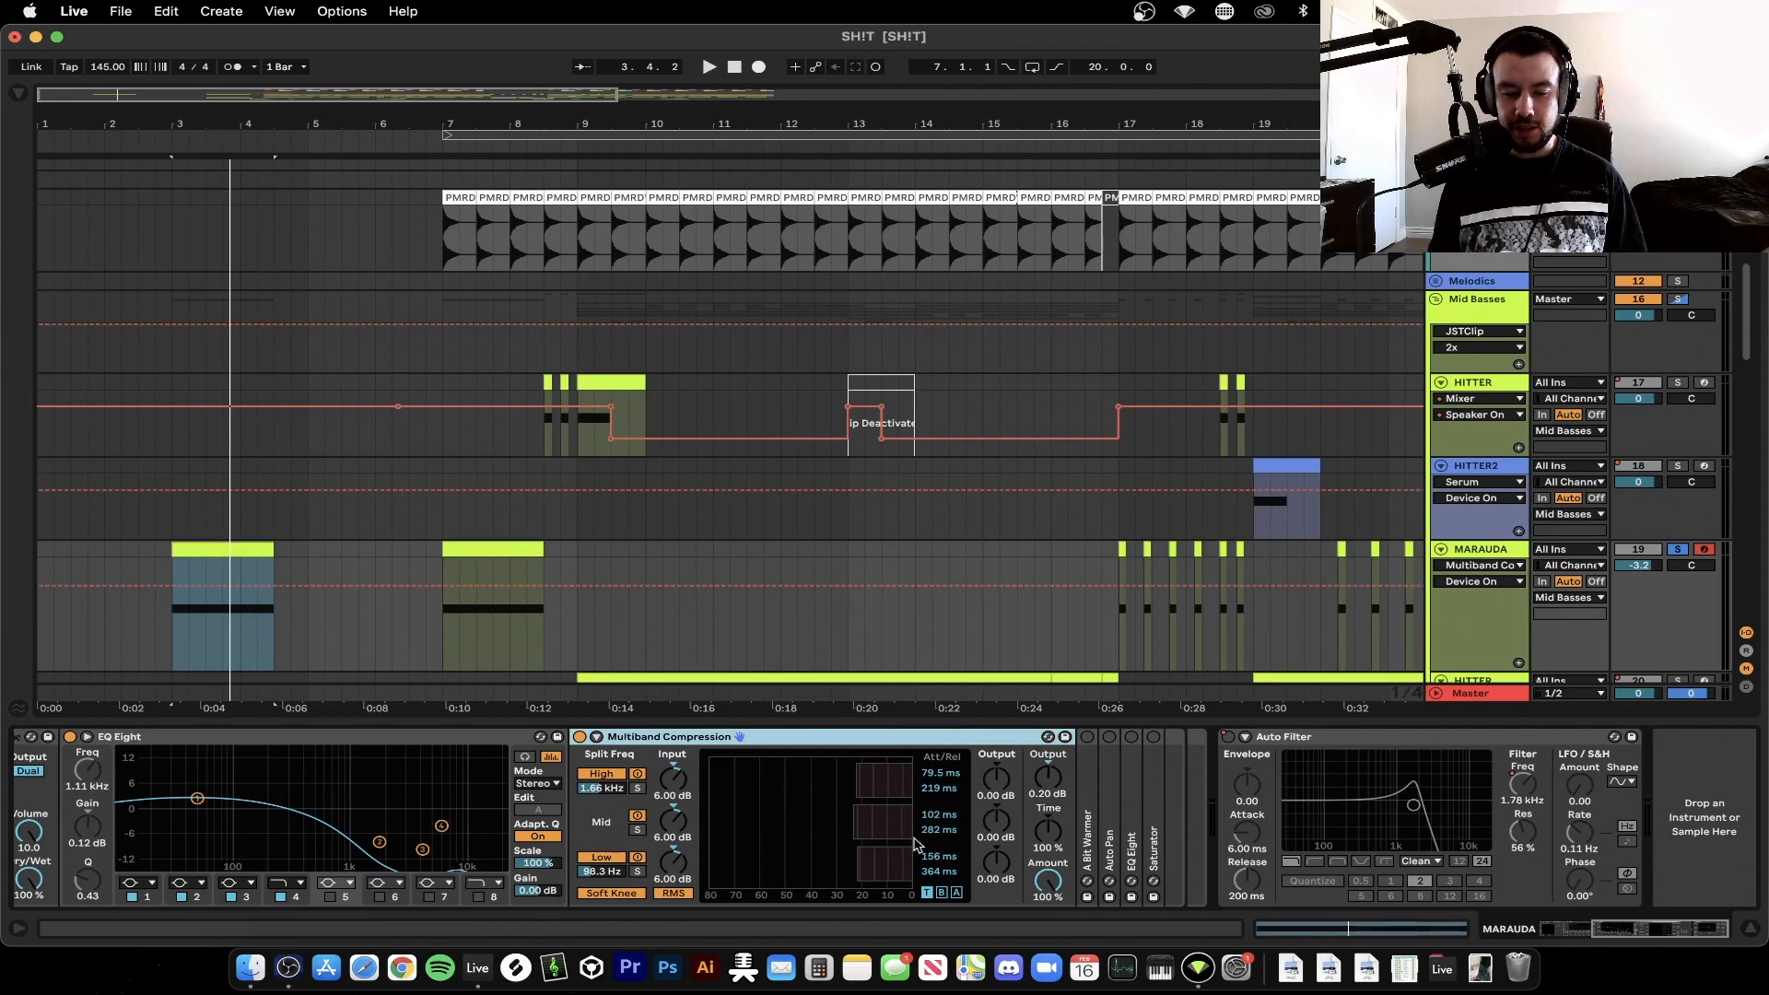
{"action": "key", "text": "space"}
Unfold the A Bit Warmer saturator, switch it on and audition its Sinoid Fold distortion
{"action": "left_click", "coordinate": [1088, 898]}
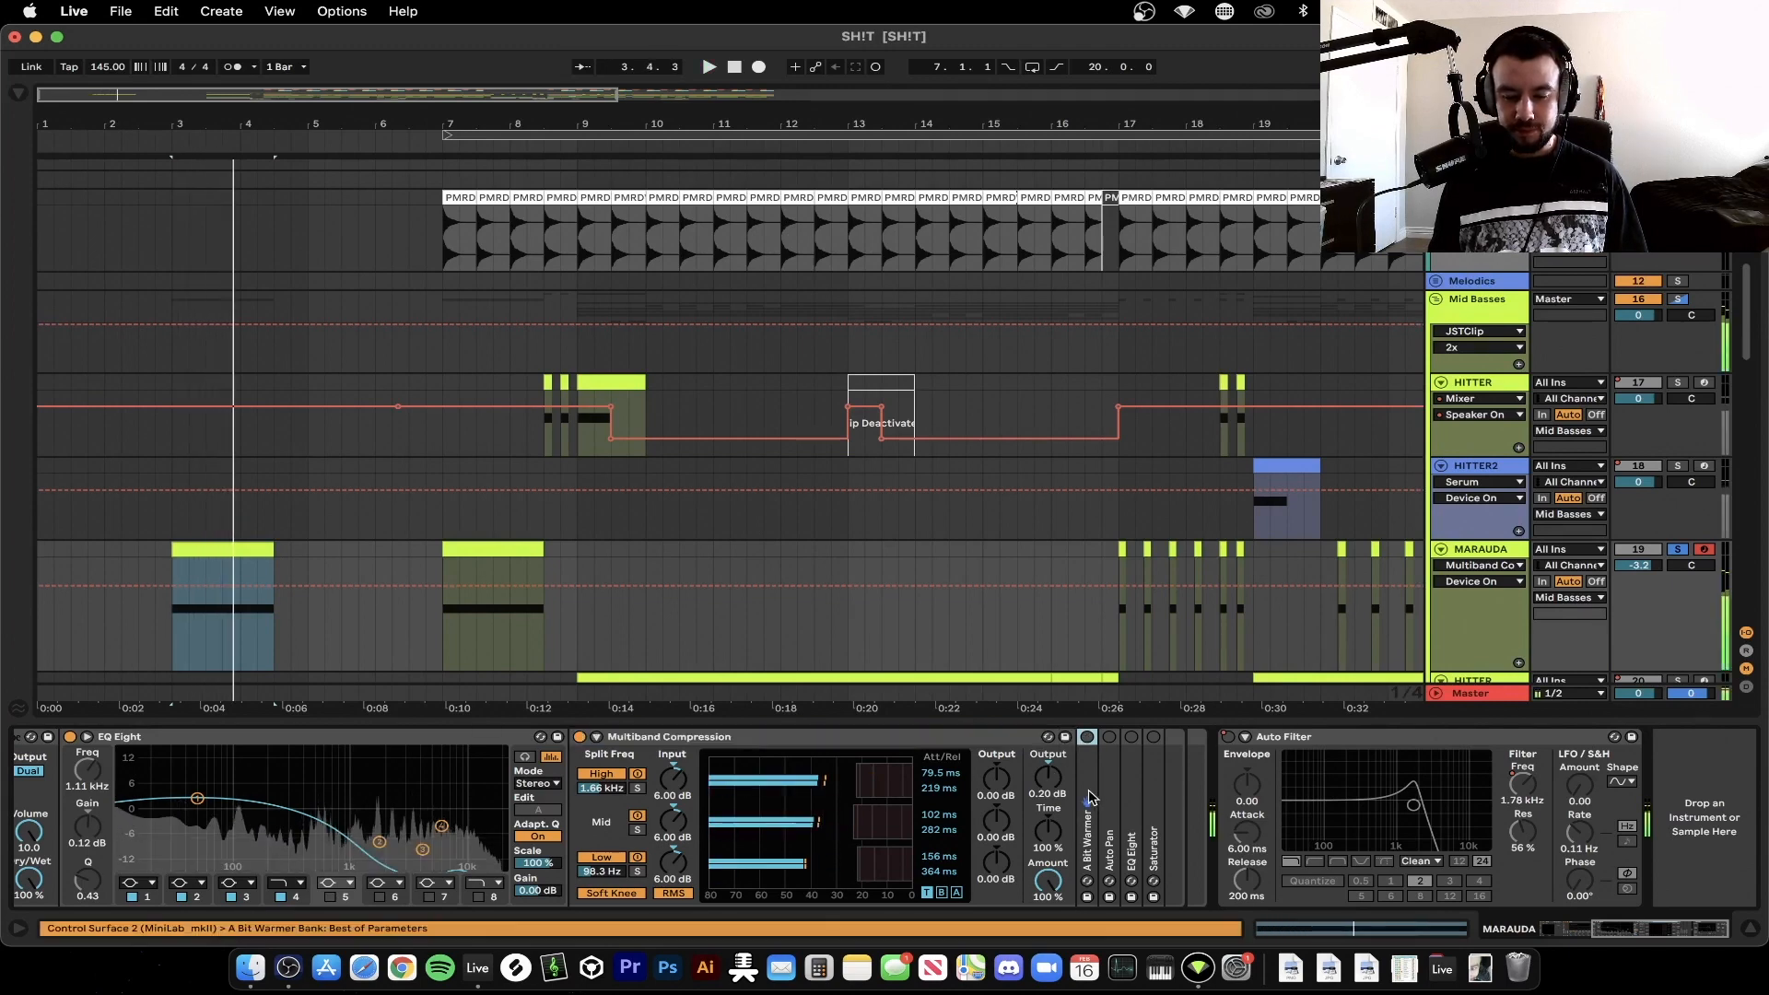
{"action": "left_click", "coordinate": [821, 737]}
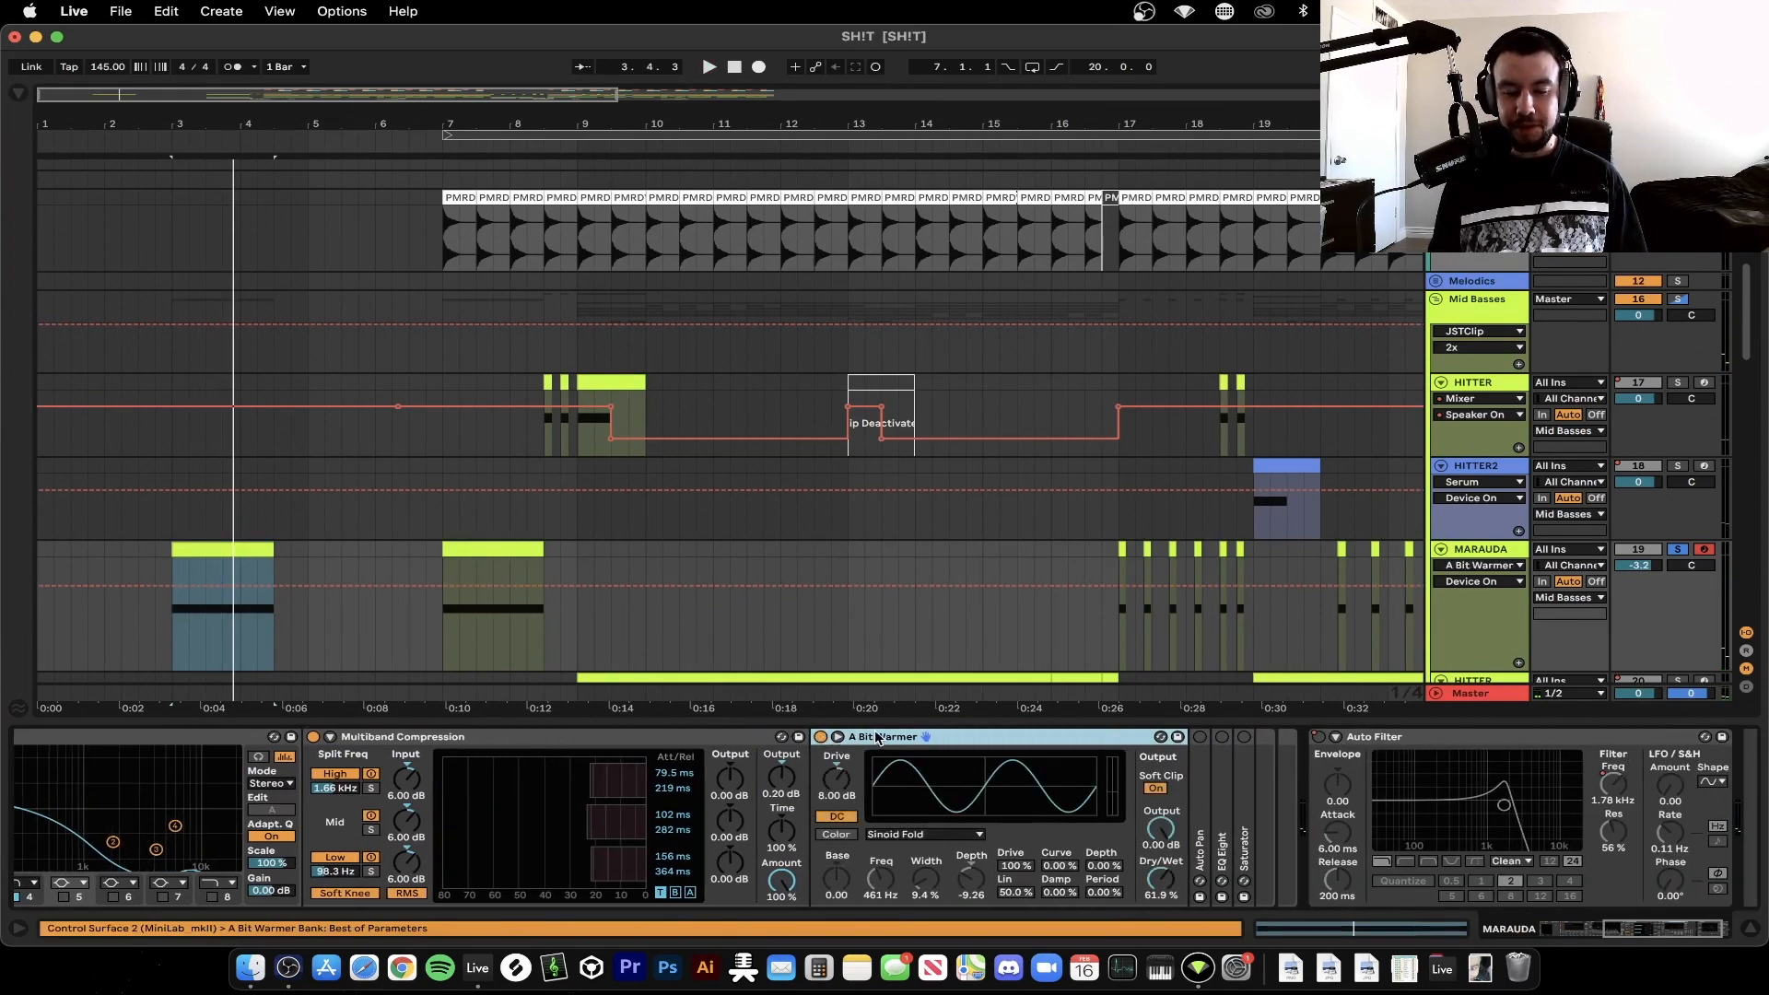
{"action": "scroll", "coordinate": [838, 783], "scroll_direction": "right", "scroll_amount": 3}
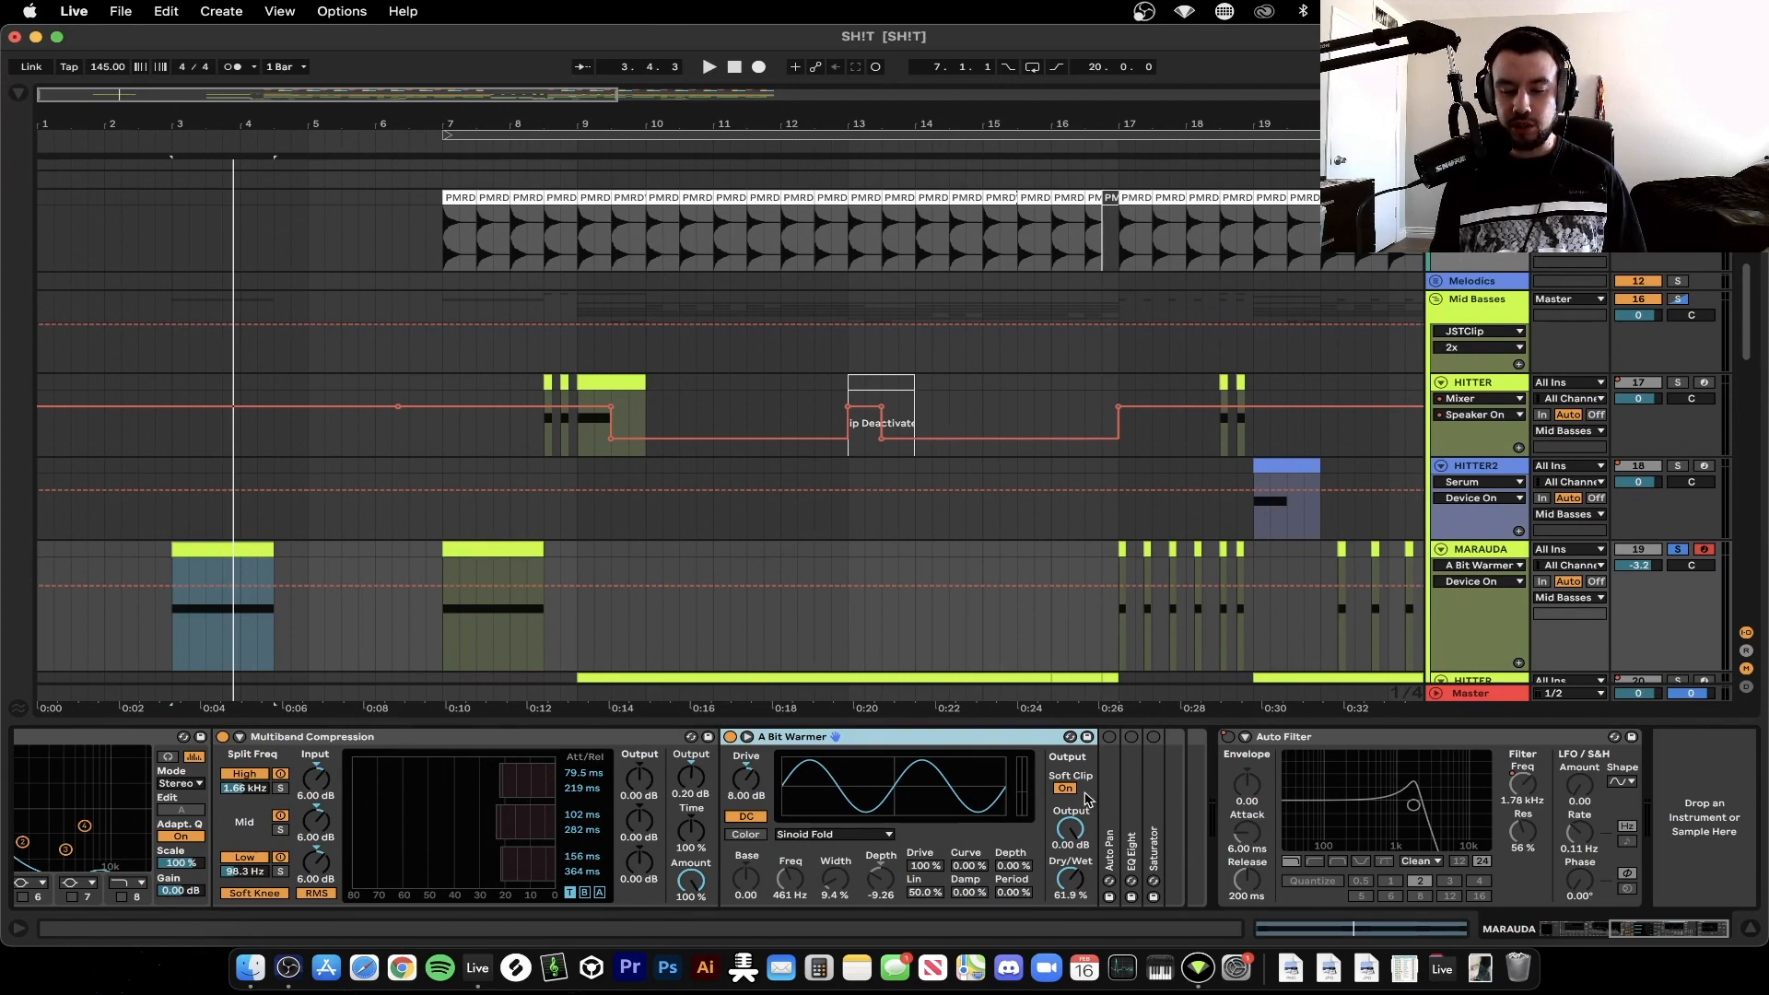
{"action": "key", "text": "space"}
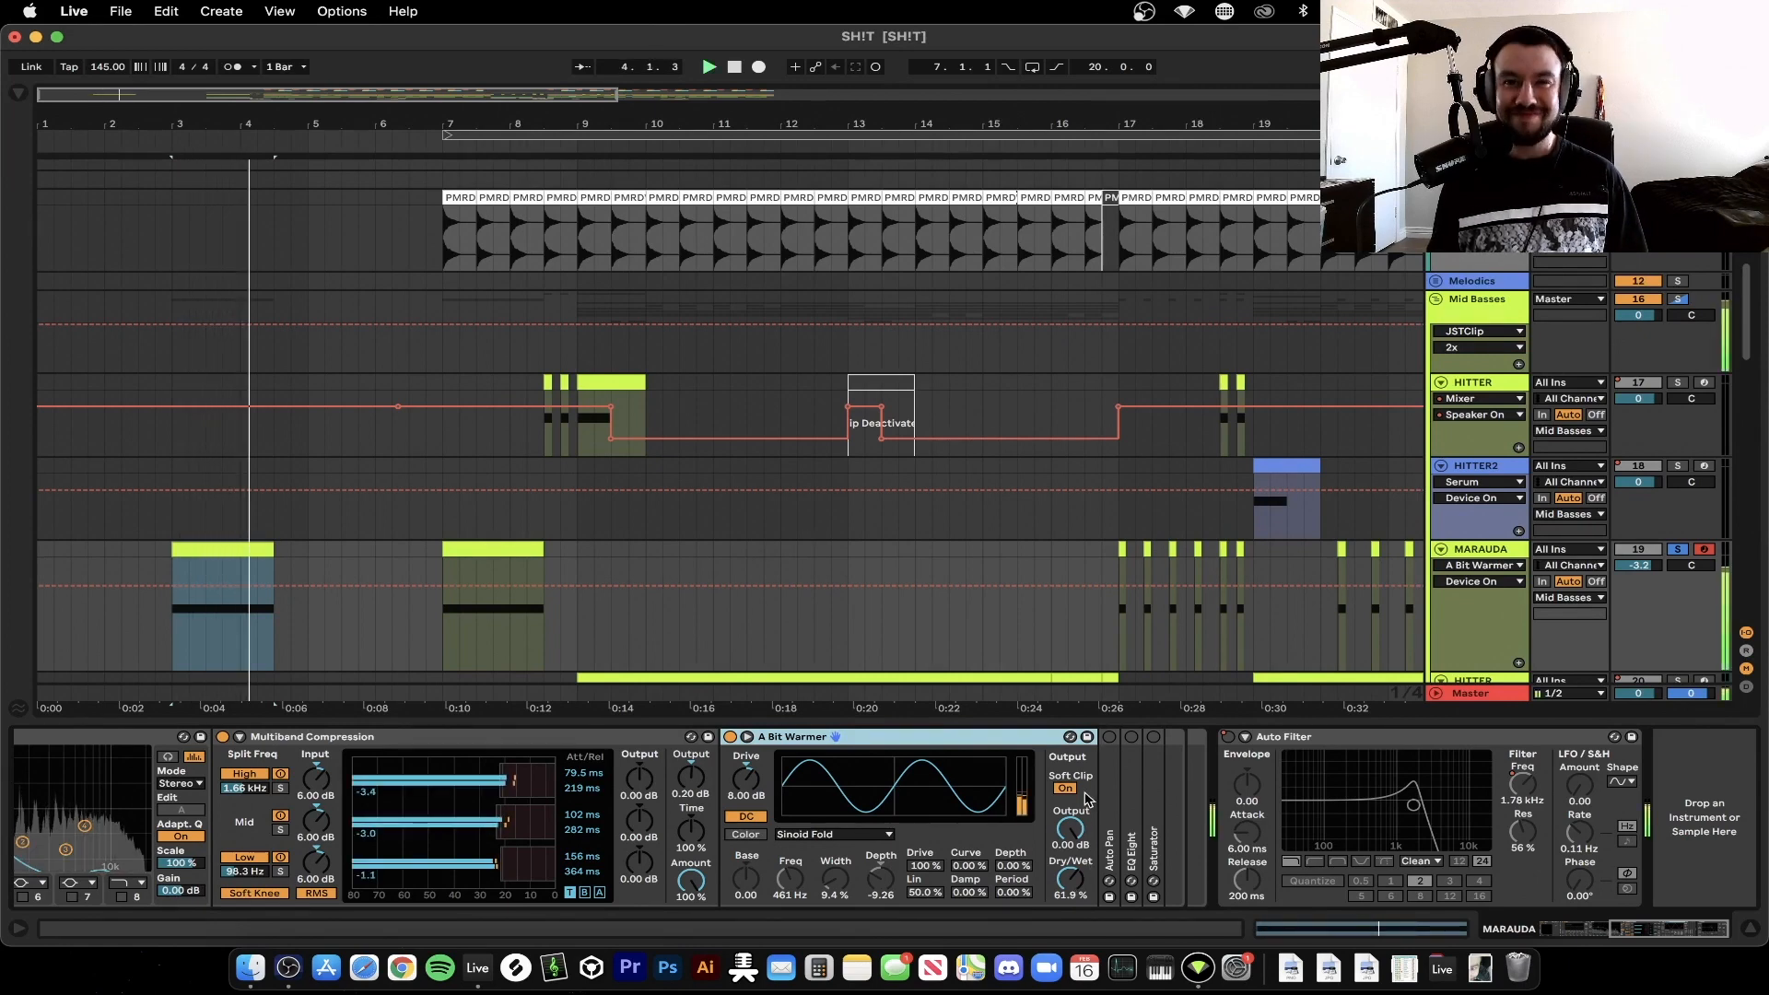
Unfold the Auto Pan, switch it on, and compare the bass with the effect off and on
{"action": "double_click", "coordinate": [1111, 810]}
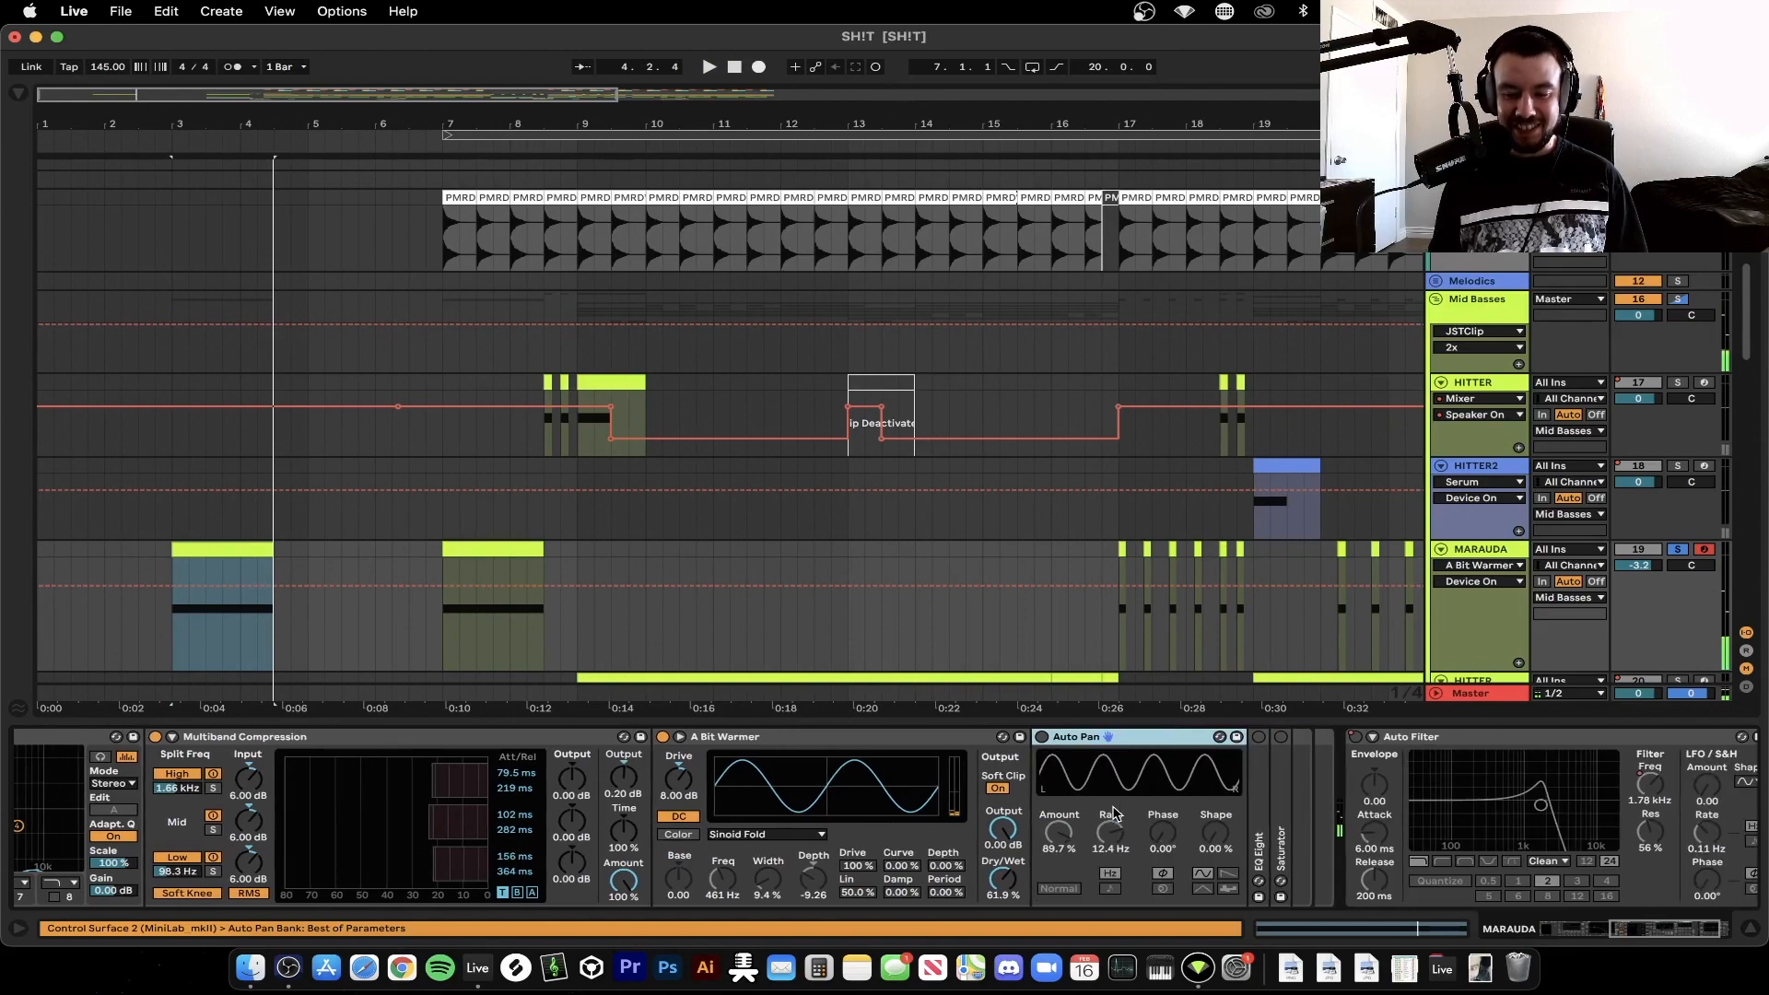
{"action": "left_click", "coordinate": [920, 737]}
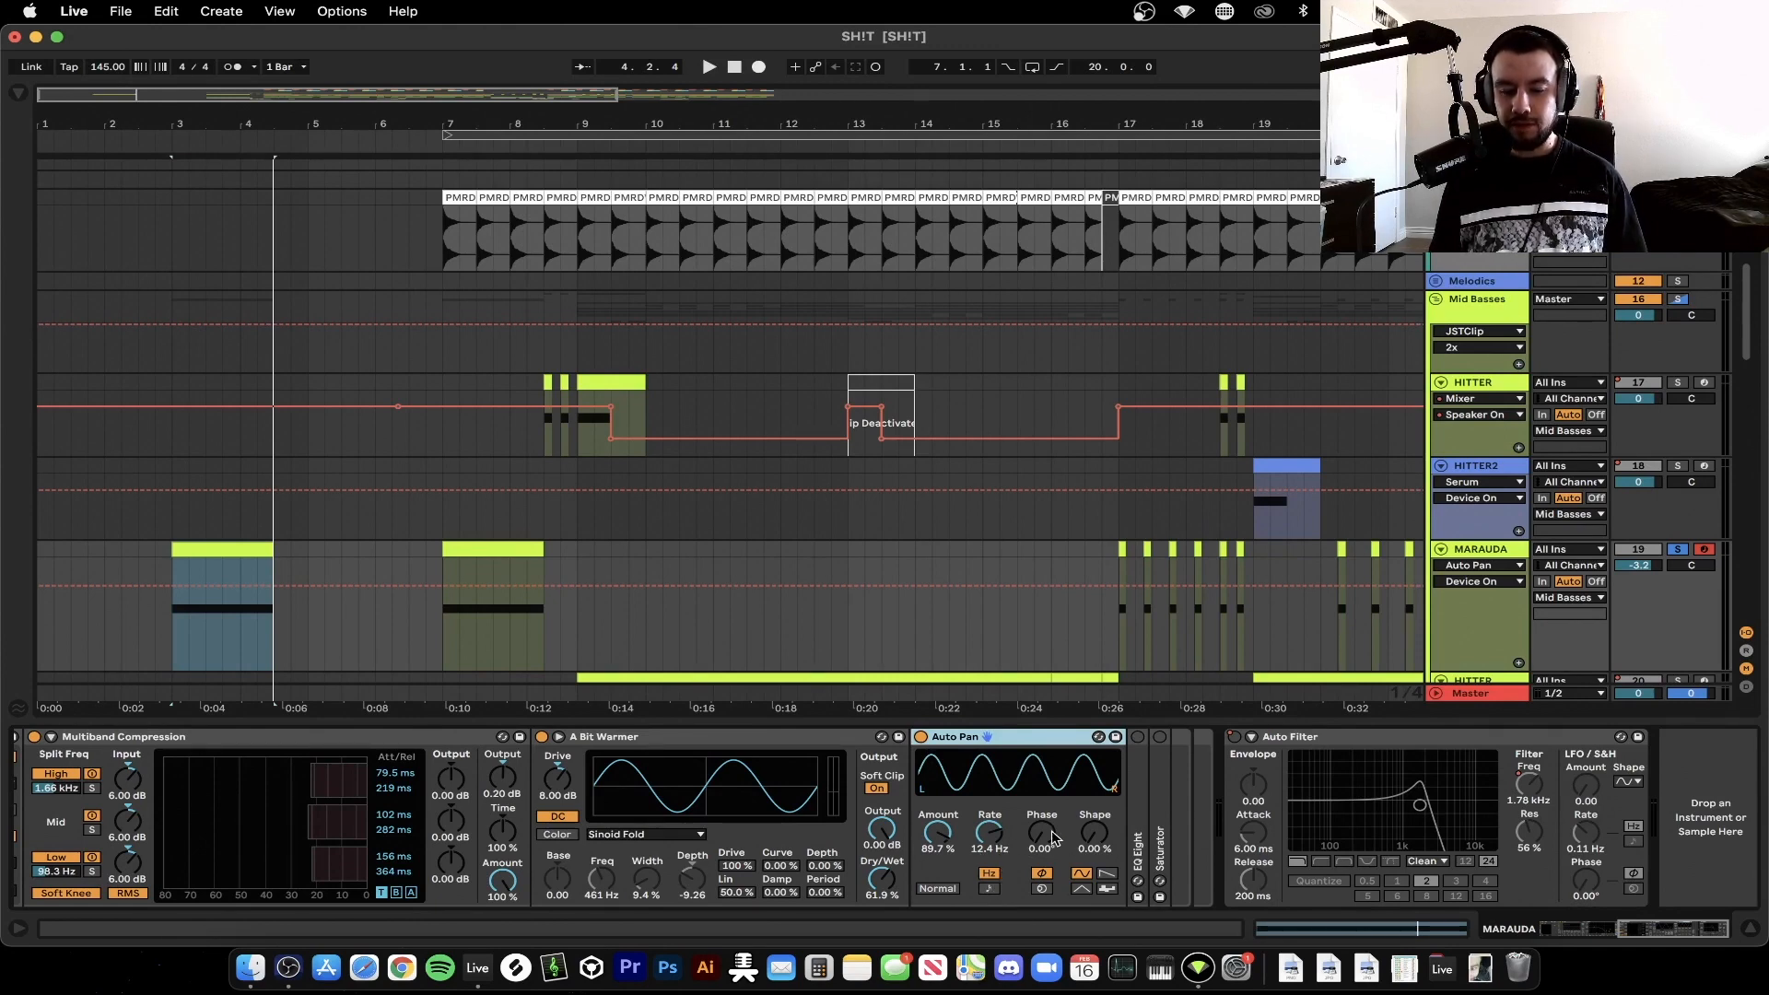
{"action": "key", "text": "space"}
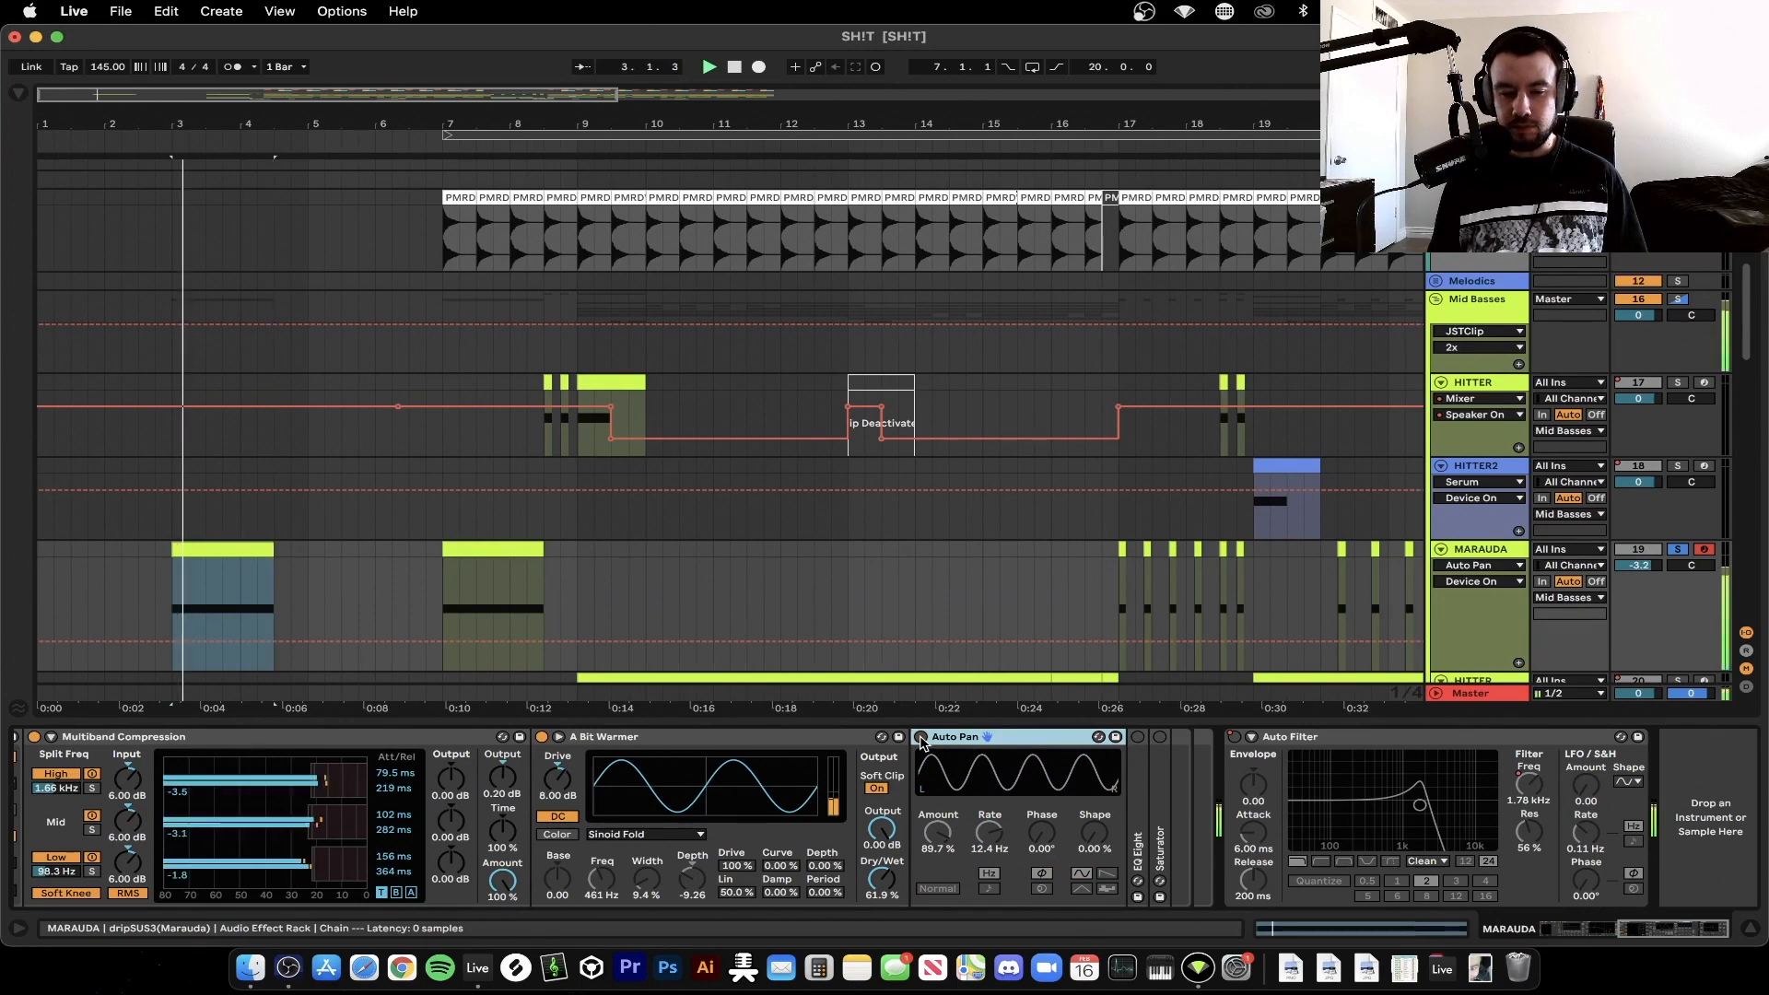
{"action": "key", "text": "space"}
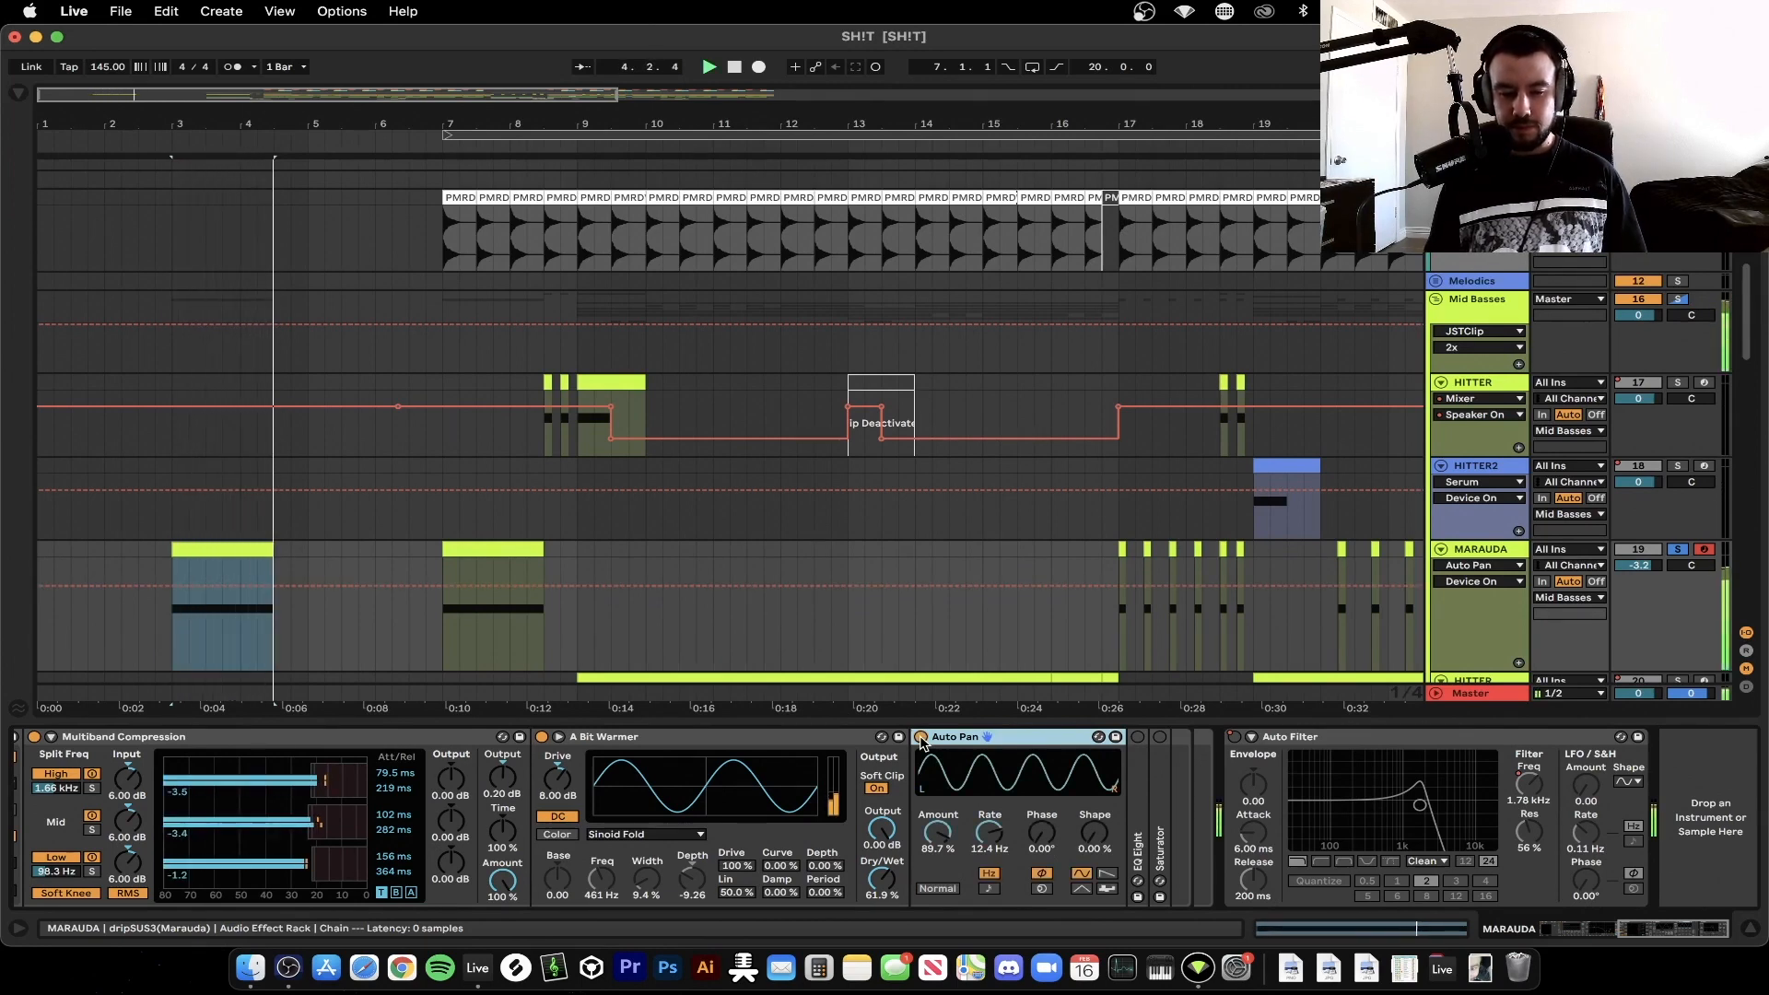
{"action": "key", "text": "space"}
{"action": "key", "text": "space"}
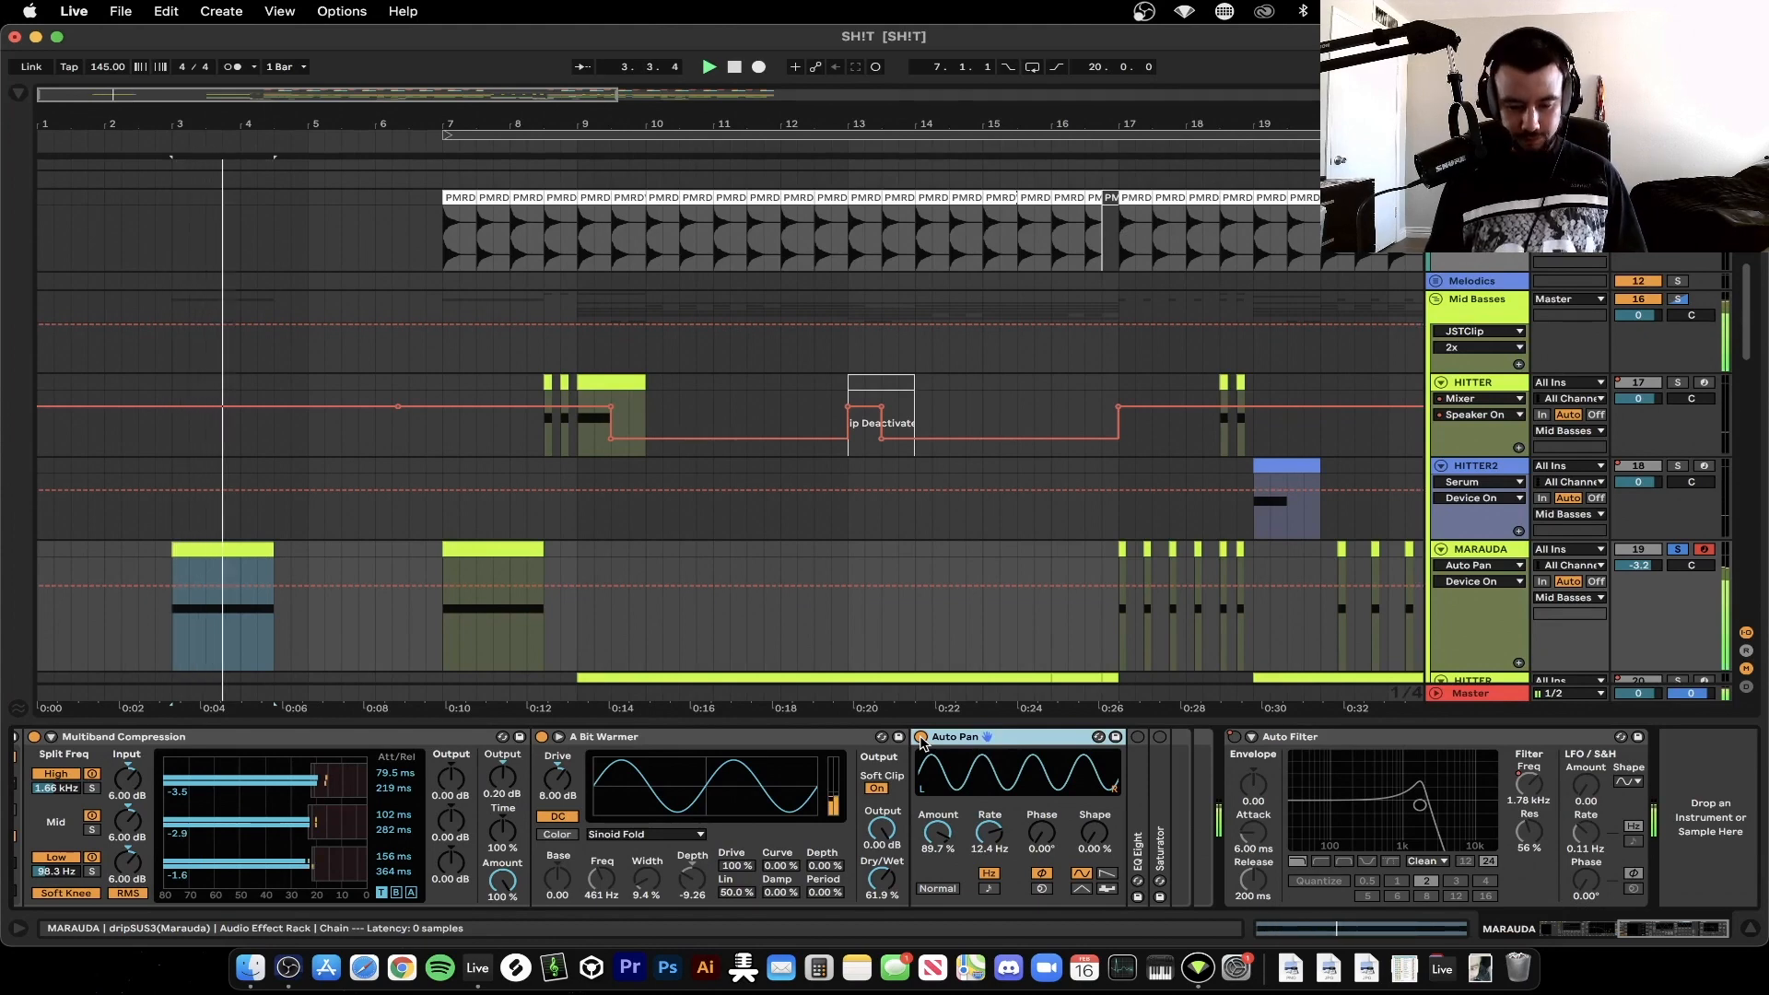
{"action": "key", "text": "space"}
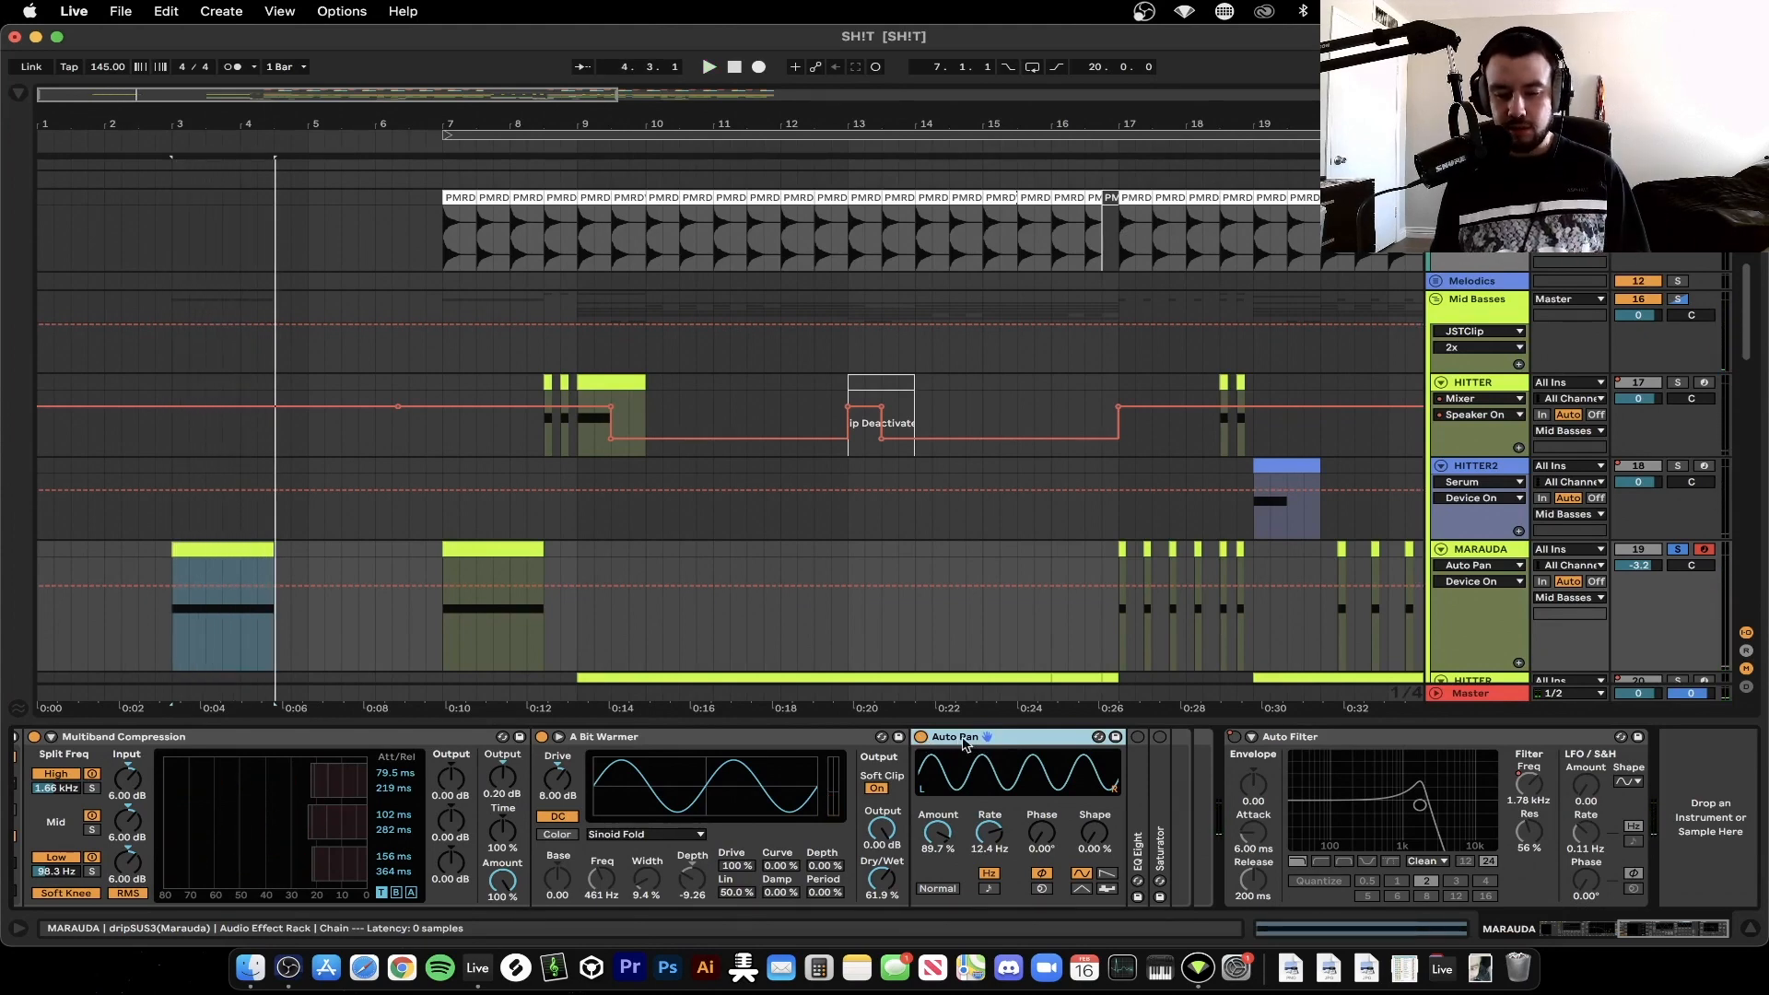
Save the Auto Pan settings as a user library preset named wobbly
{"action": "left_click", "coordinate": [1098, 738]}
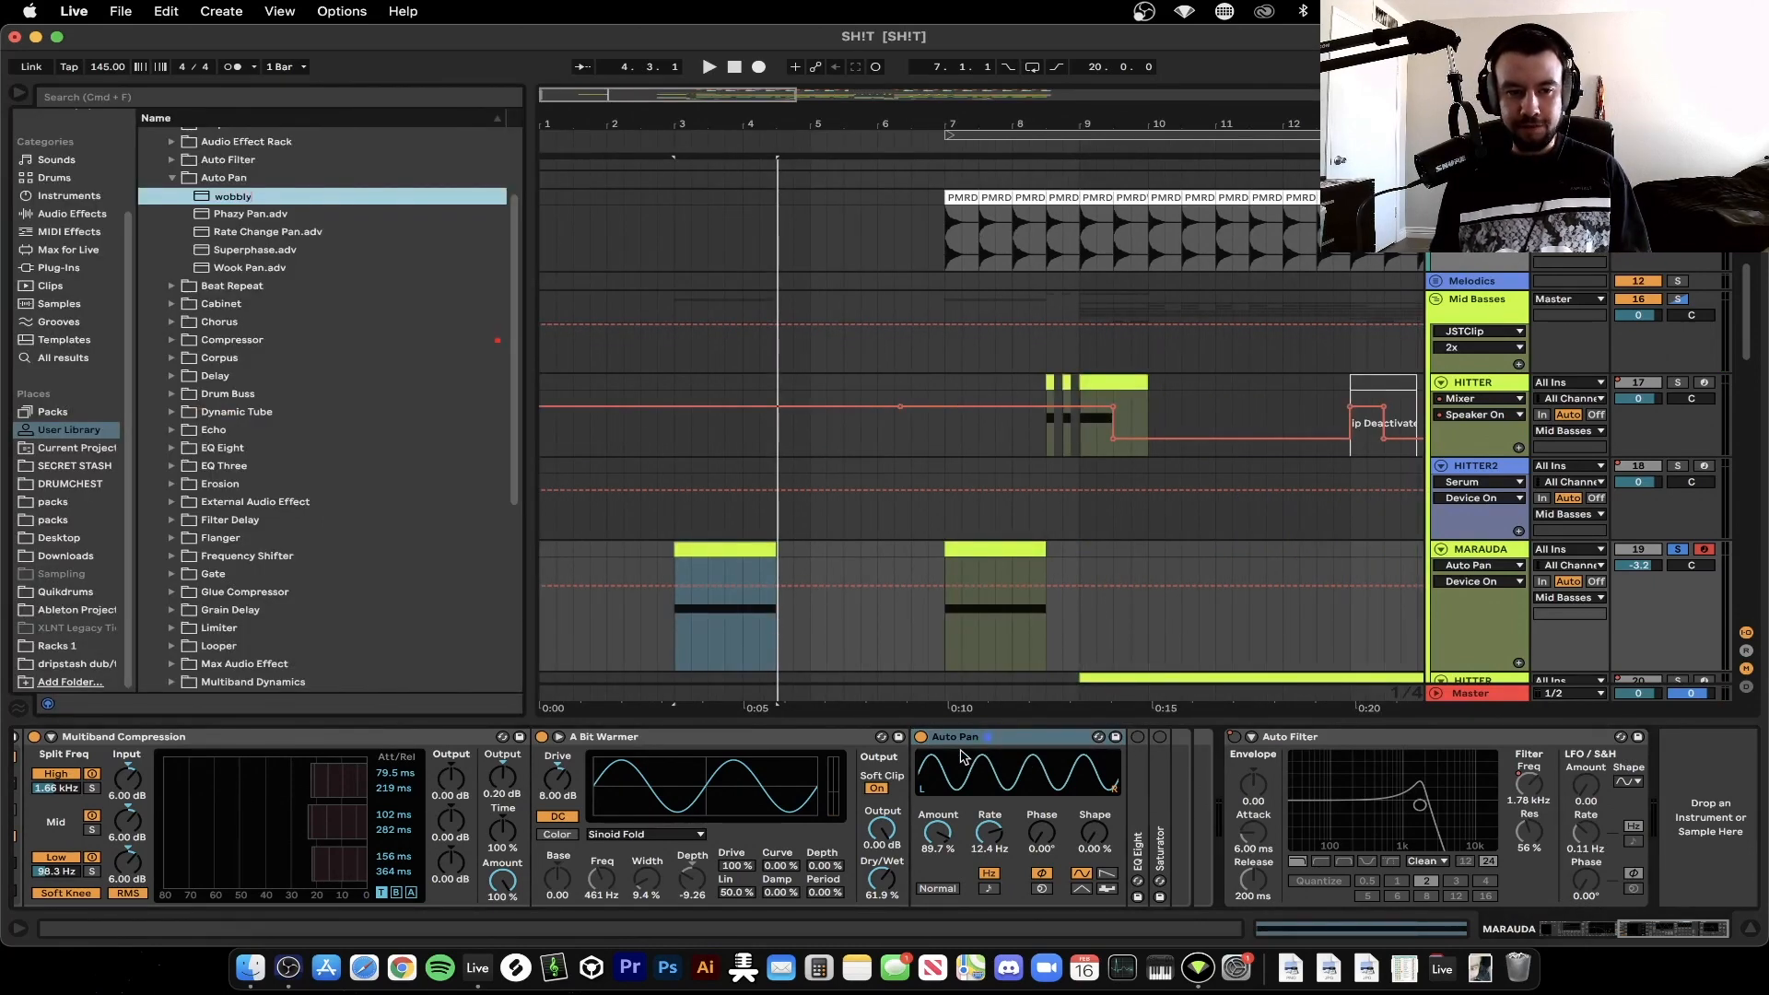
{"action": "type", "text": "wobbly"}
{"action": "key", "text": "Return"}
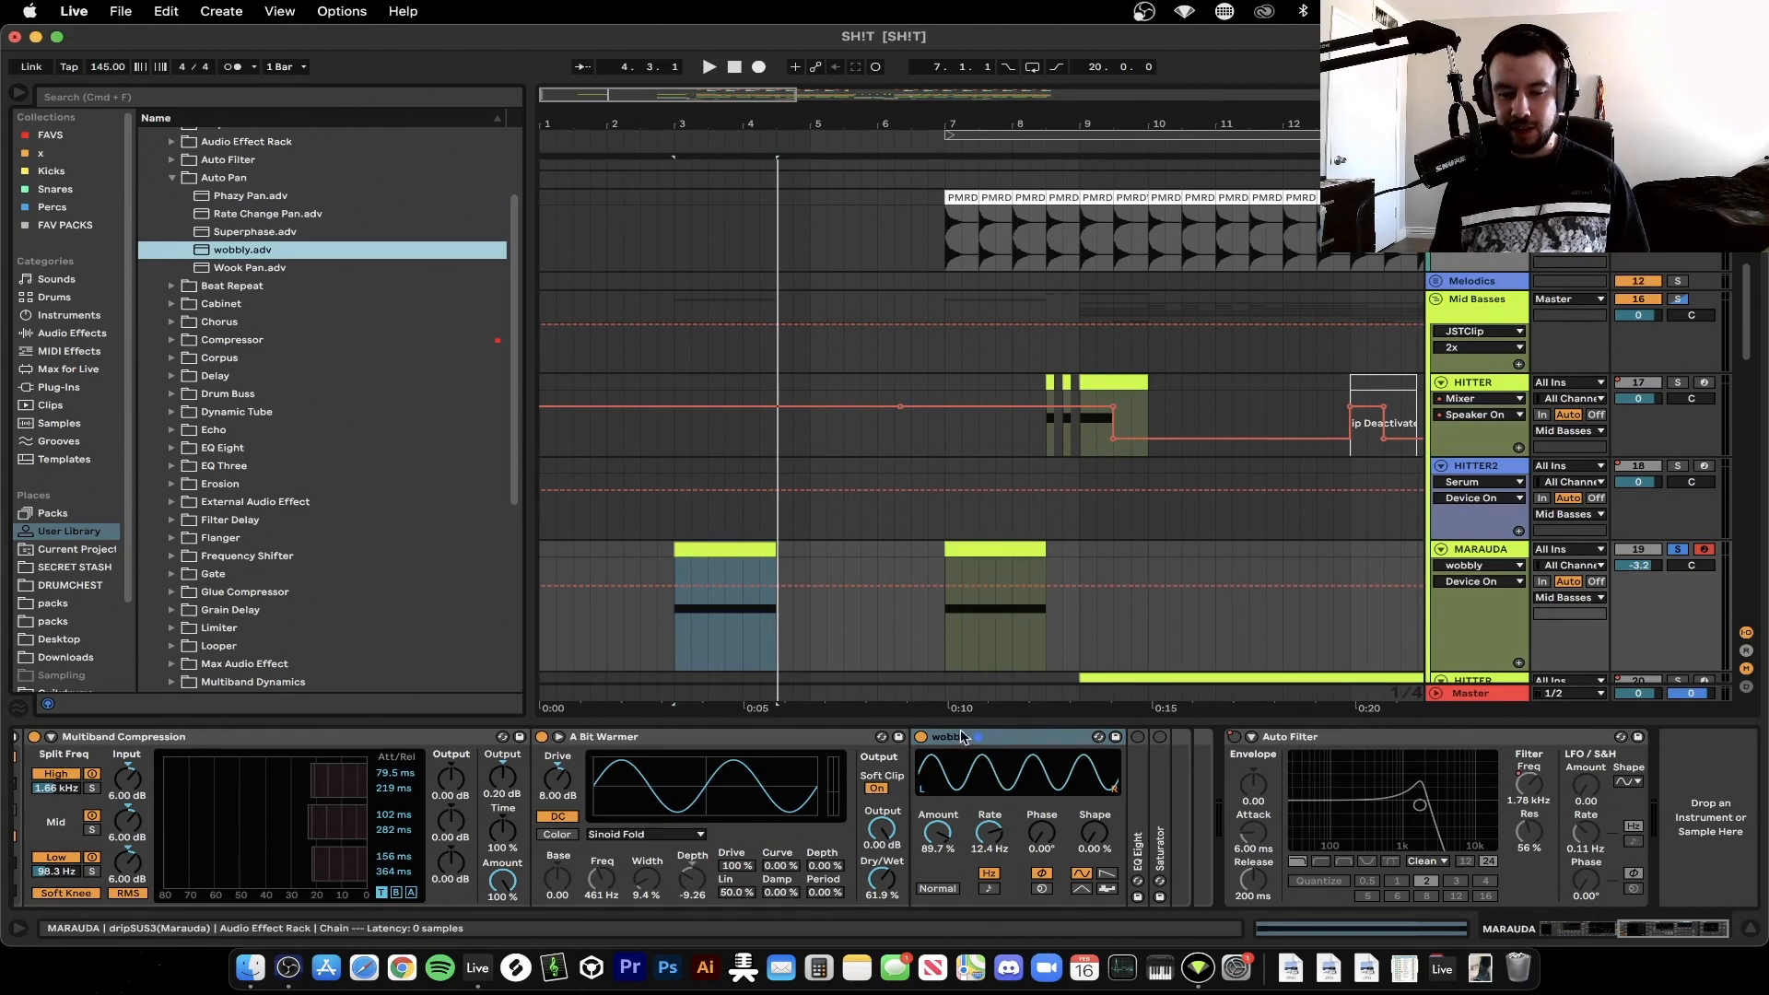
Unfold and switch on the EQ Eight before the Saturator, select its high-frequency boost band 4, and audition the clip
{"action": "double_click", "coordinate": [1138, 853]}
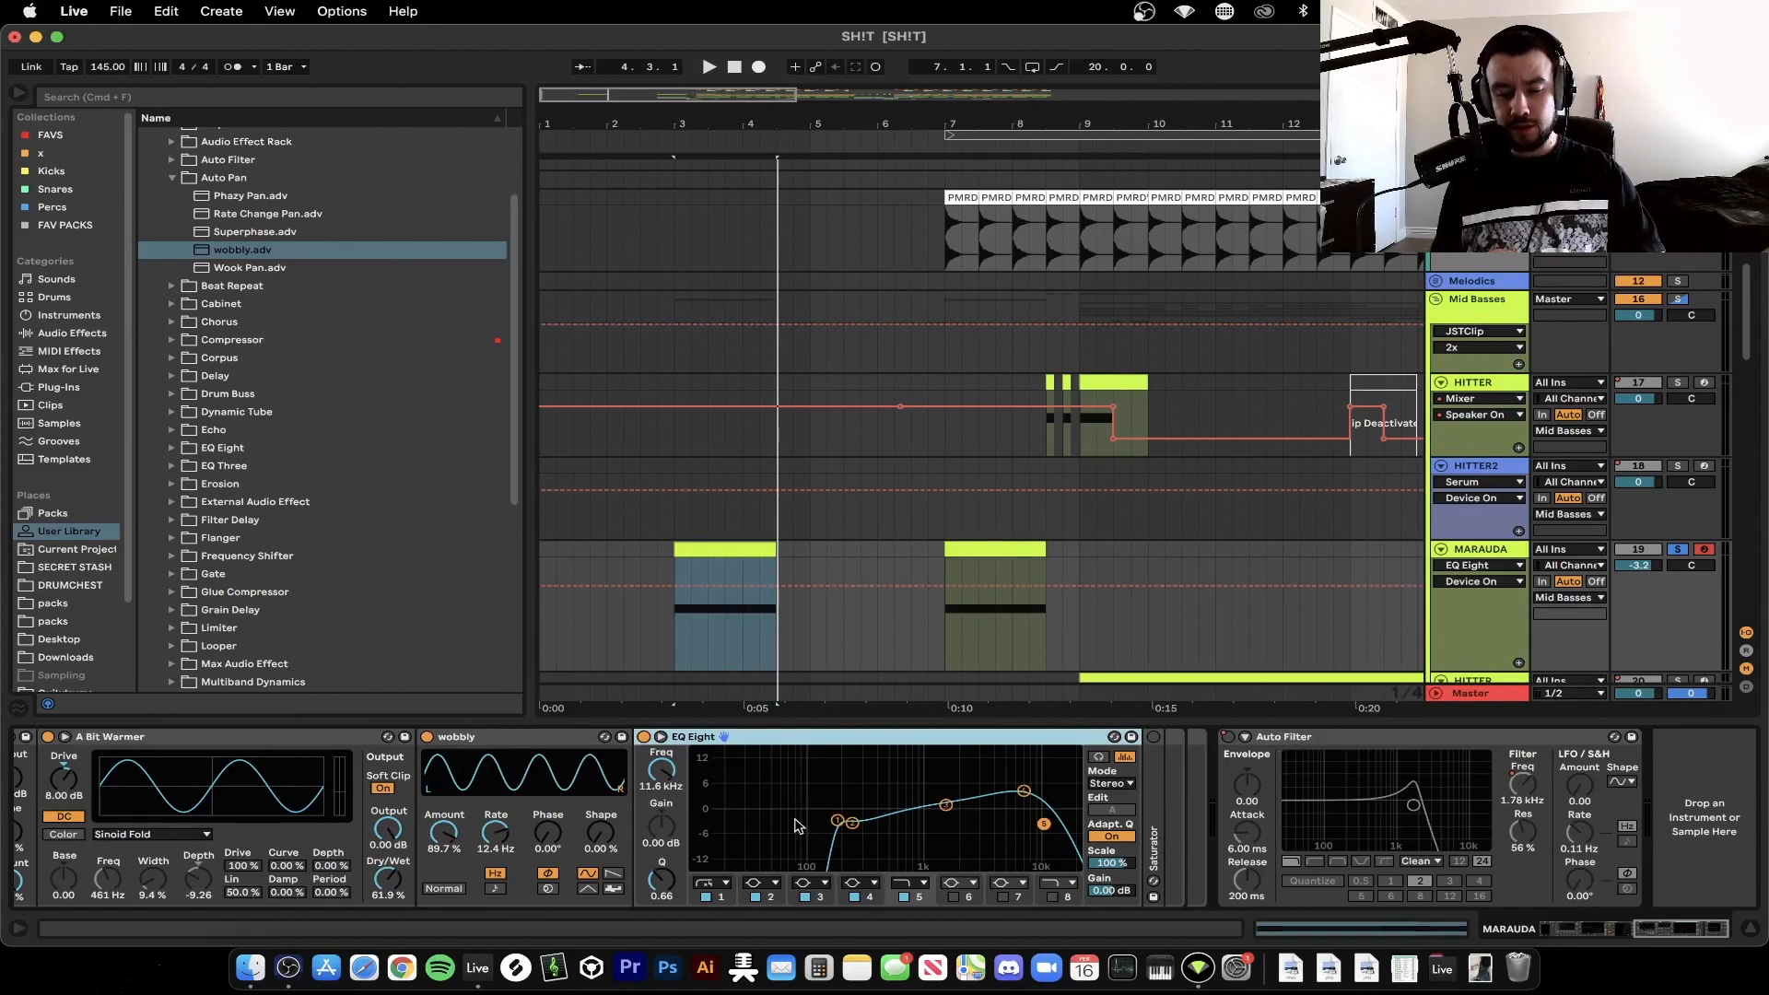
{"action": "left_click", "coordinate": [1024, 795]}
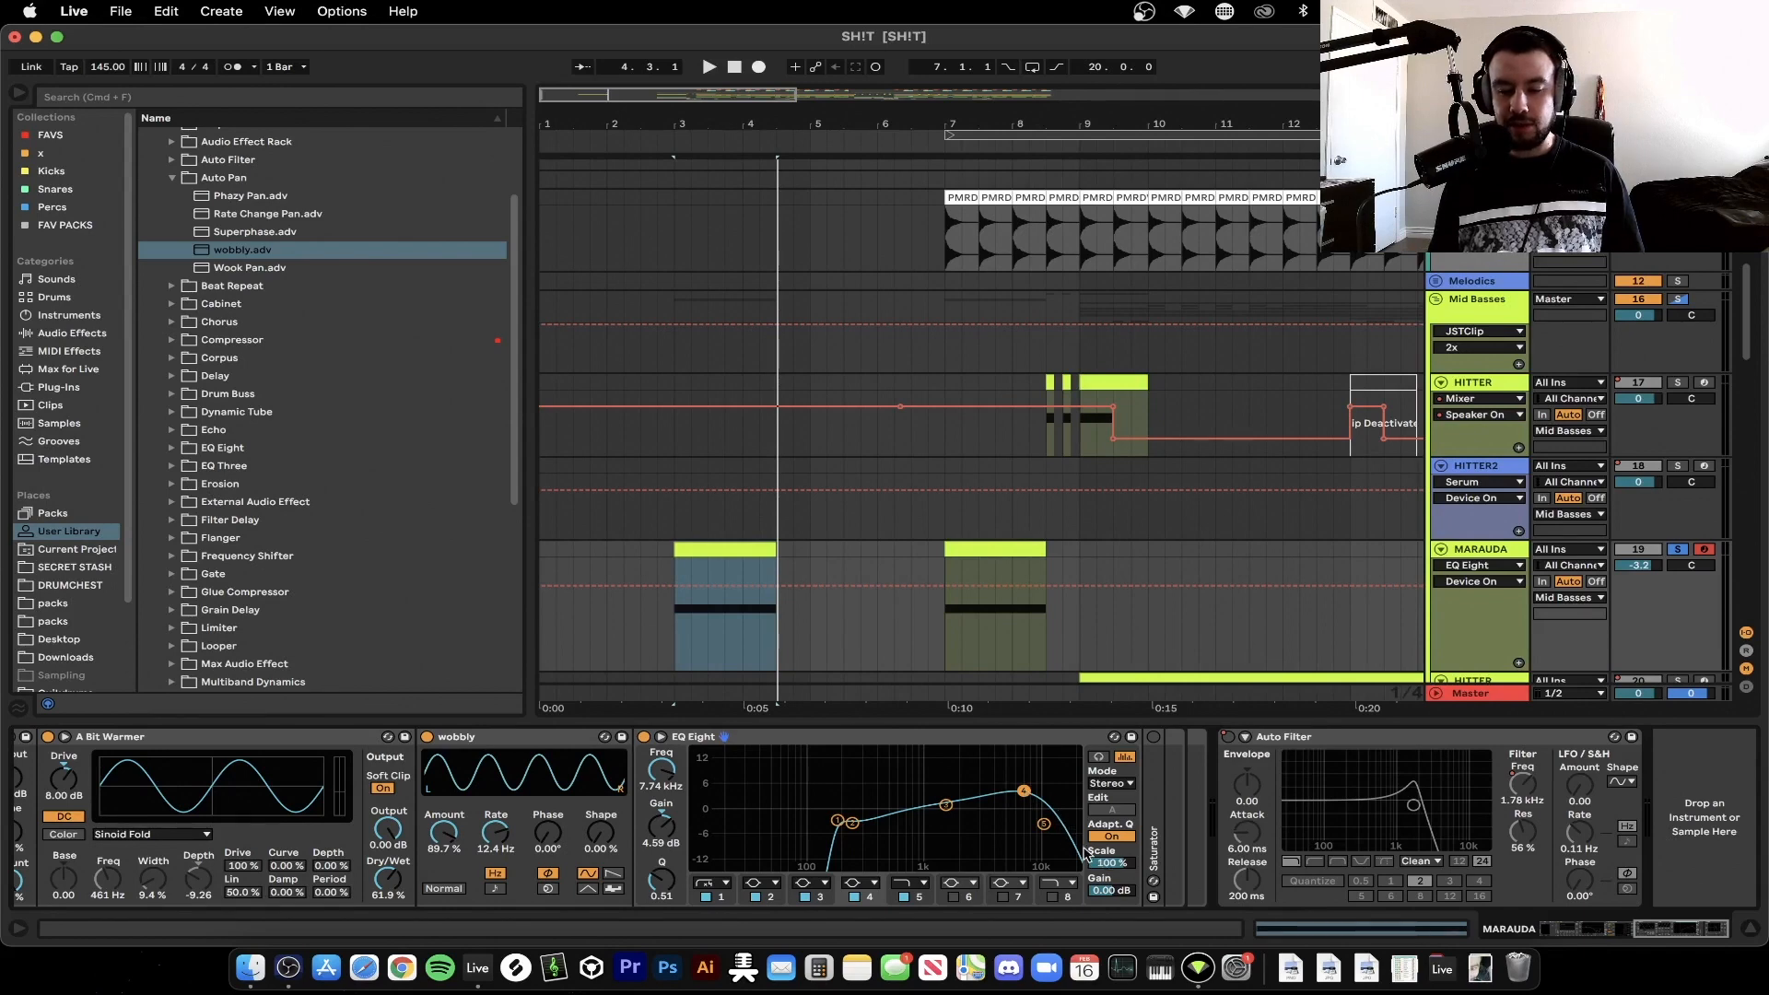
{"action": "key", "text": "space"}
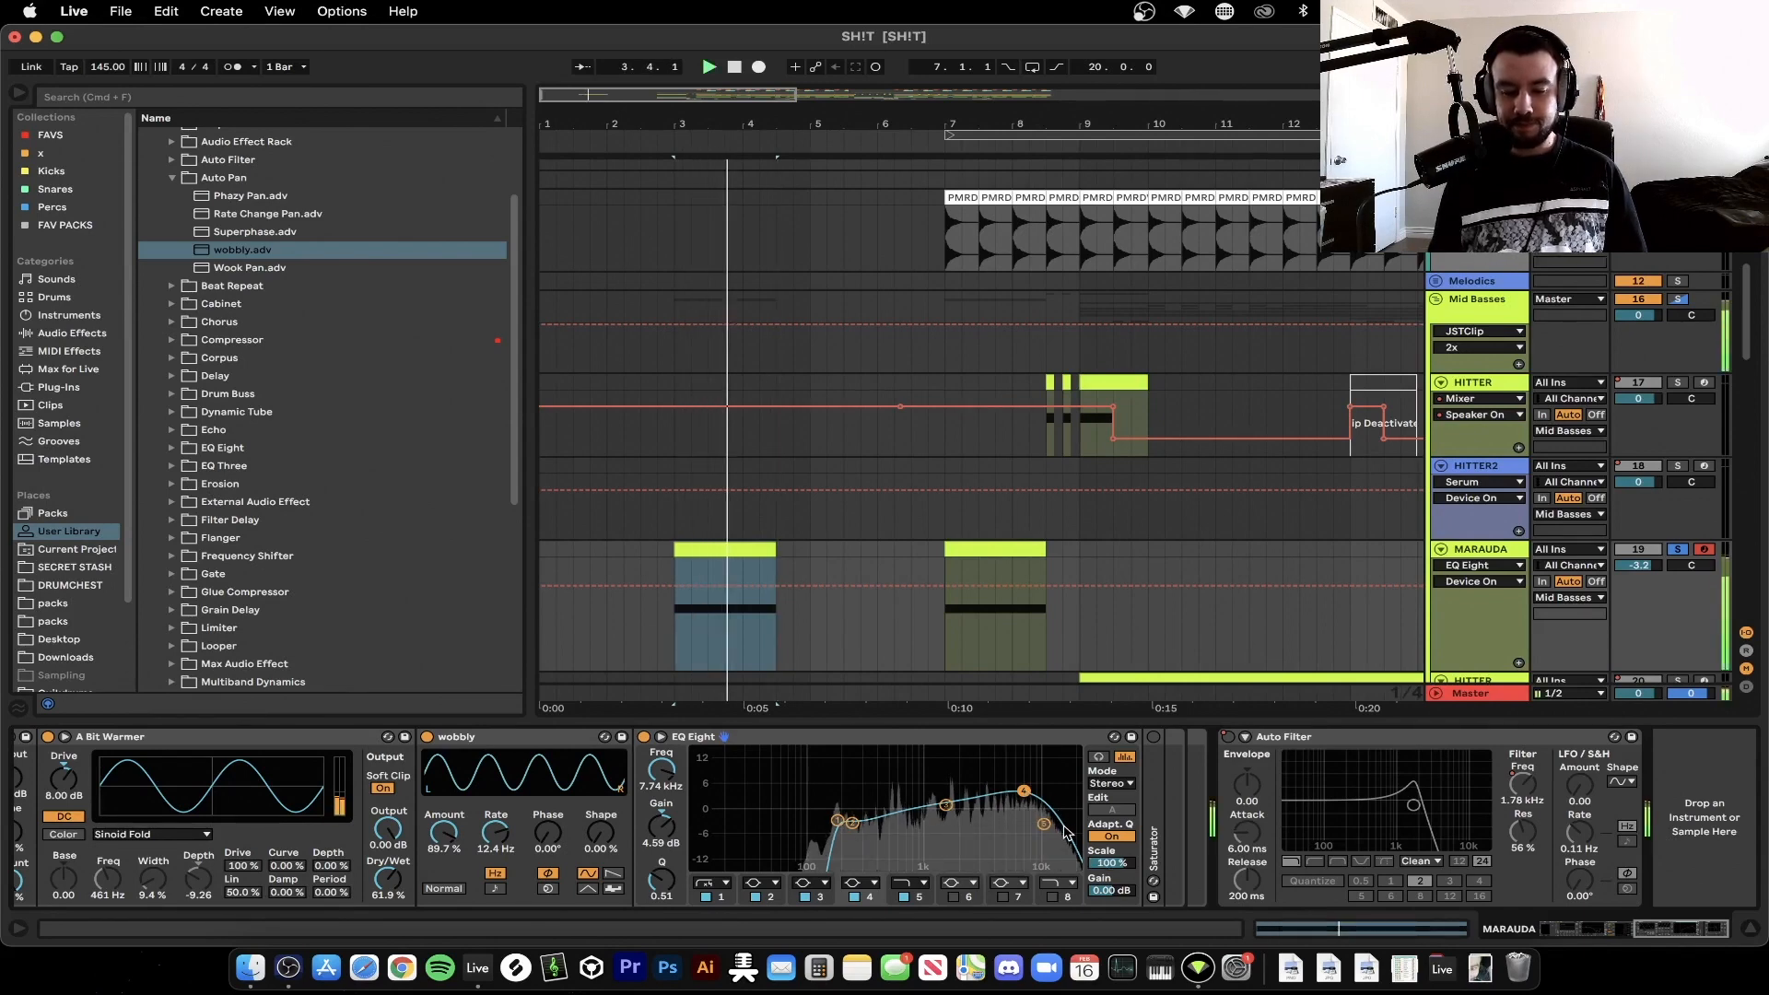
{"action": "key", "text": "space"}
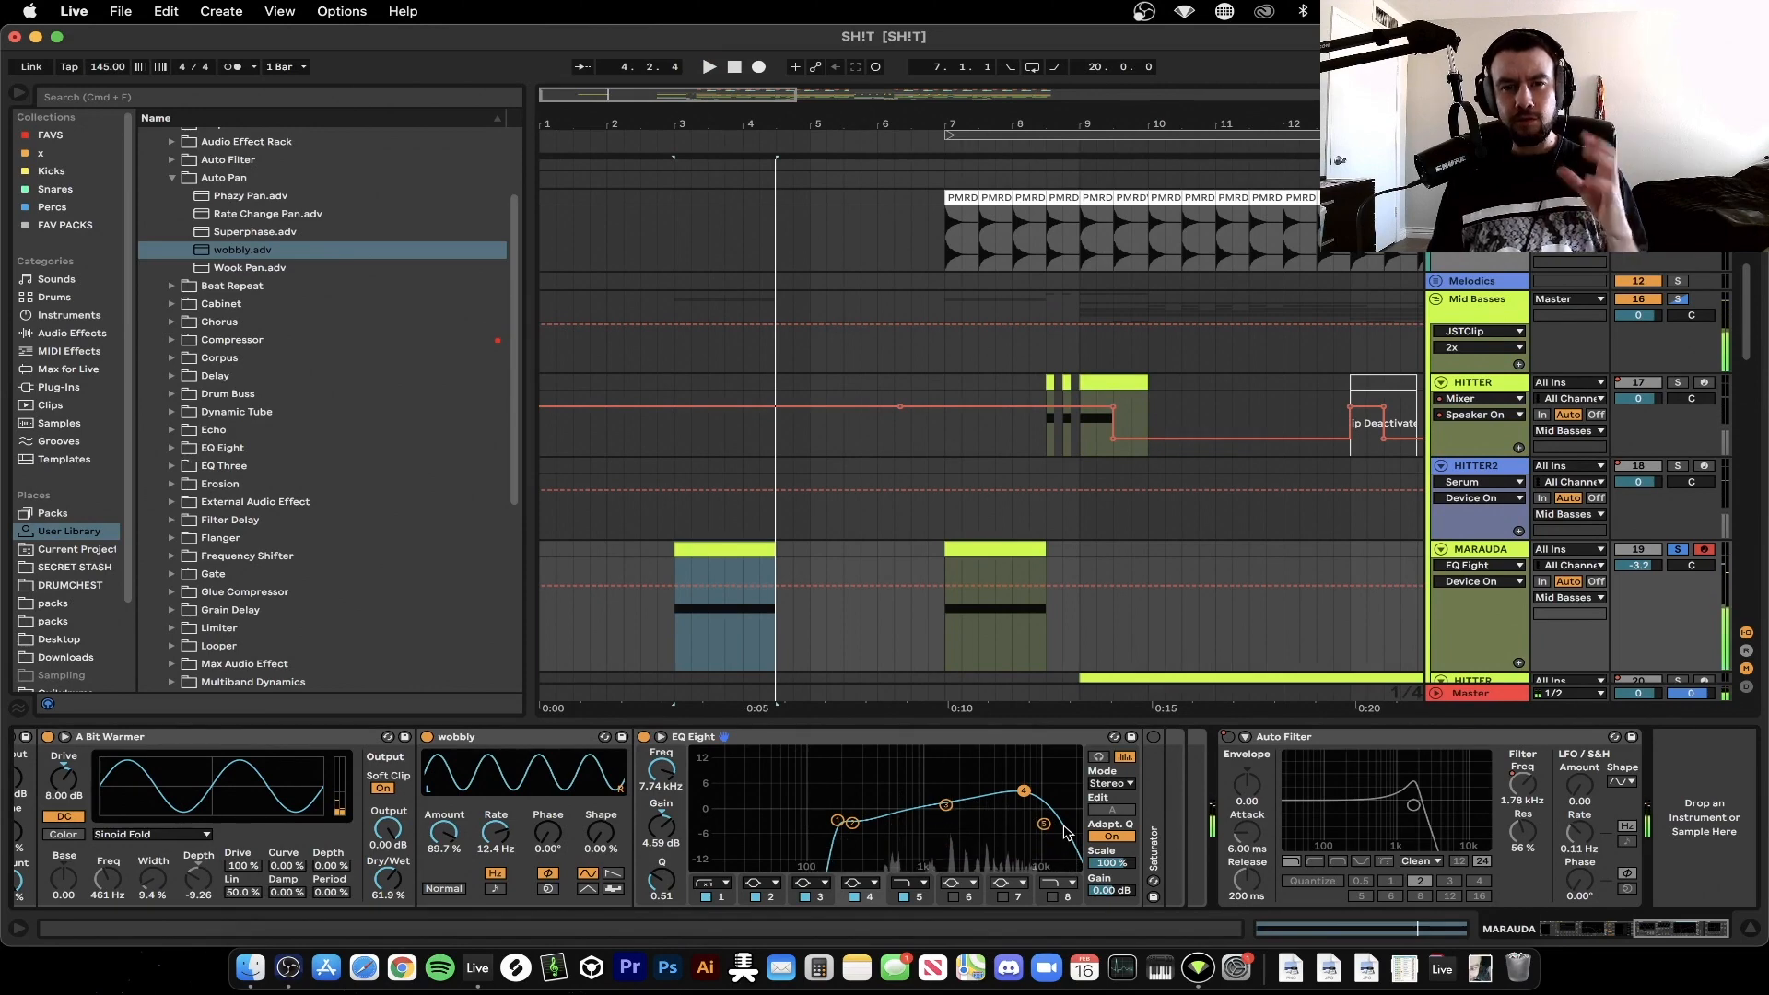
Unfold and switch on the Analog Clip Saturator after the EQ Eight, and compare the MARAUDA clip without and with it
{"action": "key", "text": "space"}
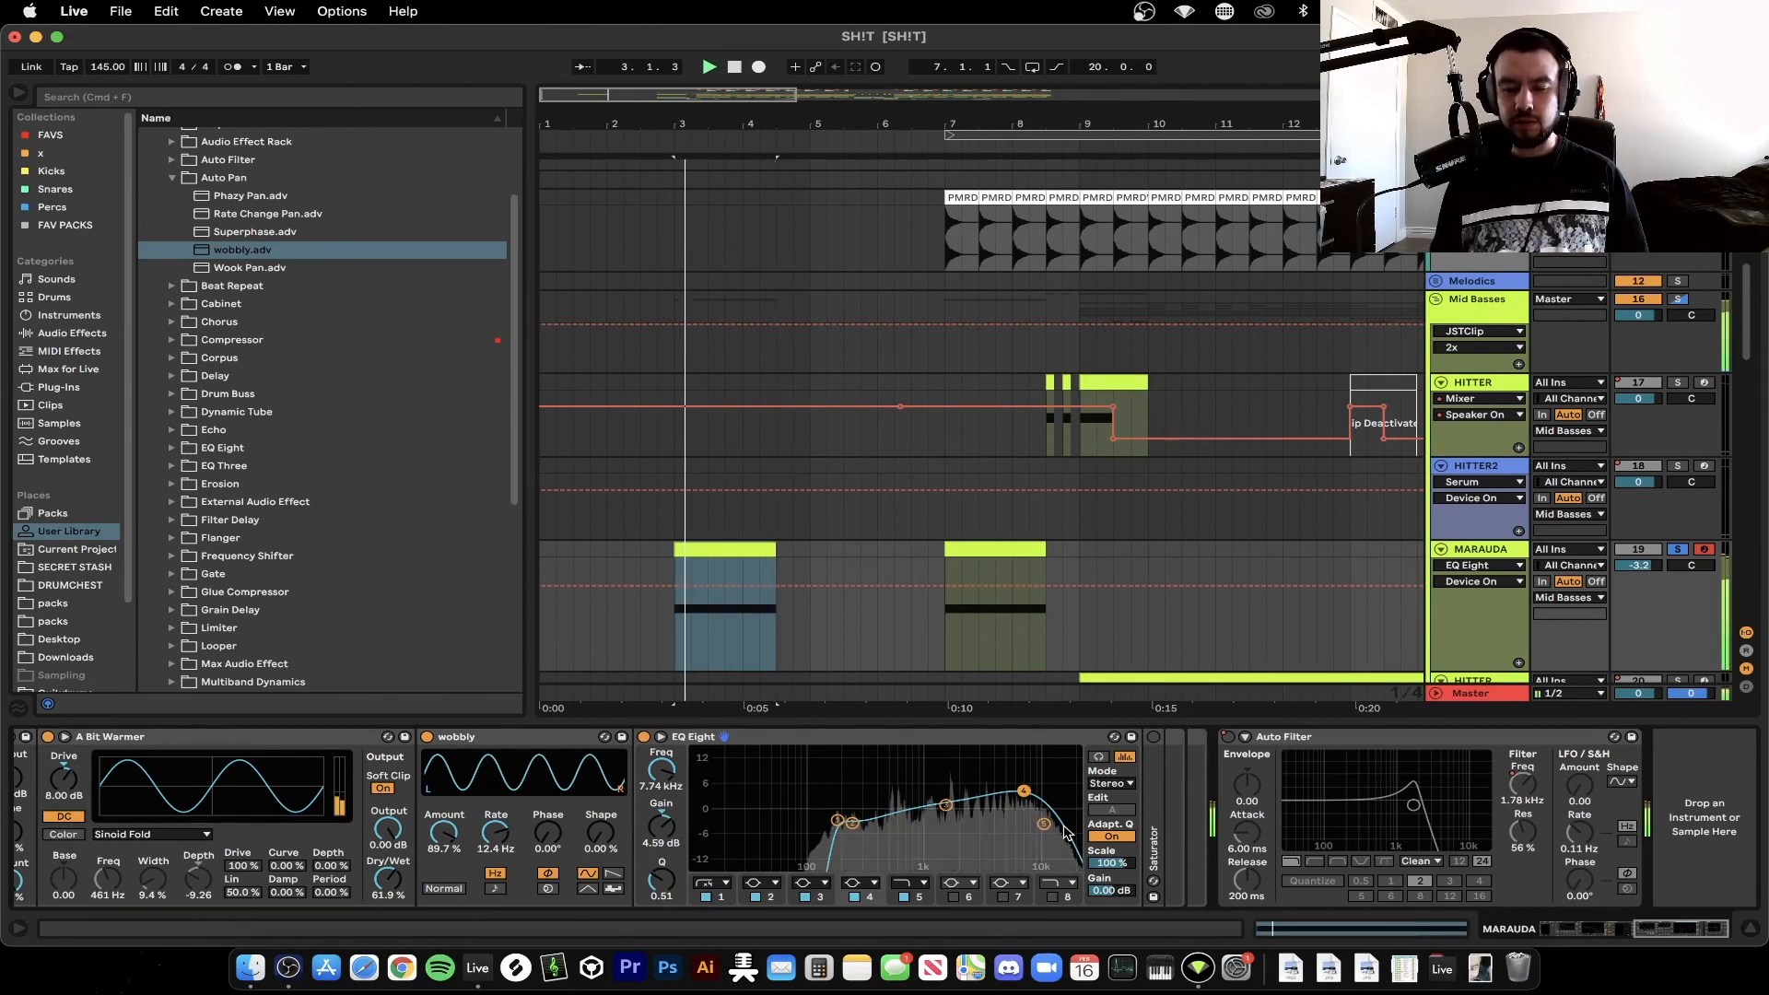
{"action": "key", "text": "space"}
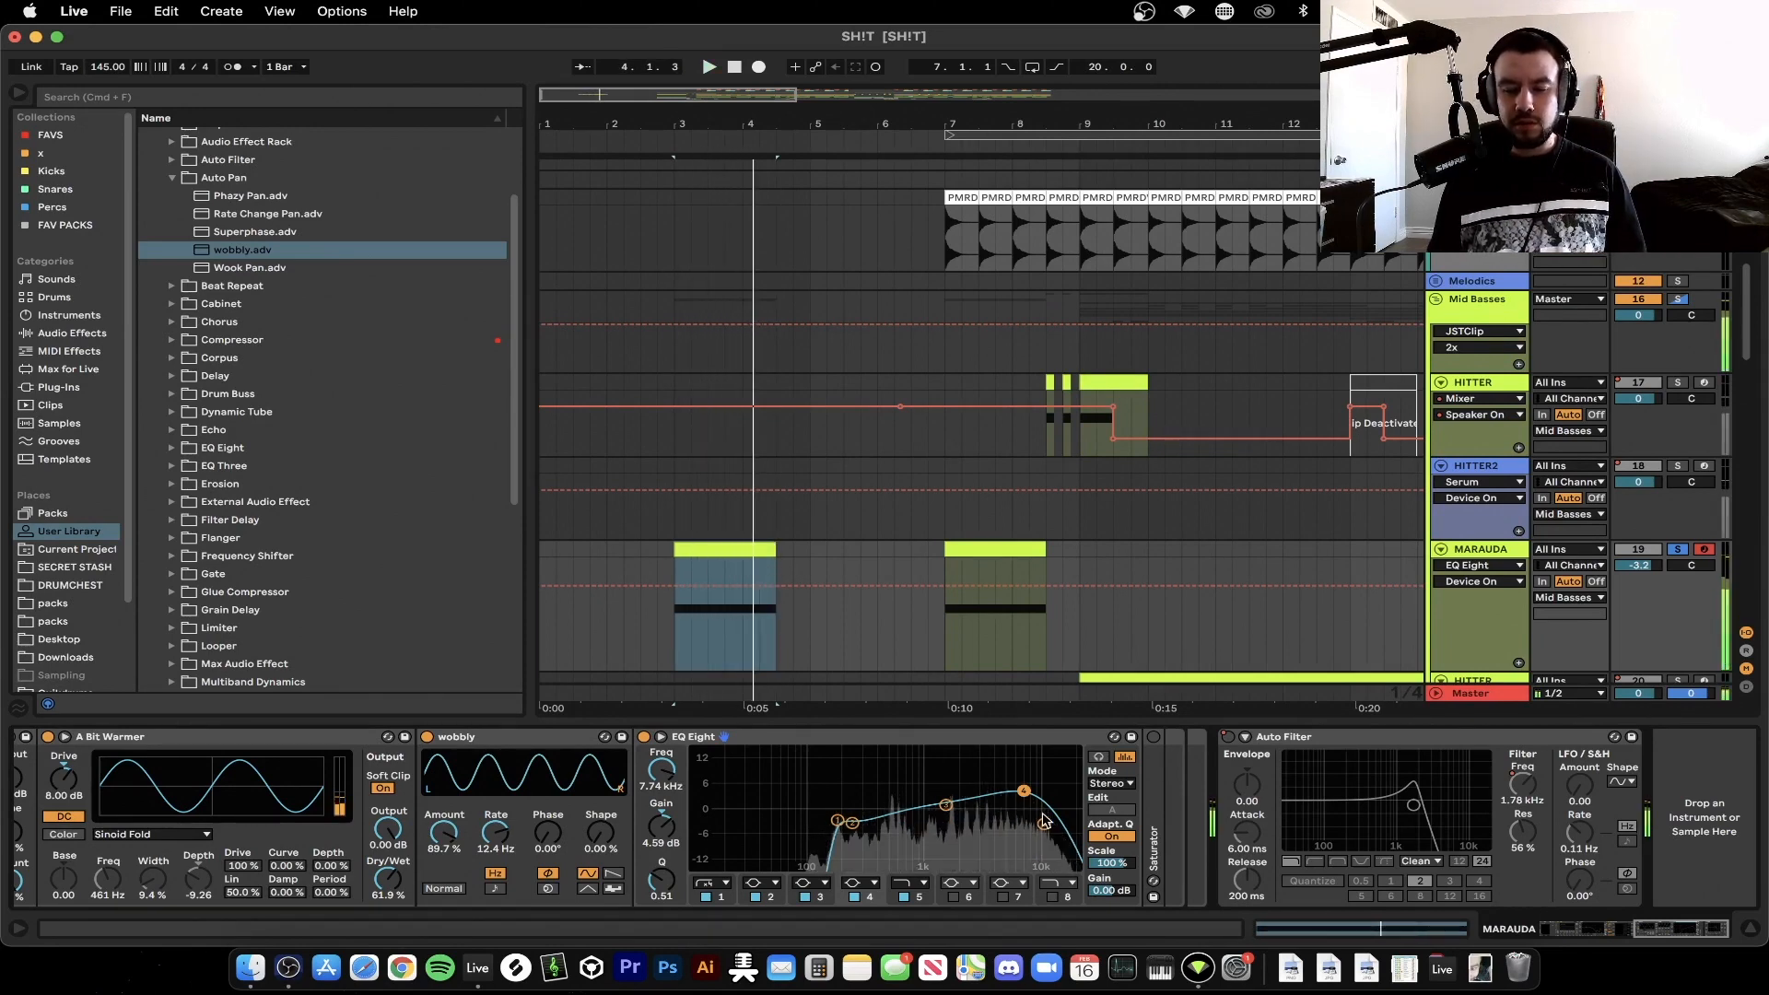
{"action": "left_click", "coordinate": [1152, 737]}
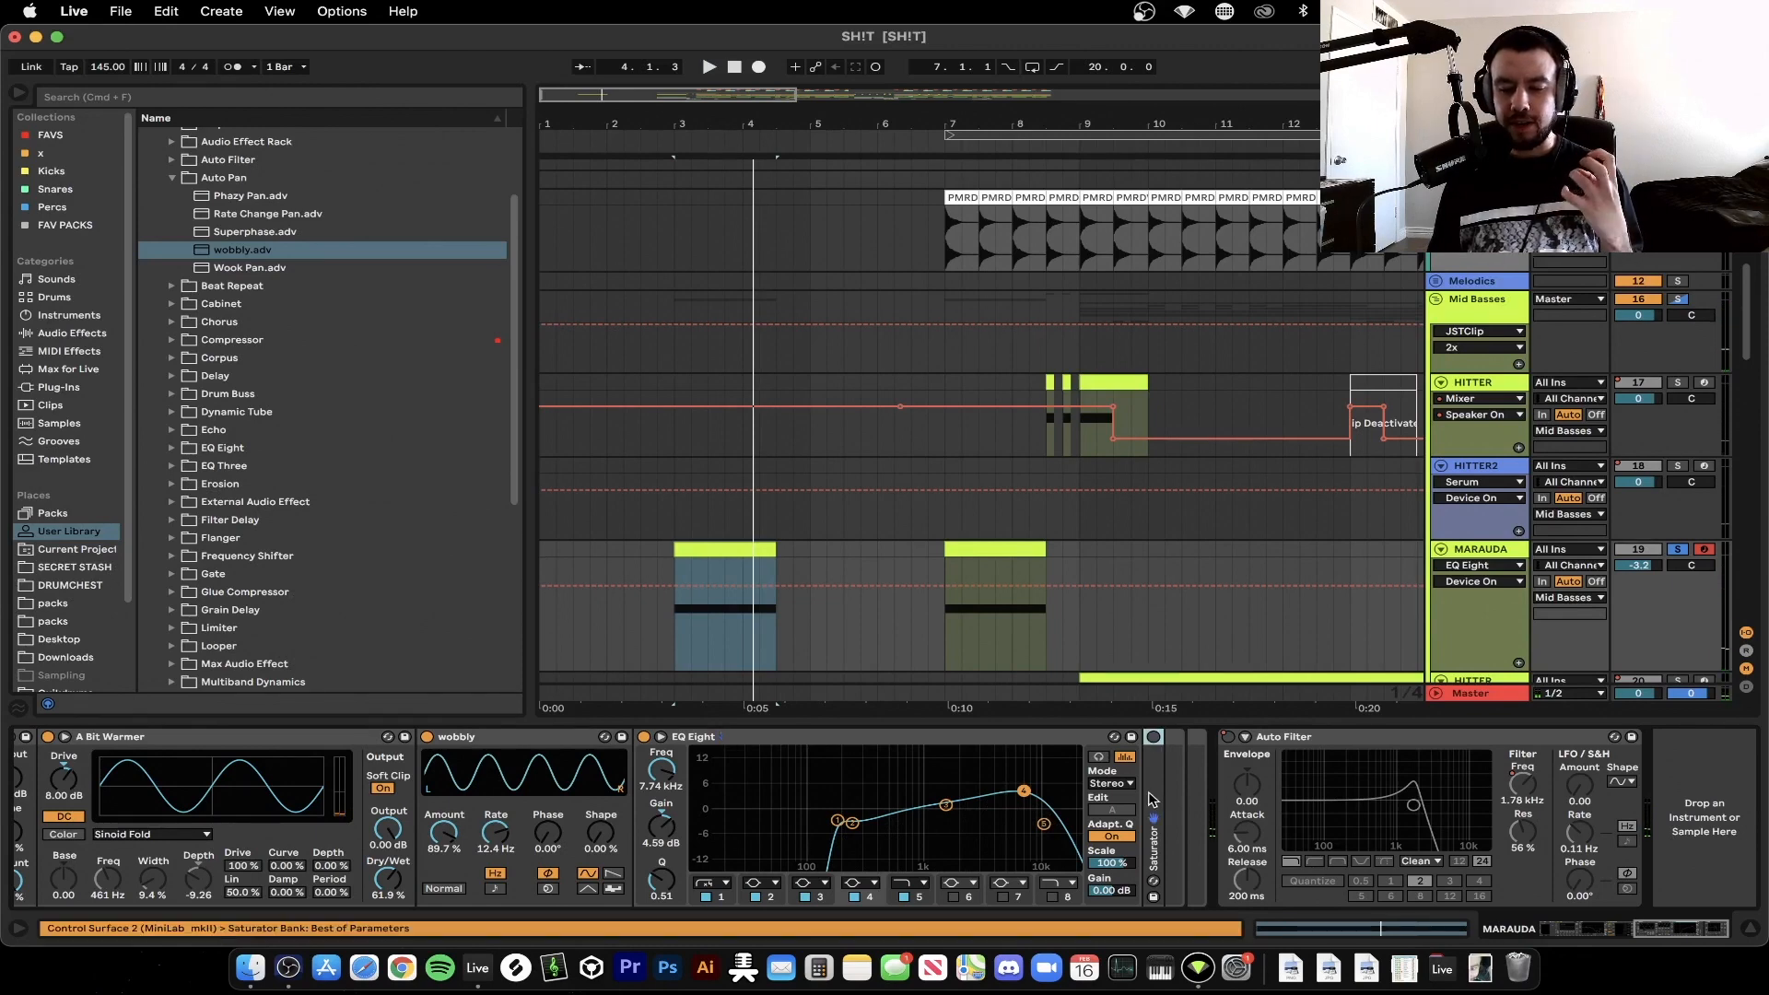
{"action": "left_click", "coordinate": [1152, 737]}
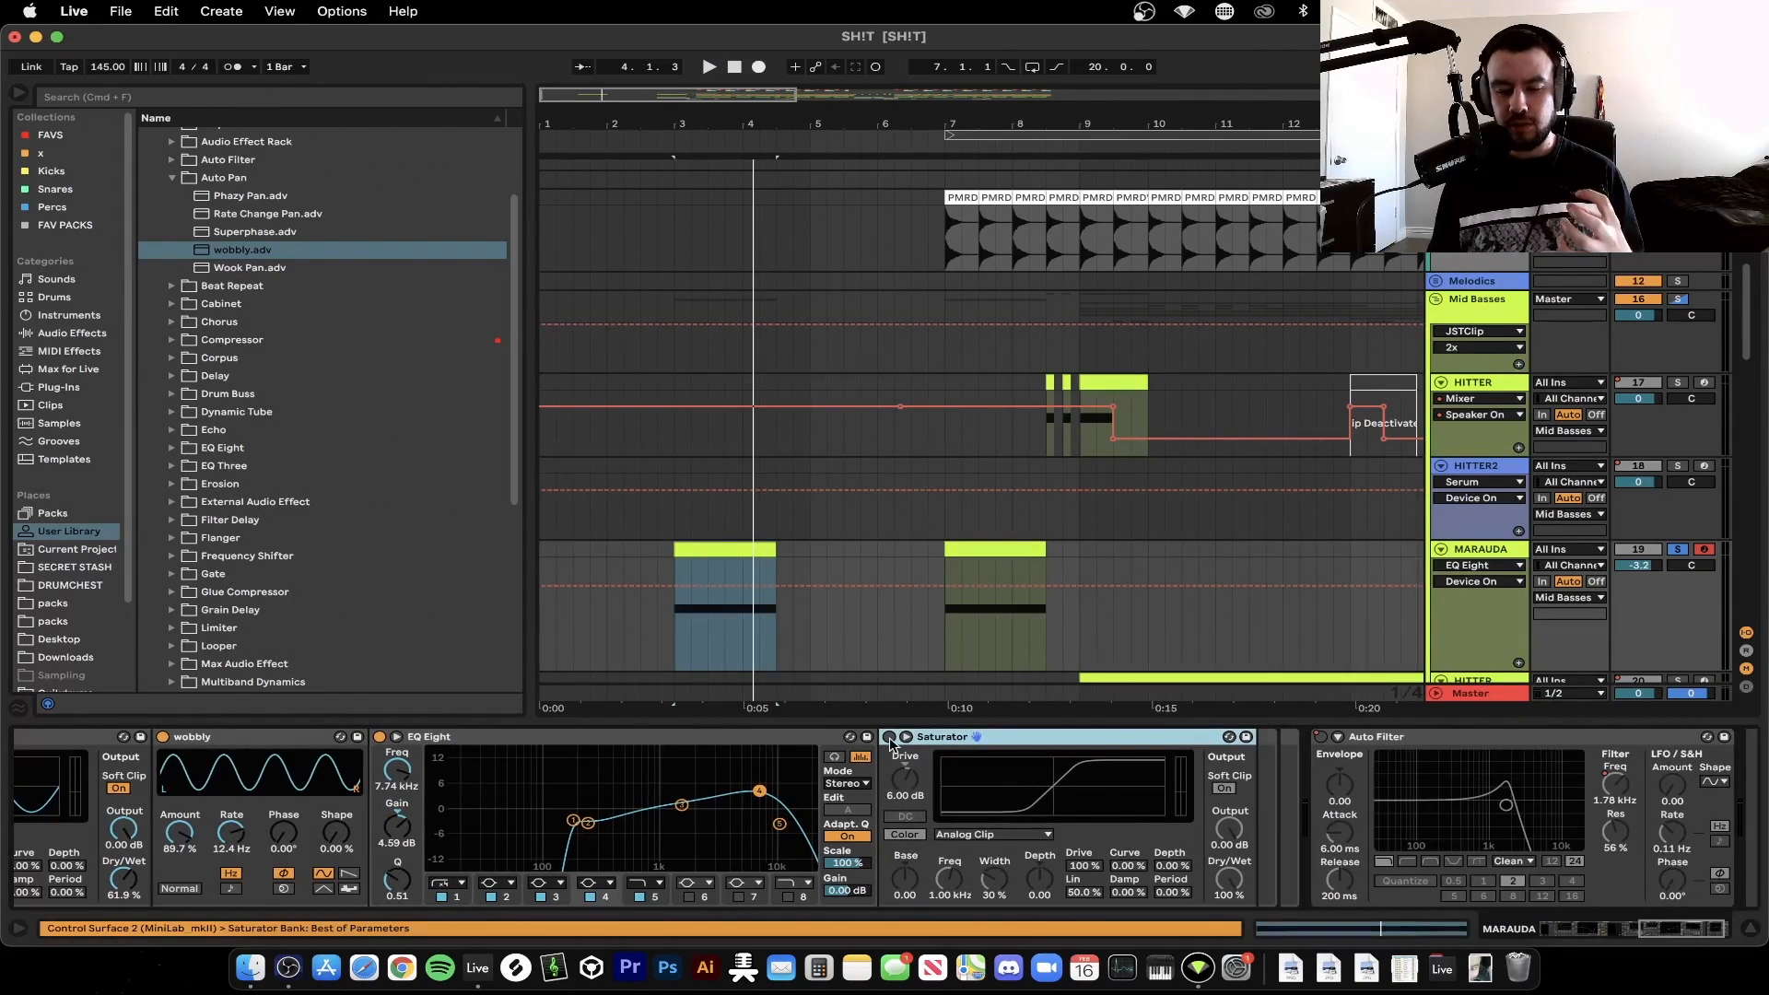
{"action": "left_click", "coordinate": [890, 742]}
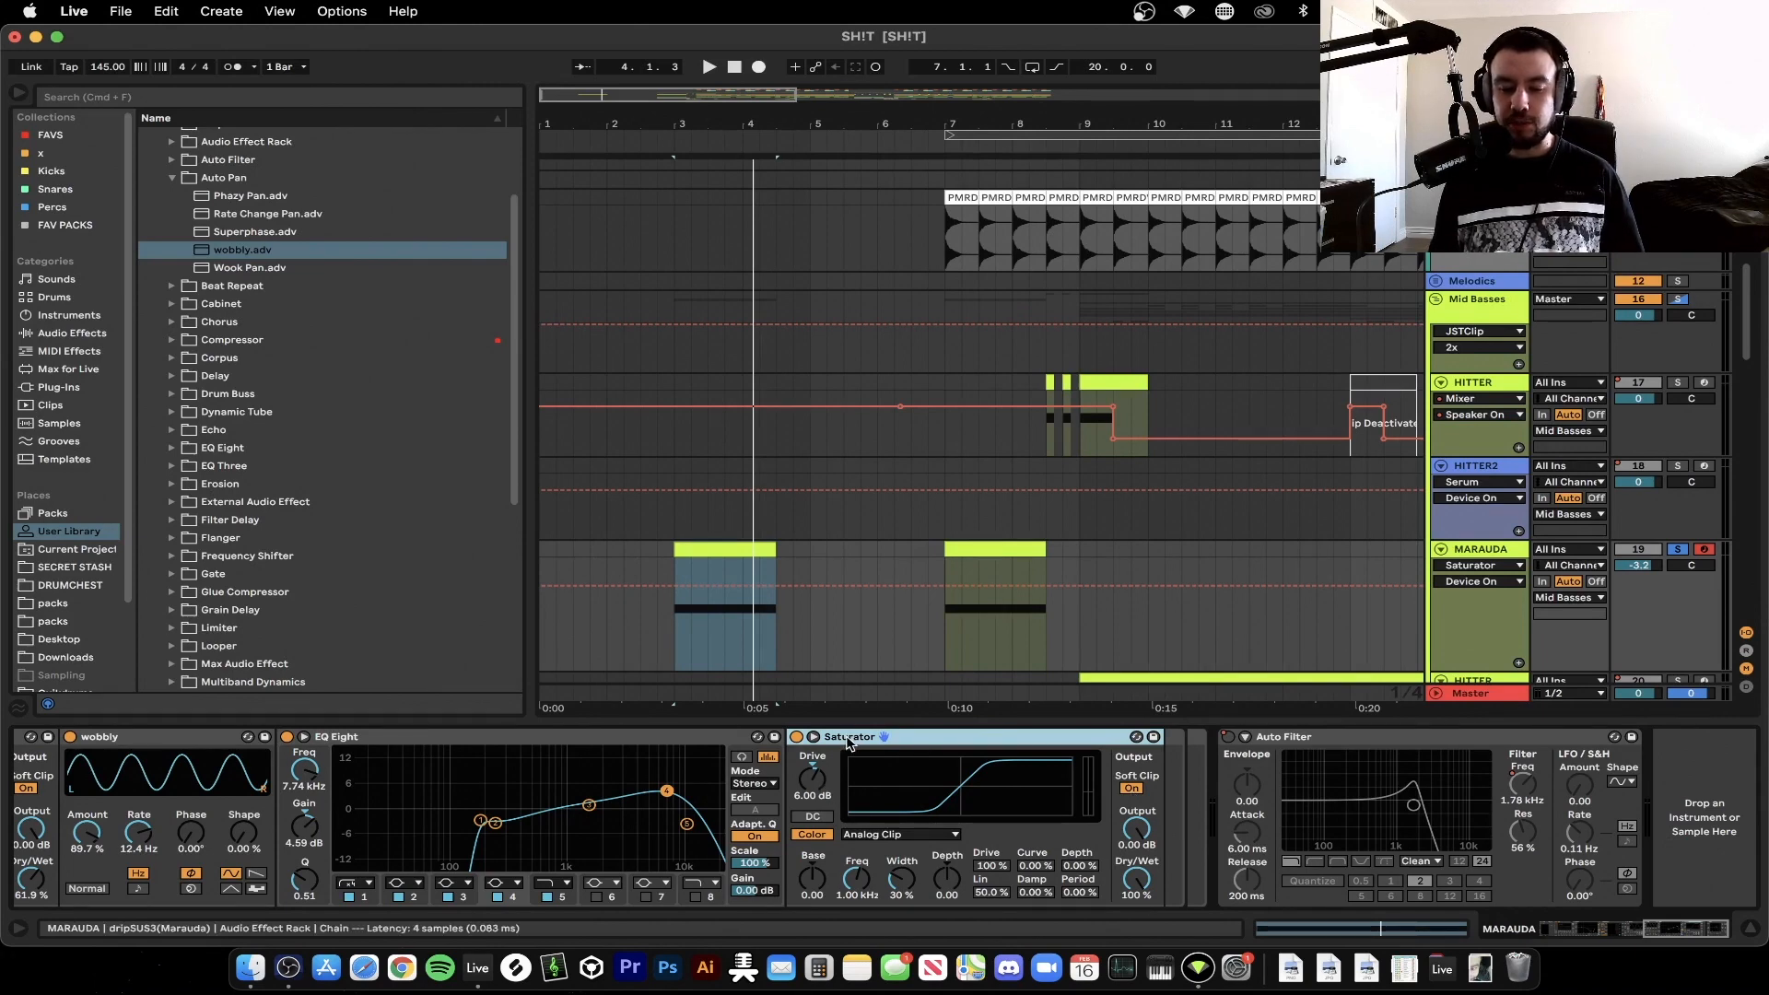
{"action": "key", "text": "space"}
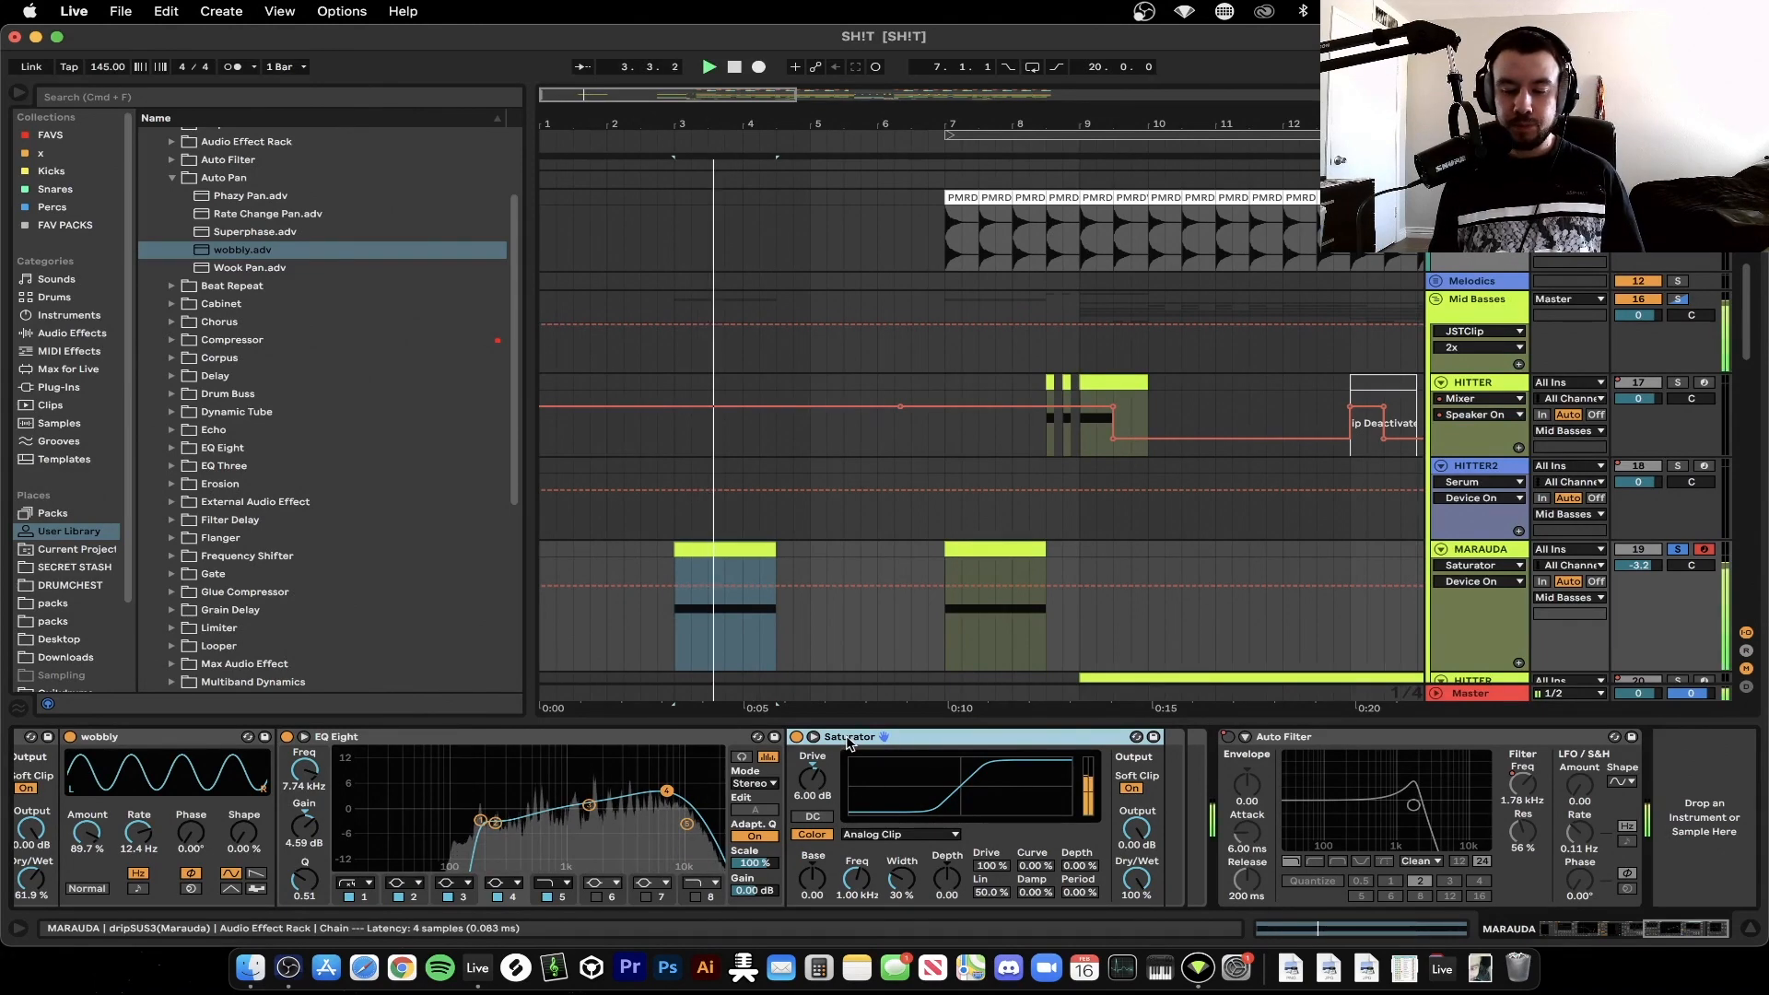
{"action": "key", "text": "space"}
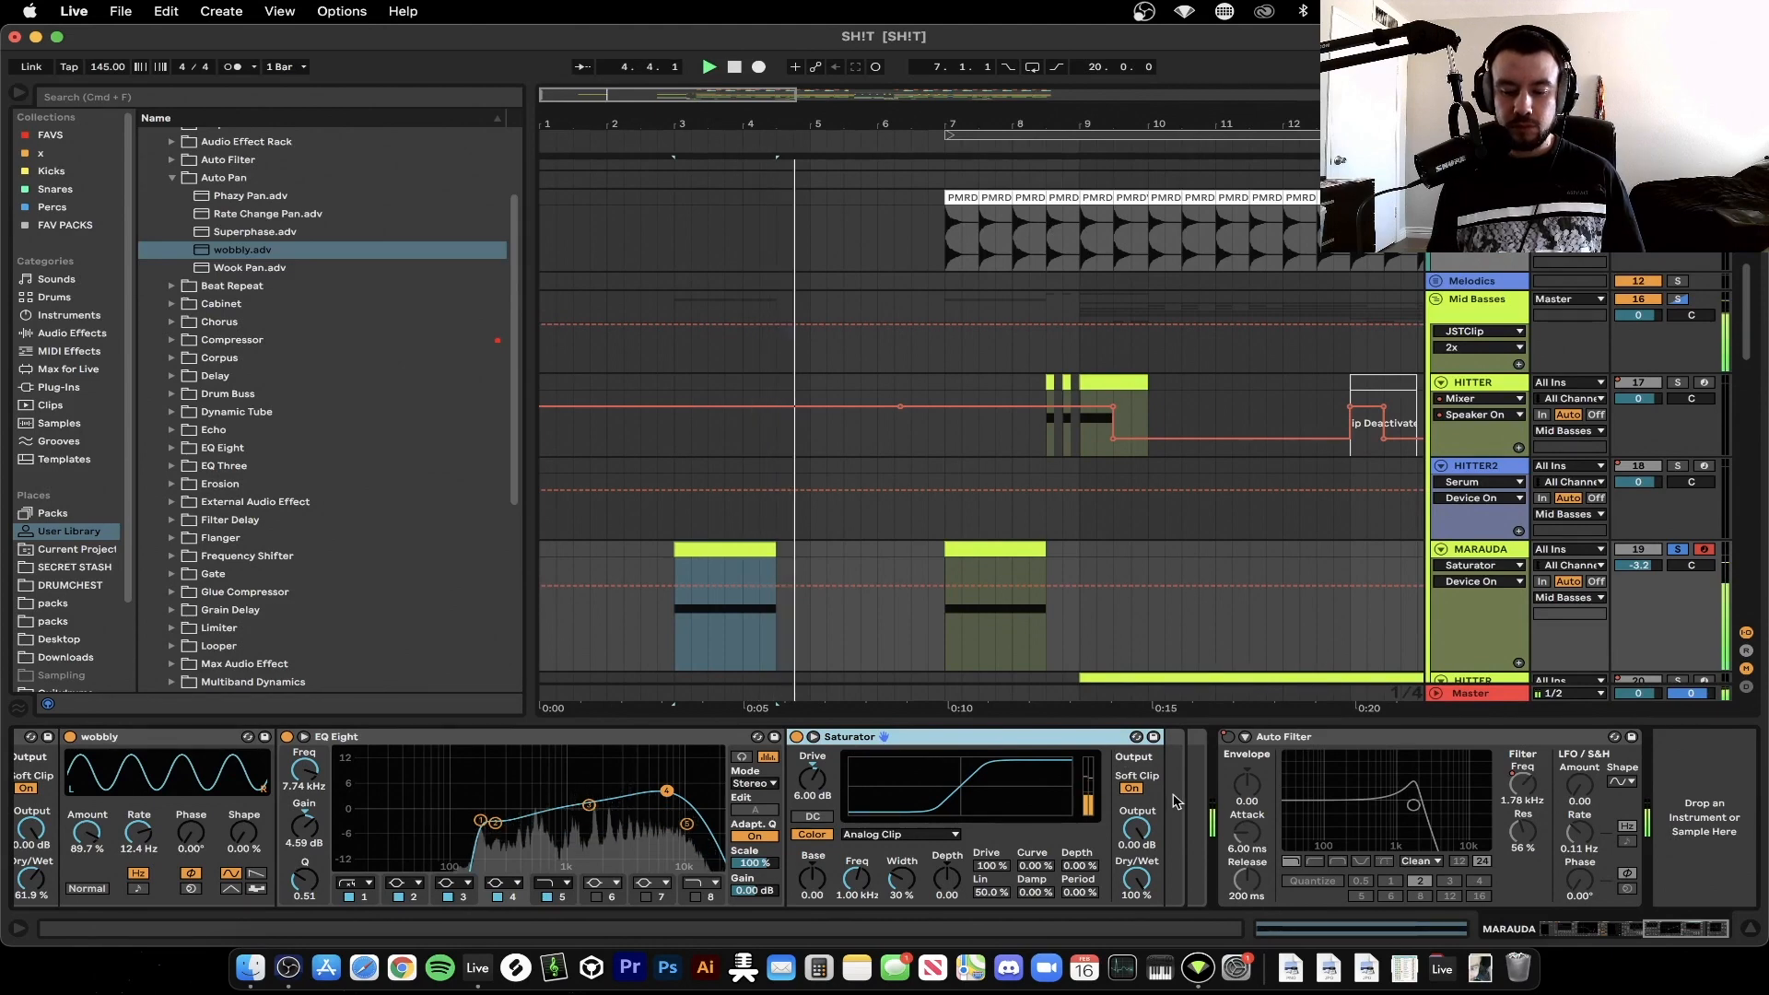
{"action": "key", "text": "space"}
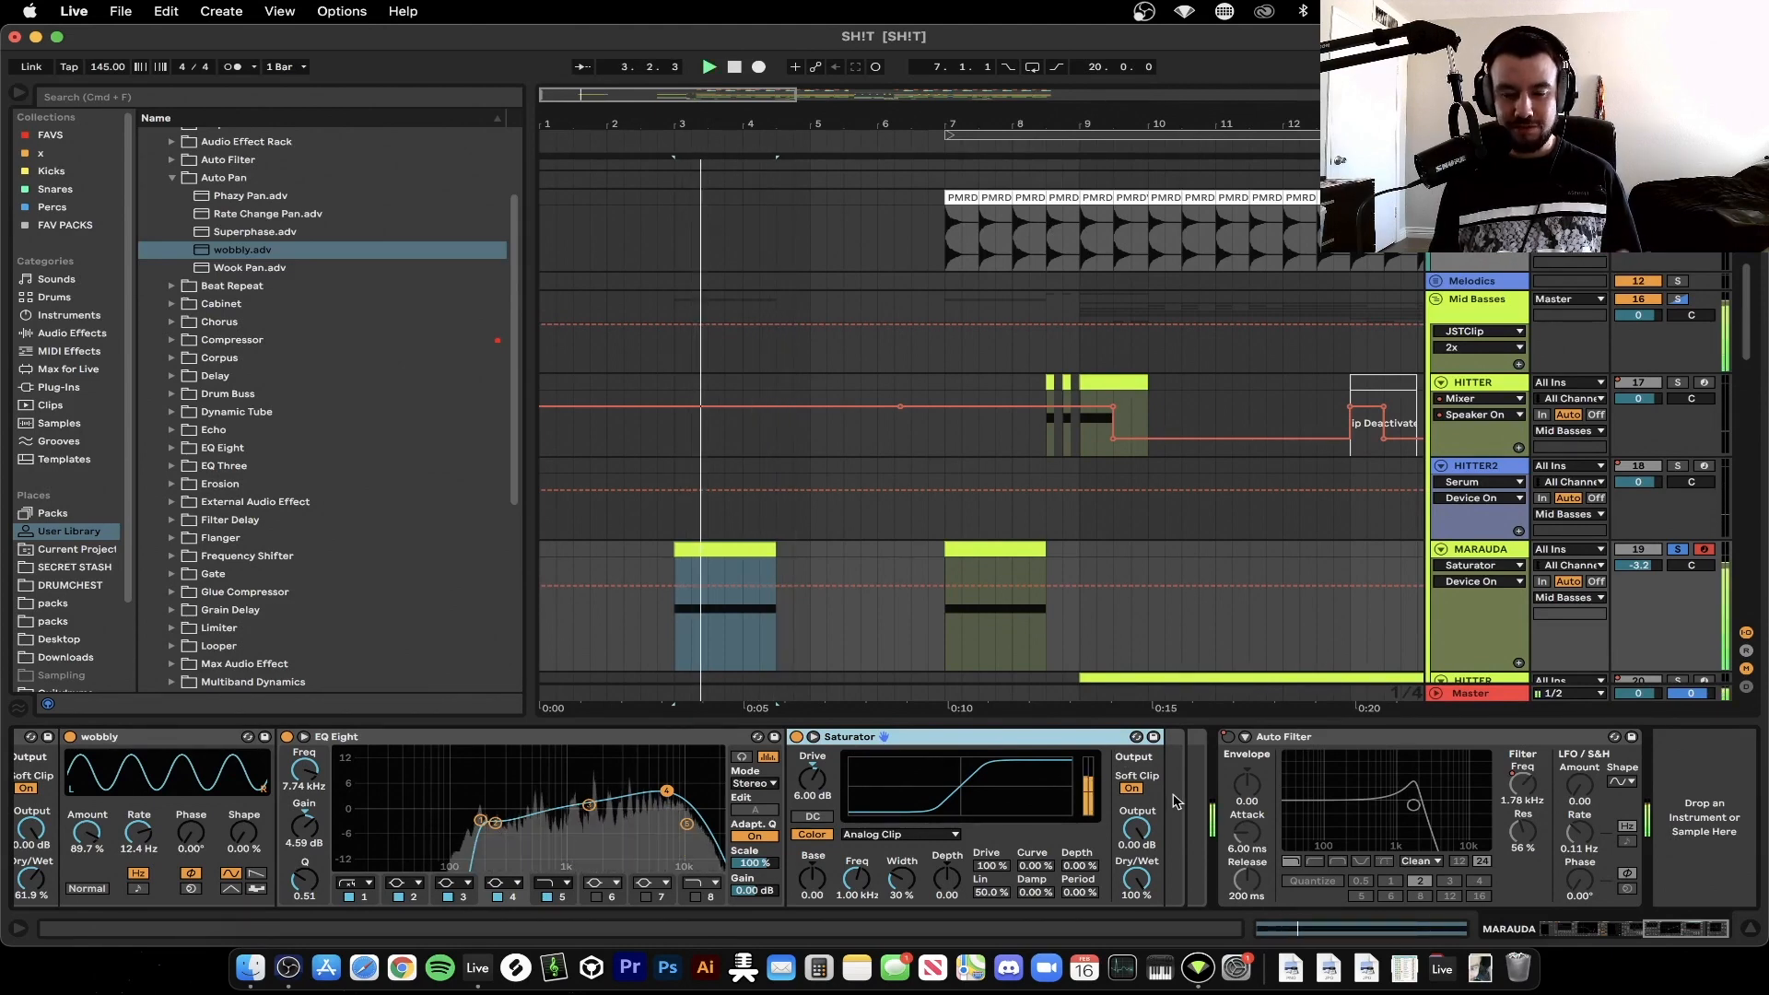
{"action": "key", "text": "space"}
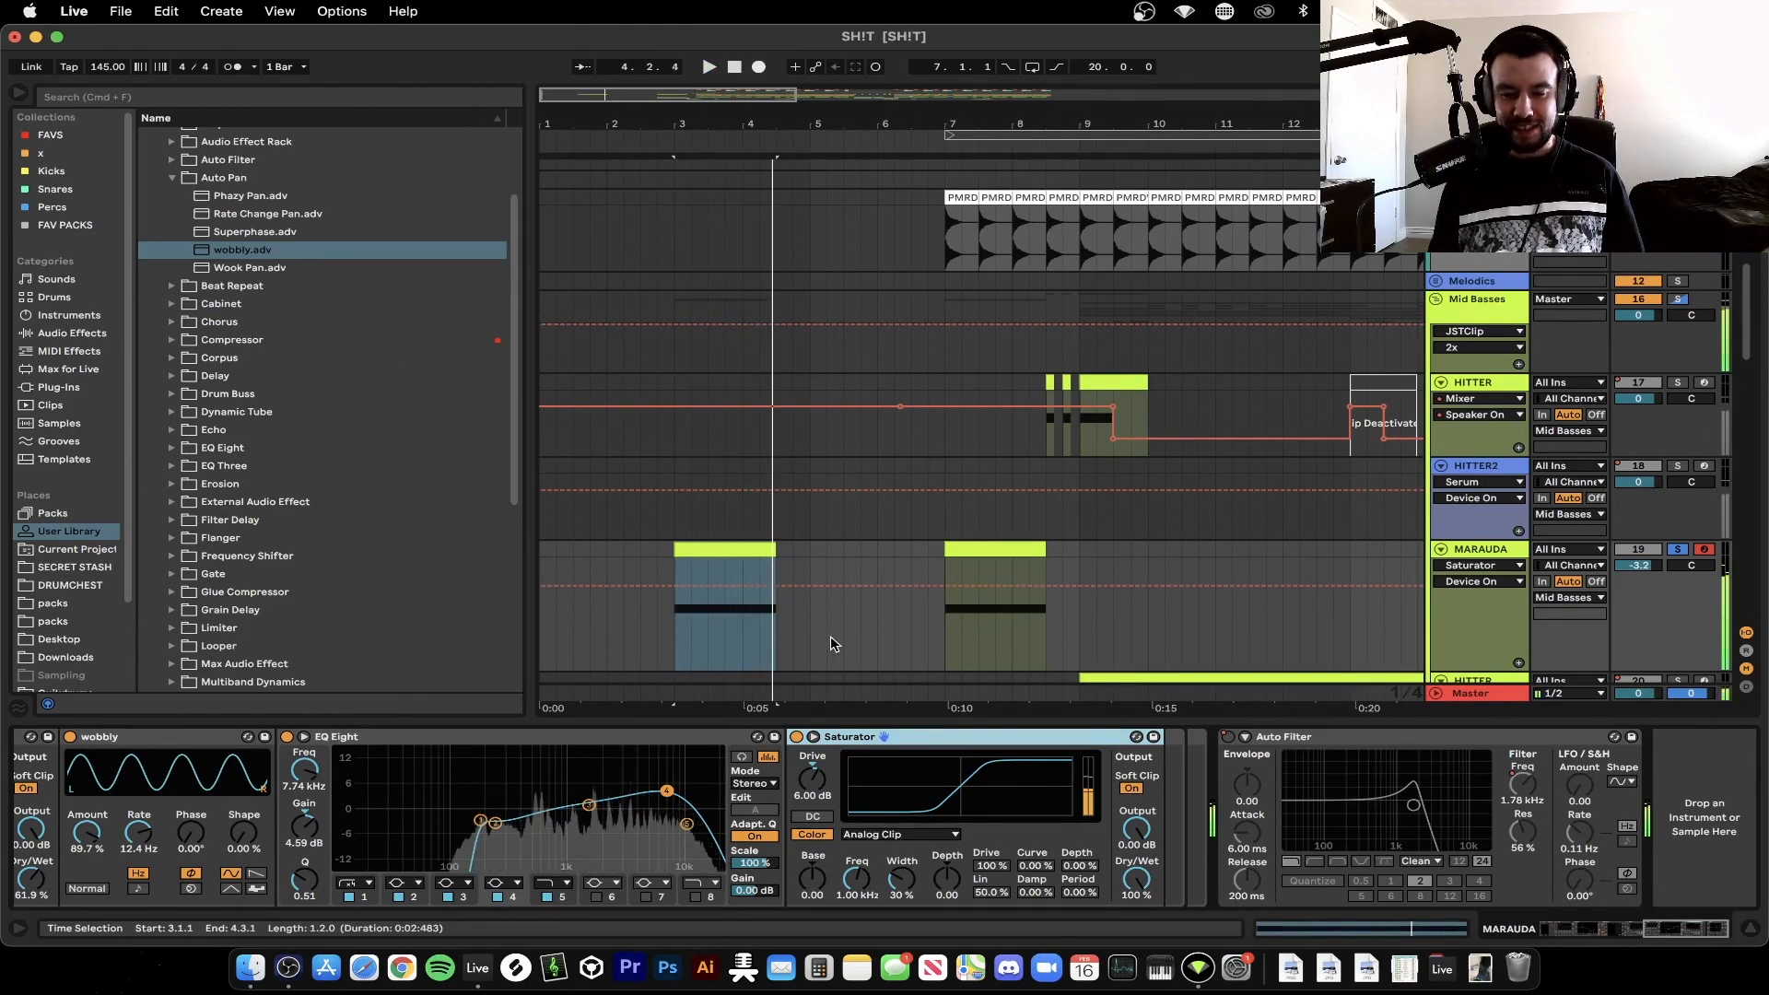
{"action": "key", "text": "minus"}
{"action": "key", "text": "Up"}
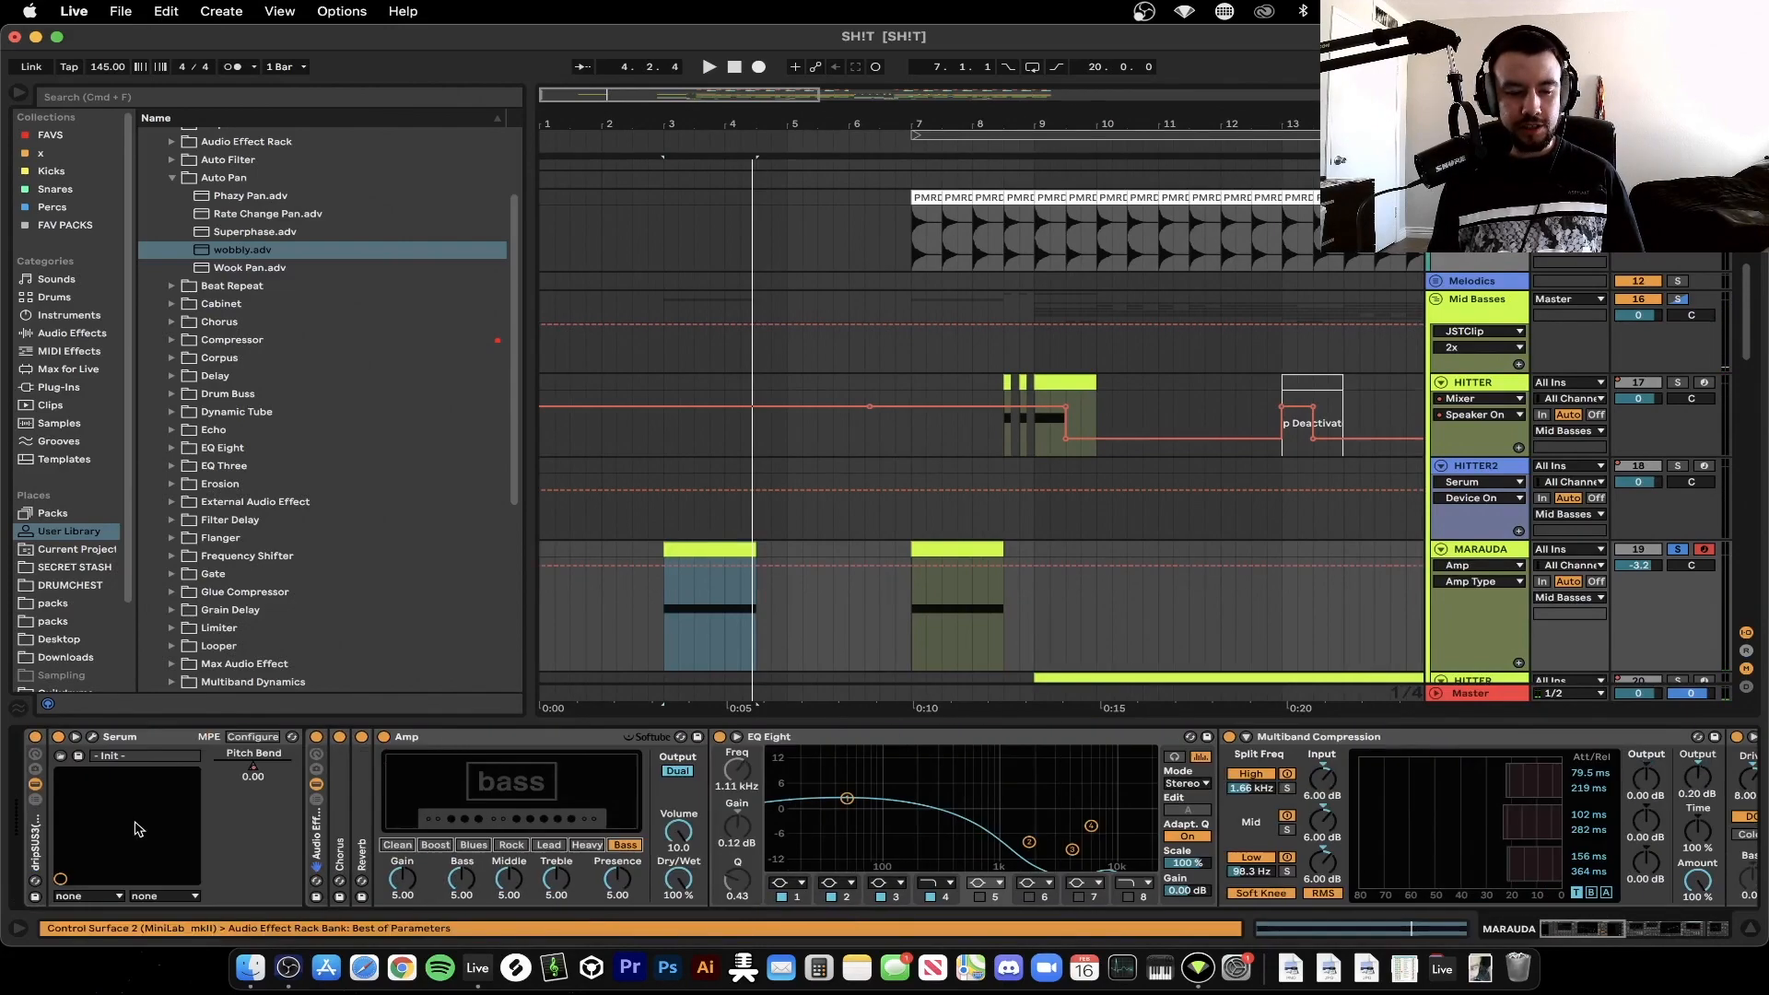
{"action": "key", "text": "super+z"}
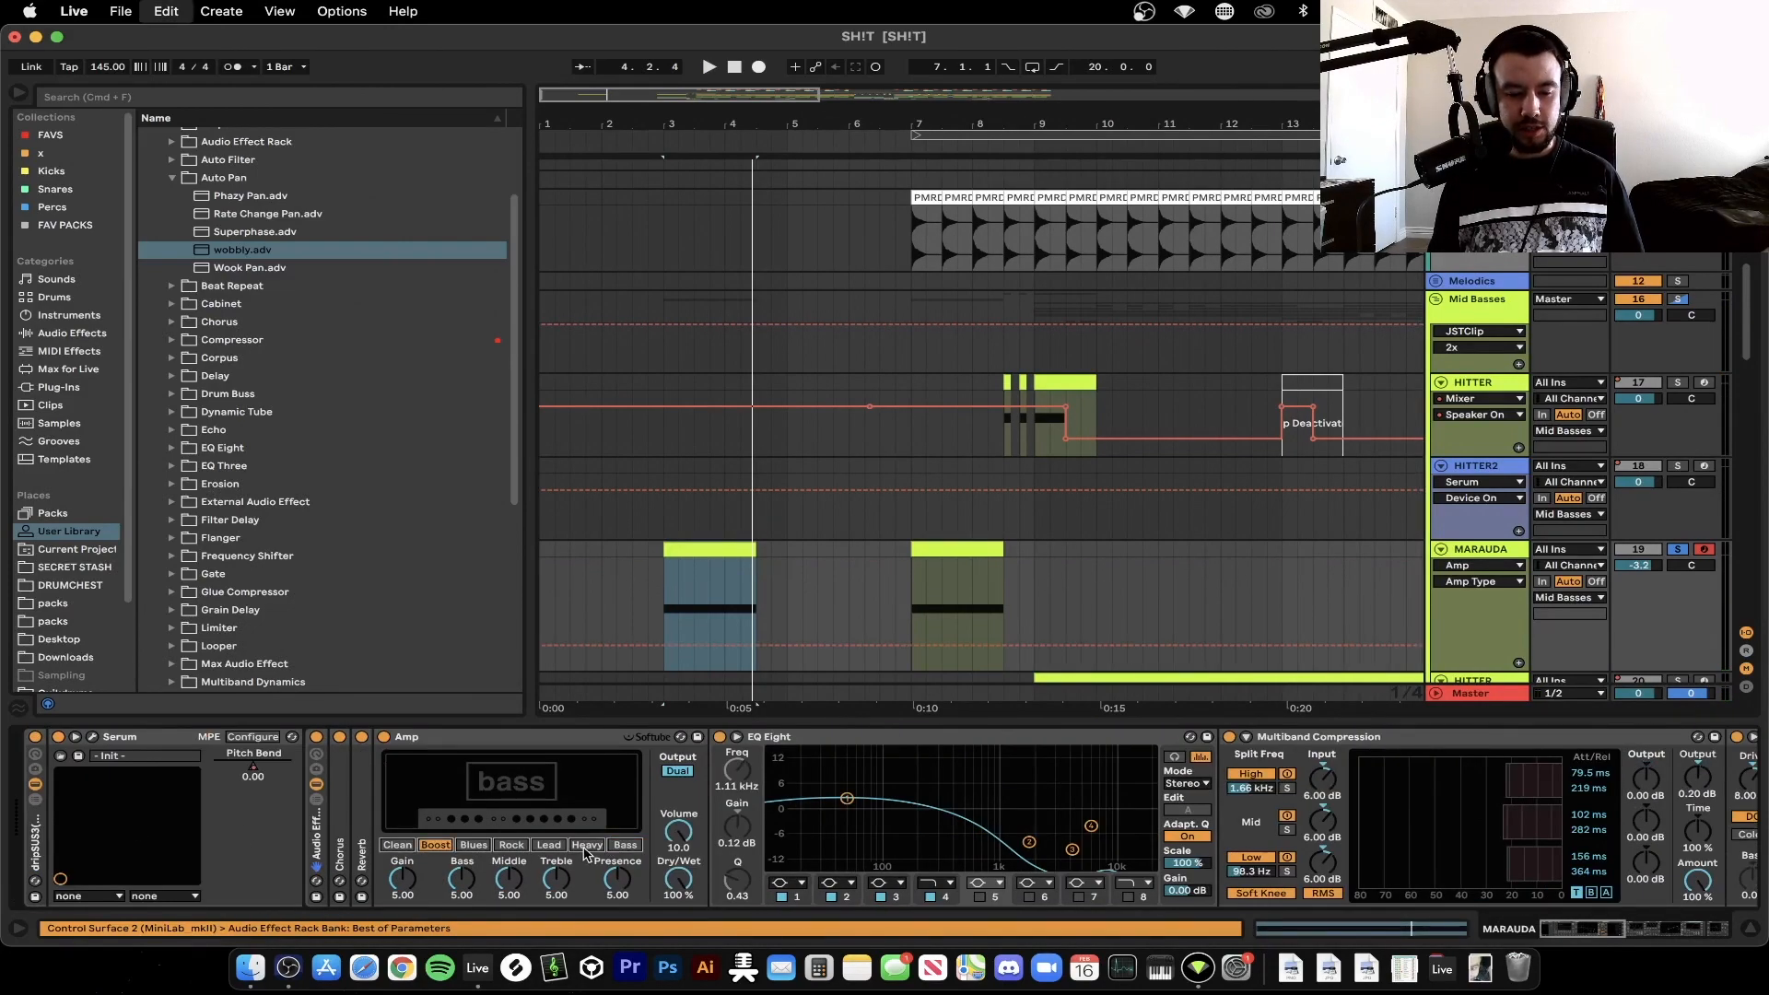
Check the pitch bend wheel settings in the Serum window and show the Pitch Bend automation on the MARAUDA track
{"action": "left_click", "coordinate": [92, 737]}
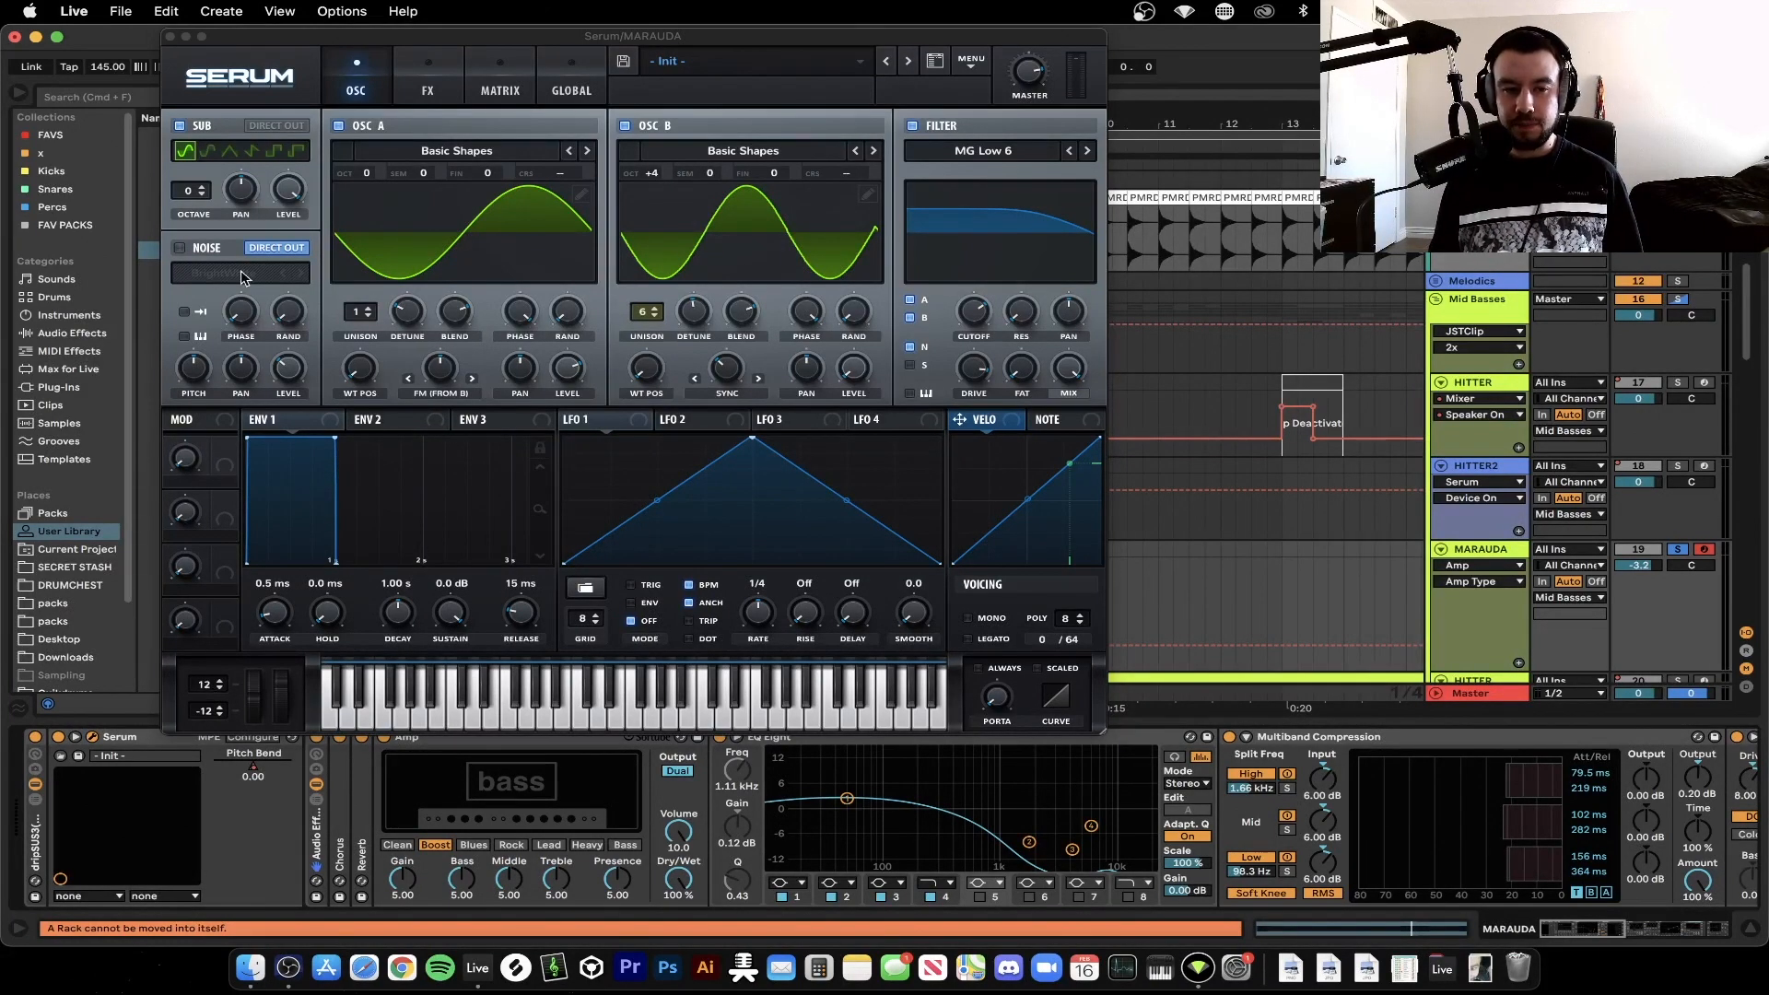
{"action": "left_click", "coordinate": [170, 37]}
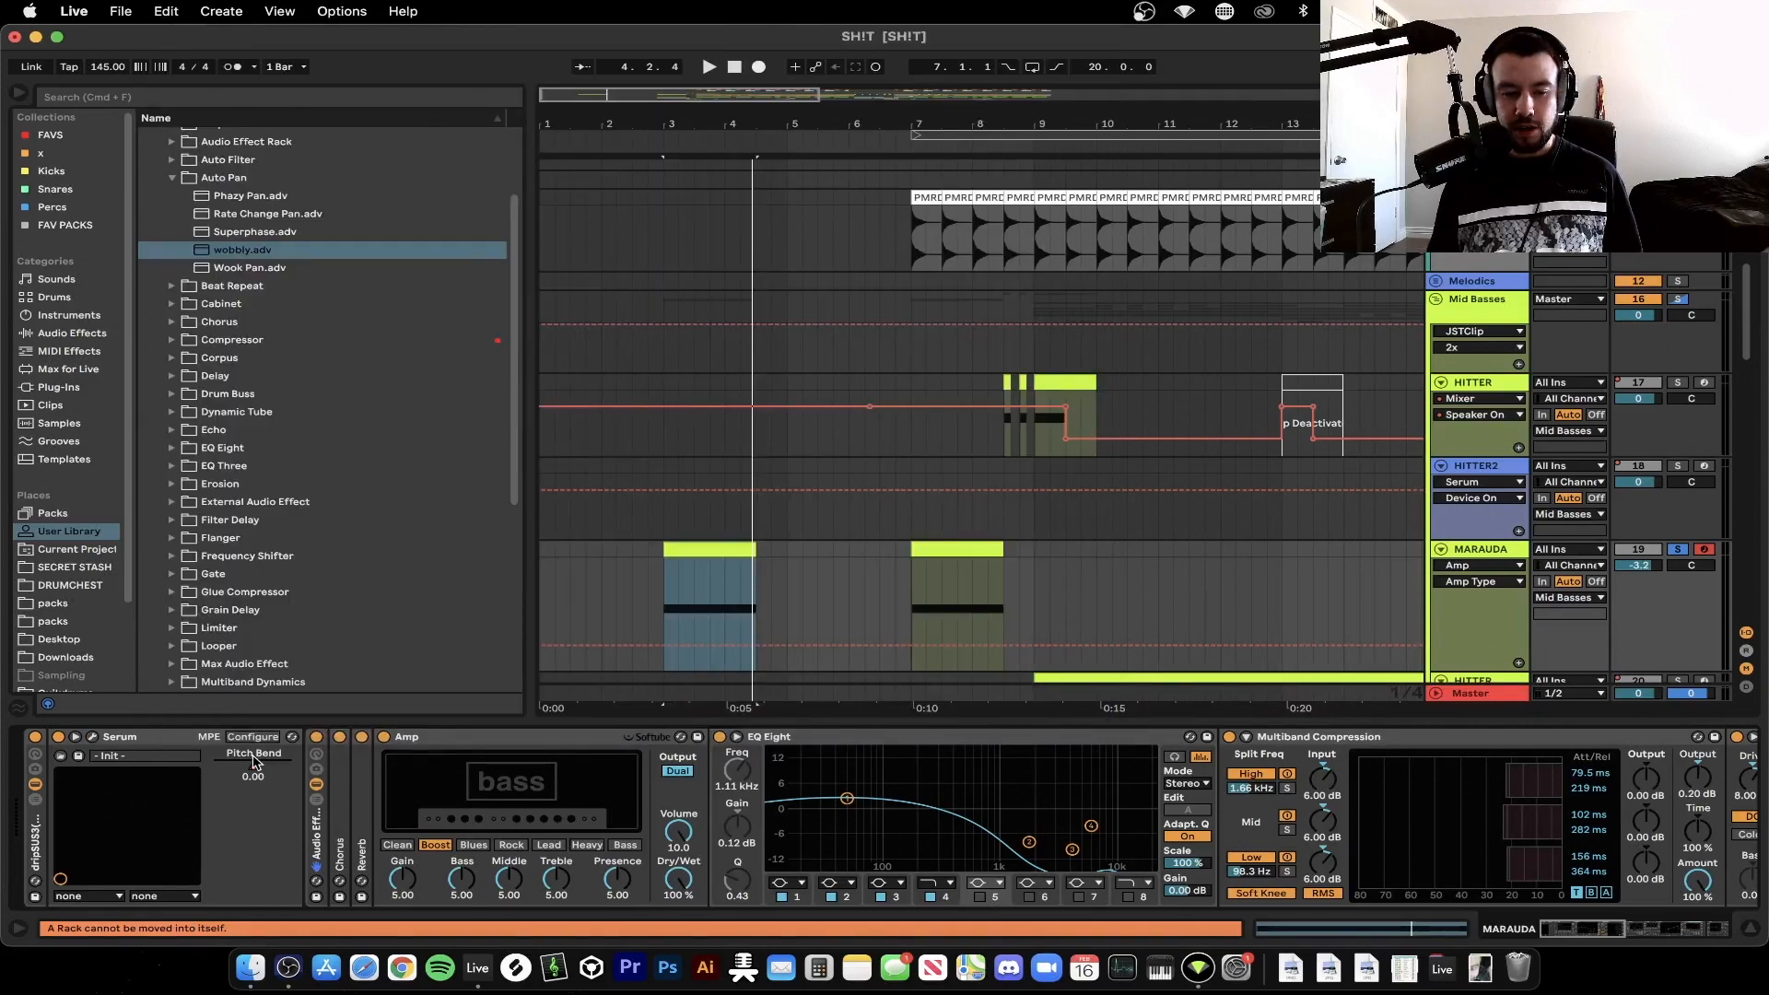
{"action": "right_click", "coordinate": [253, 774]}
{"action": "key", "text": "Escape"}
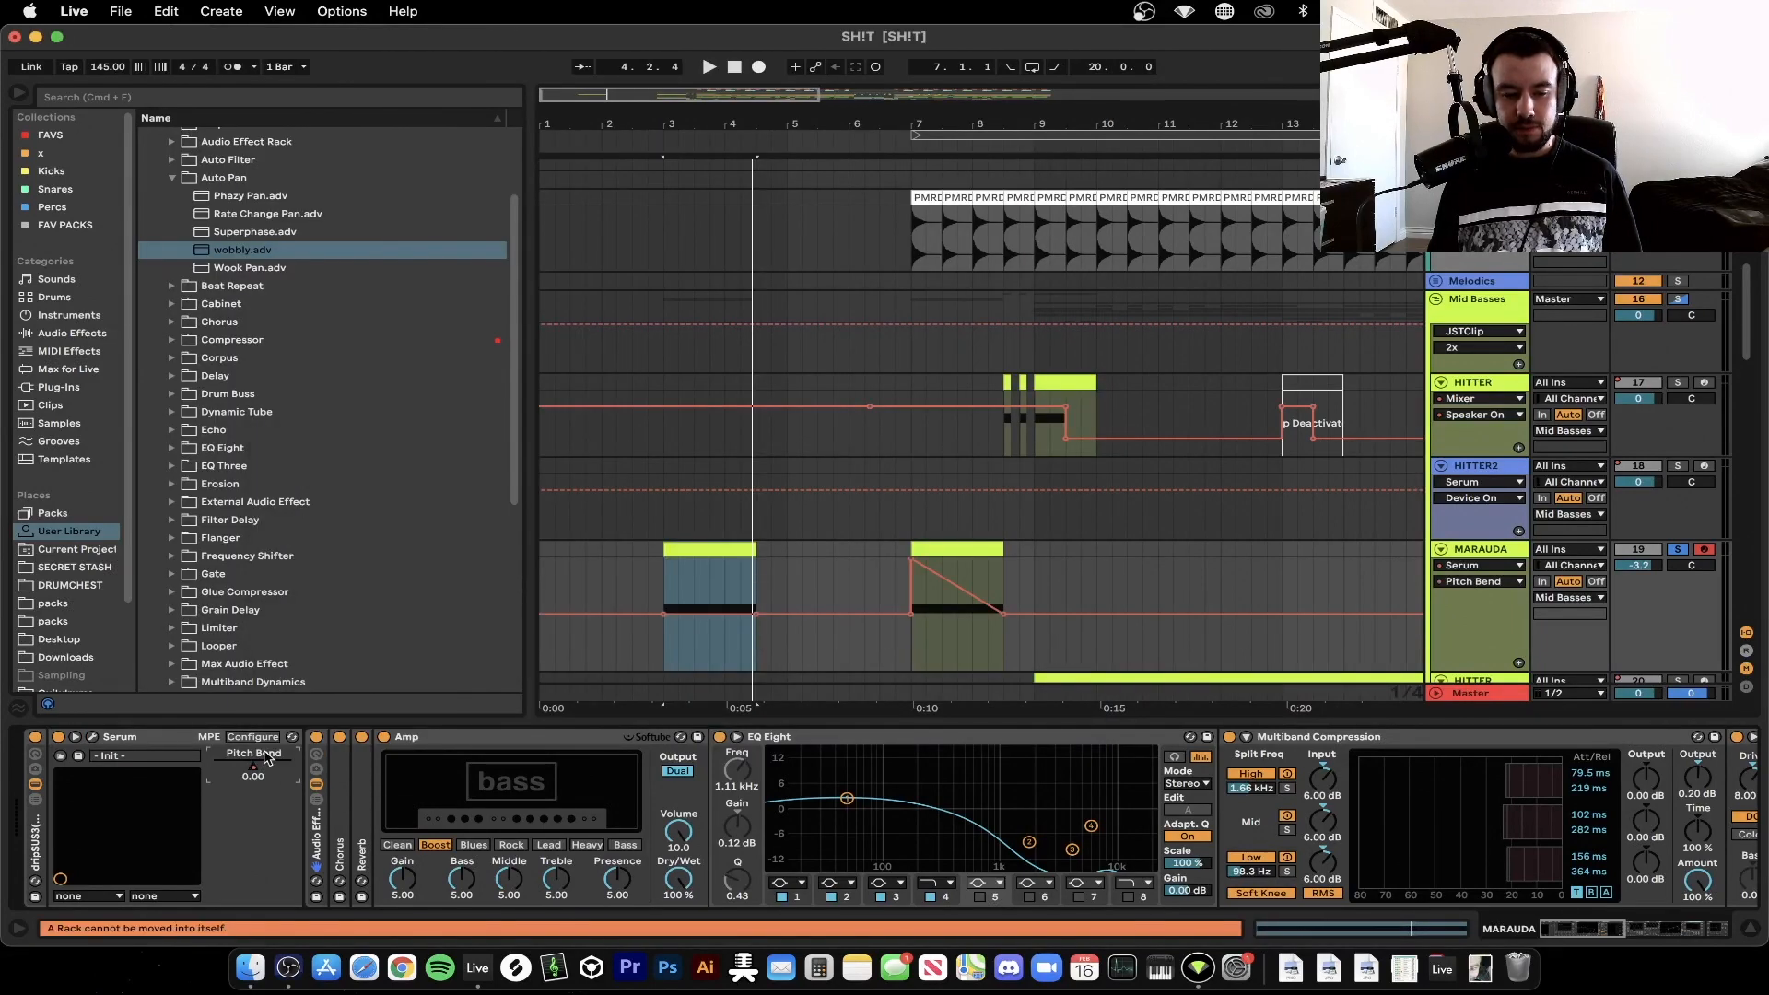
{"action": "left_click", "coordinate": [92, 739]}
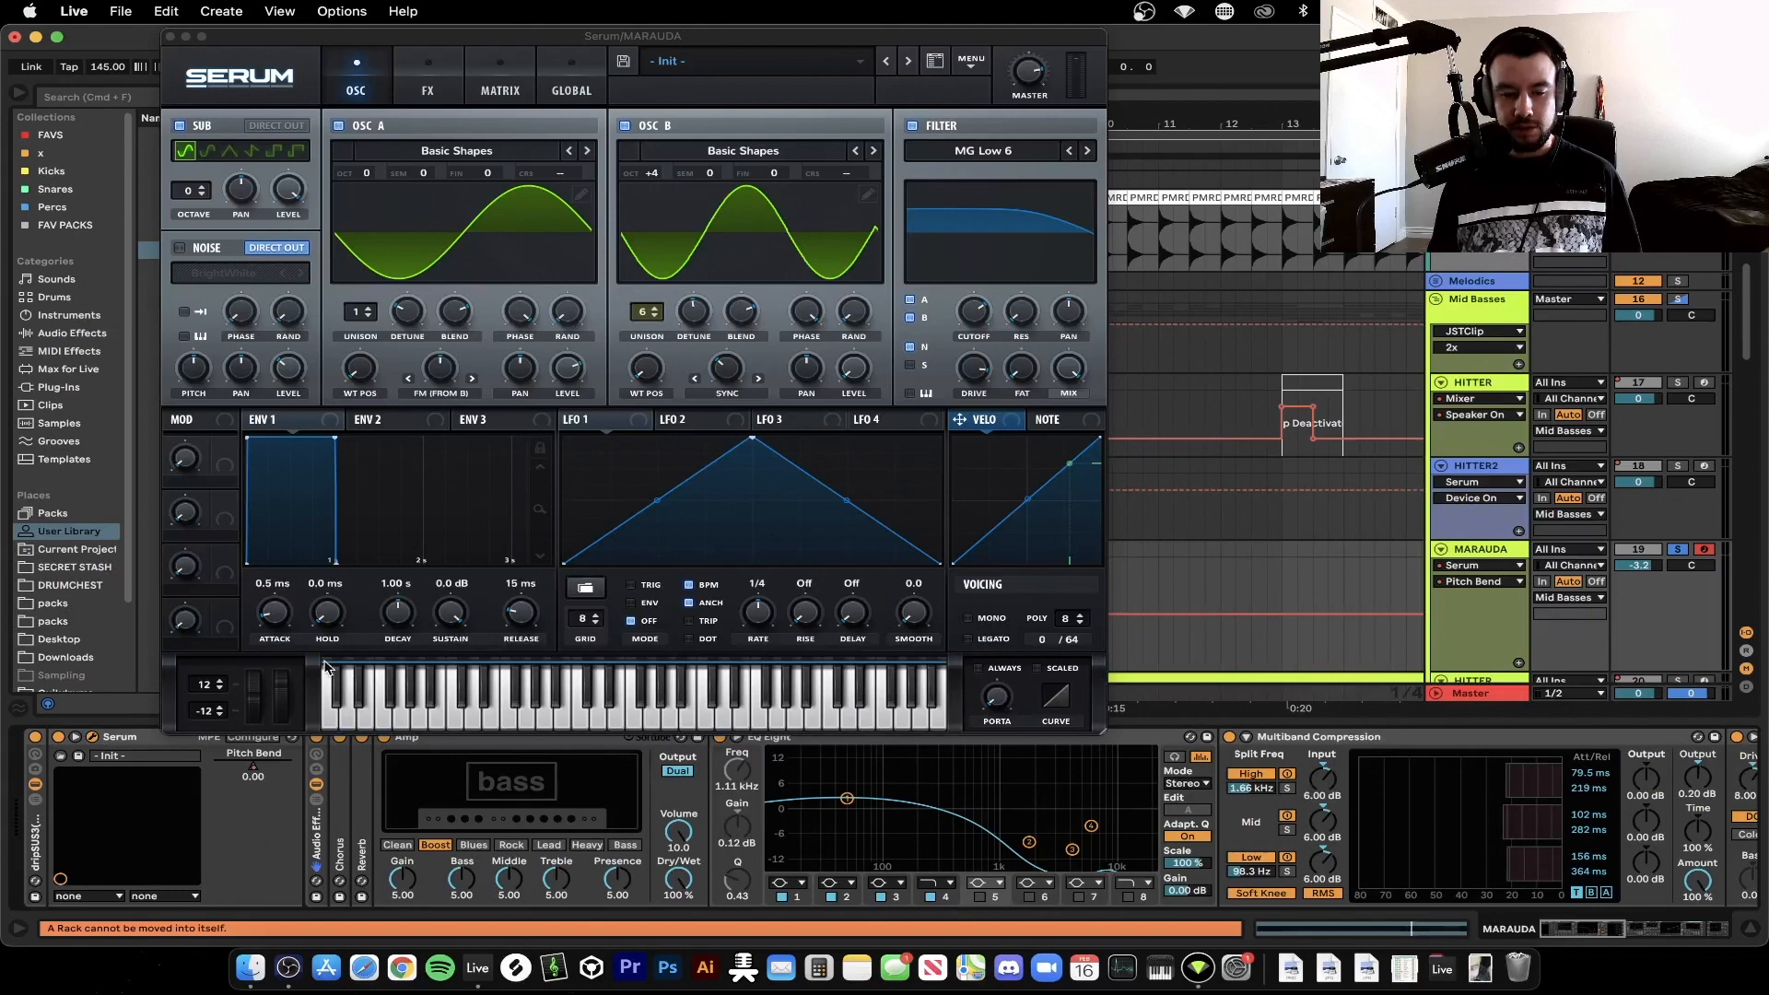
{"action": "left_click", "coordinate": [170, 38]}
{"action": "right_click", "coordinate": [244, 781]}
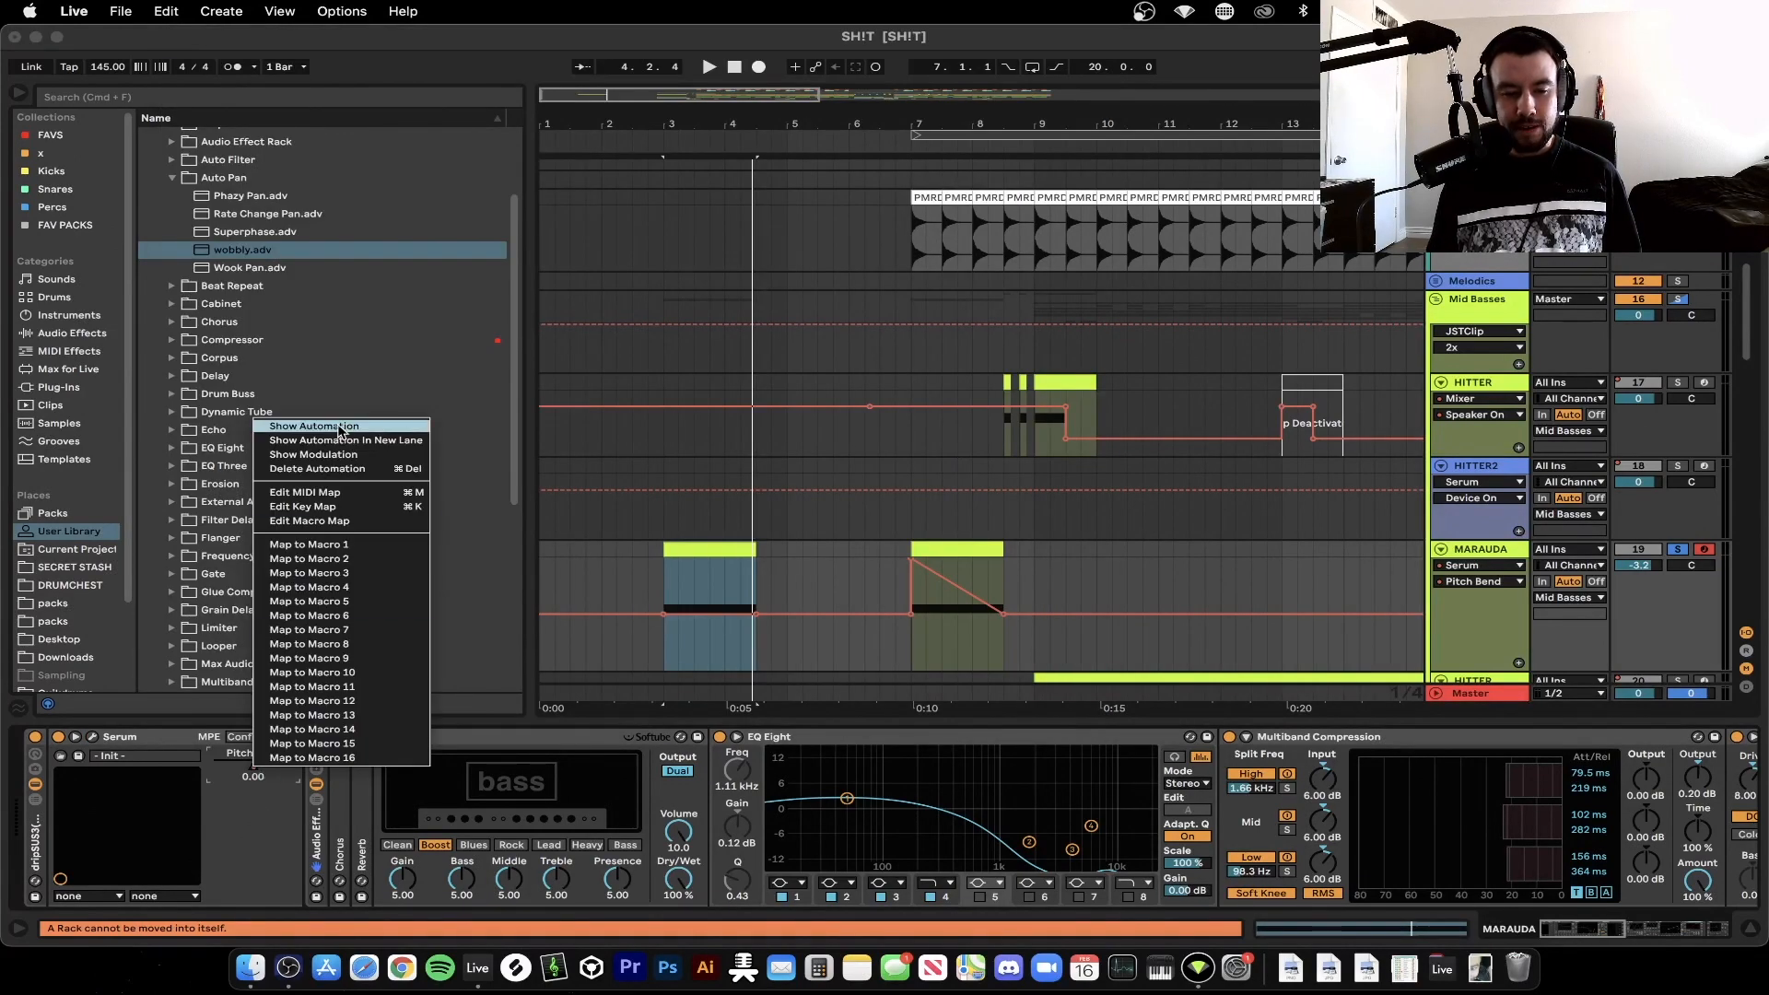
{"action": "left_click", "coordinate": [369, 429]}
Select the MARAUDA clip at bar 7 and audition it with its descending pitch bend automation
{"action": "left_click", "coordinate": [977, 546]}
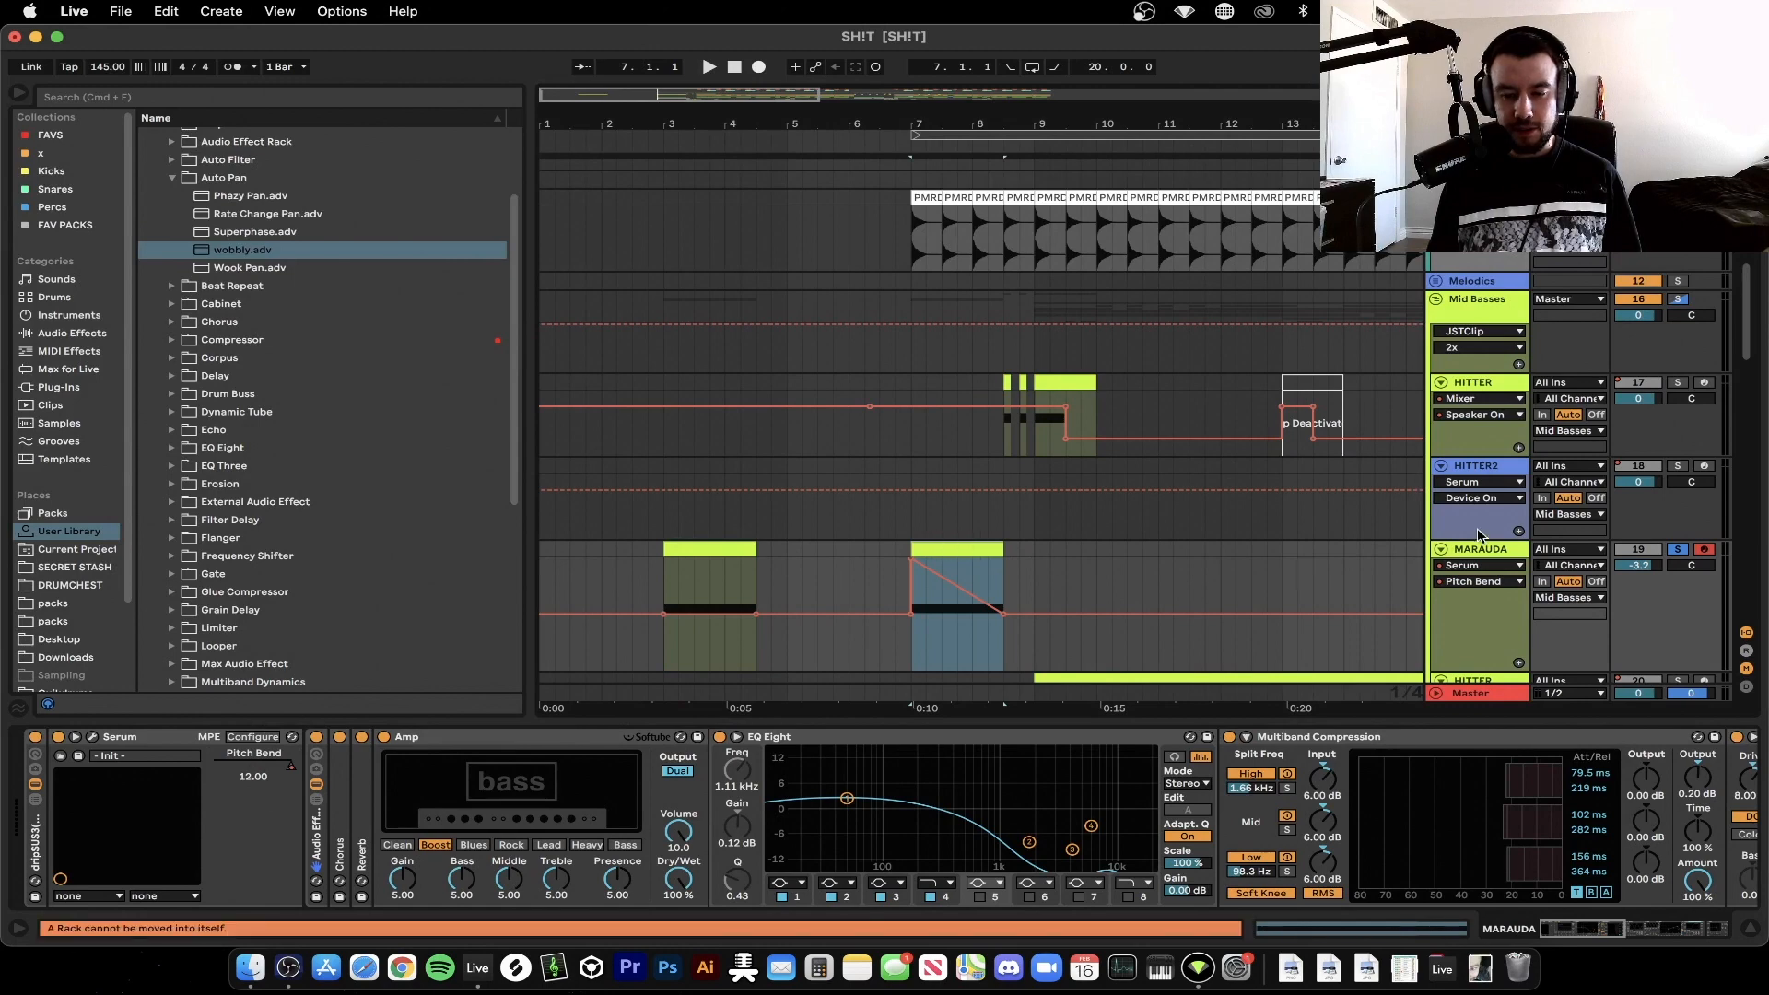
{"action": "key", "text": "space"}
{"action": "scroll", "coordinate": [952, 605], "scroll_direction": "up", "scroll_amount": 3}
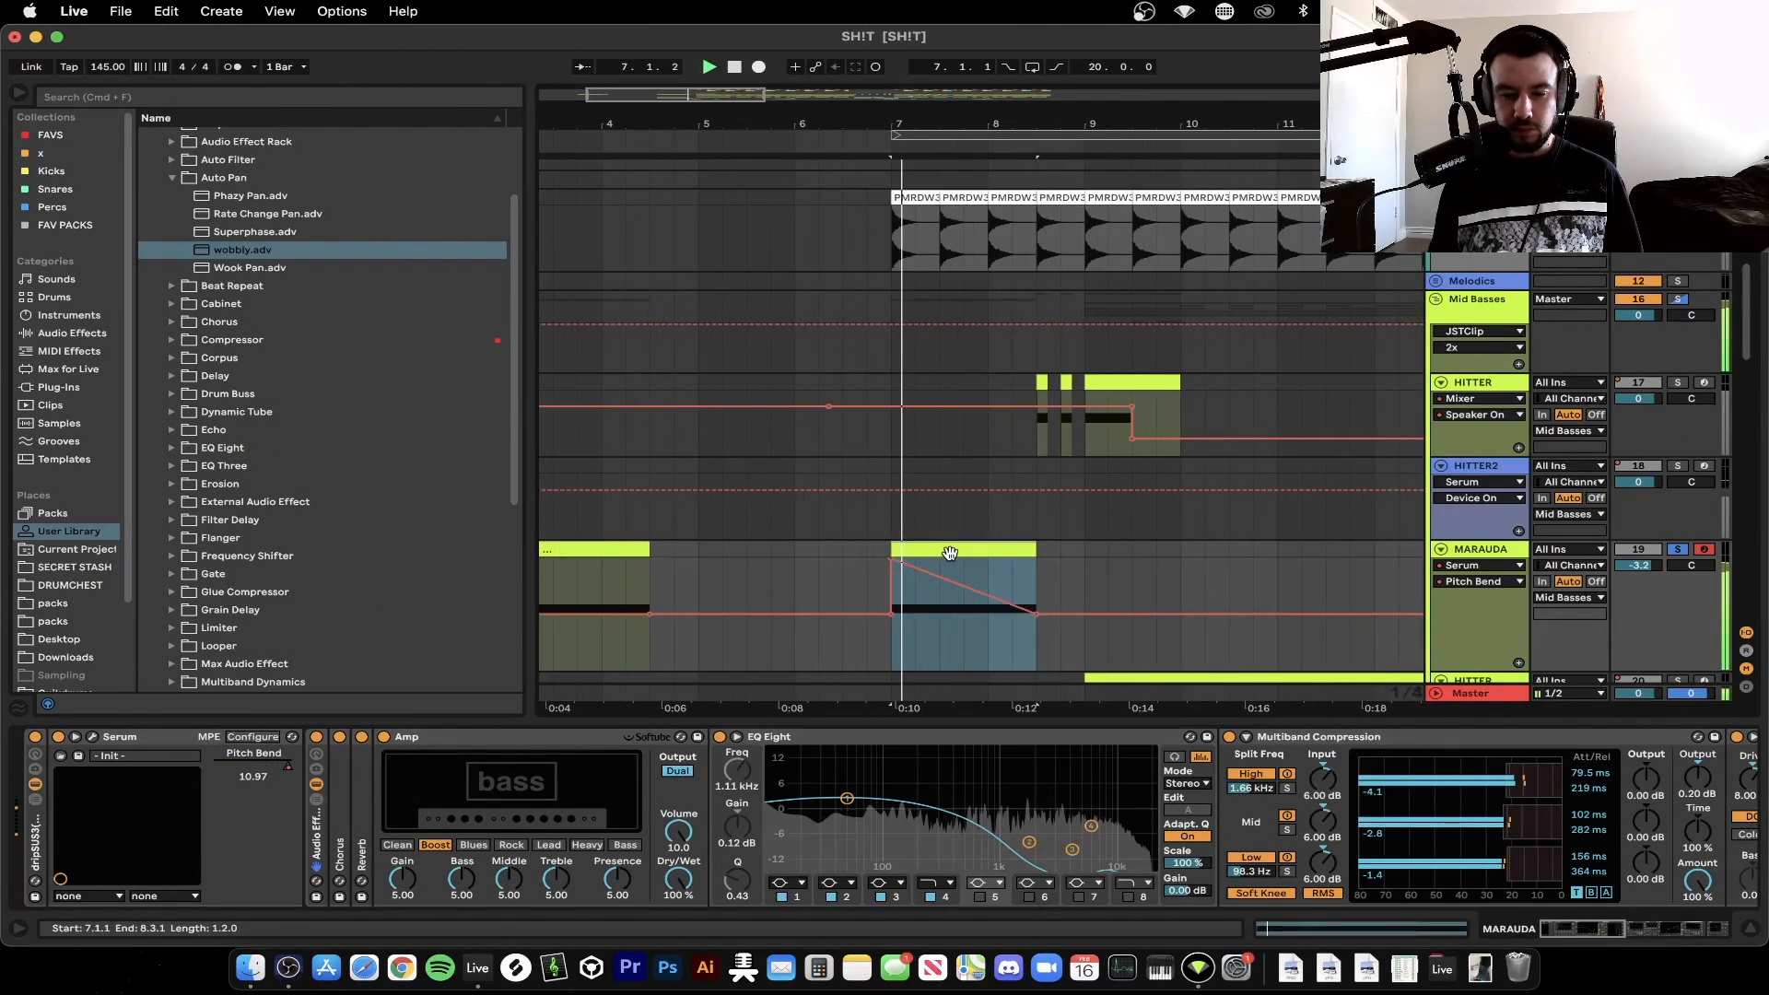
{"action": "scroll", "coordinate": [949, 555], "scroll_direction": "down", "scroll_amount": 2}
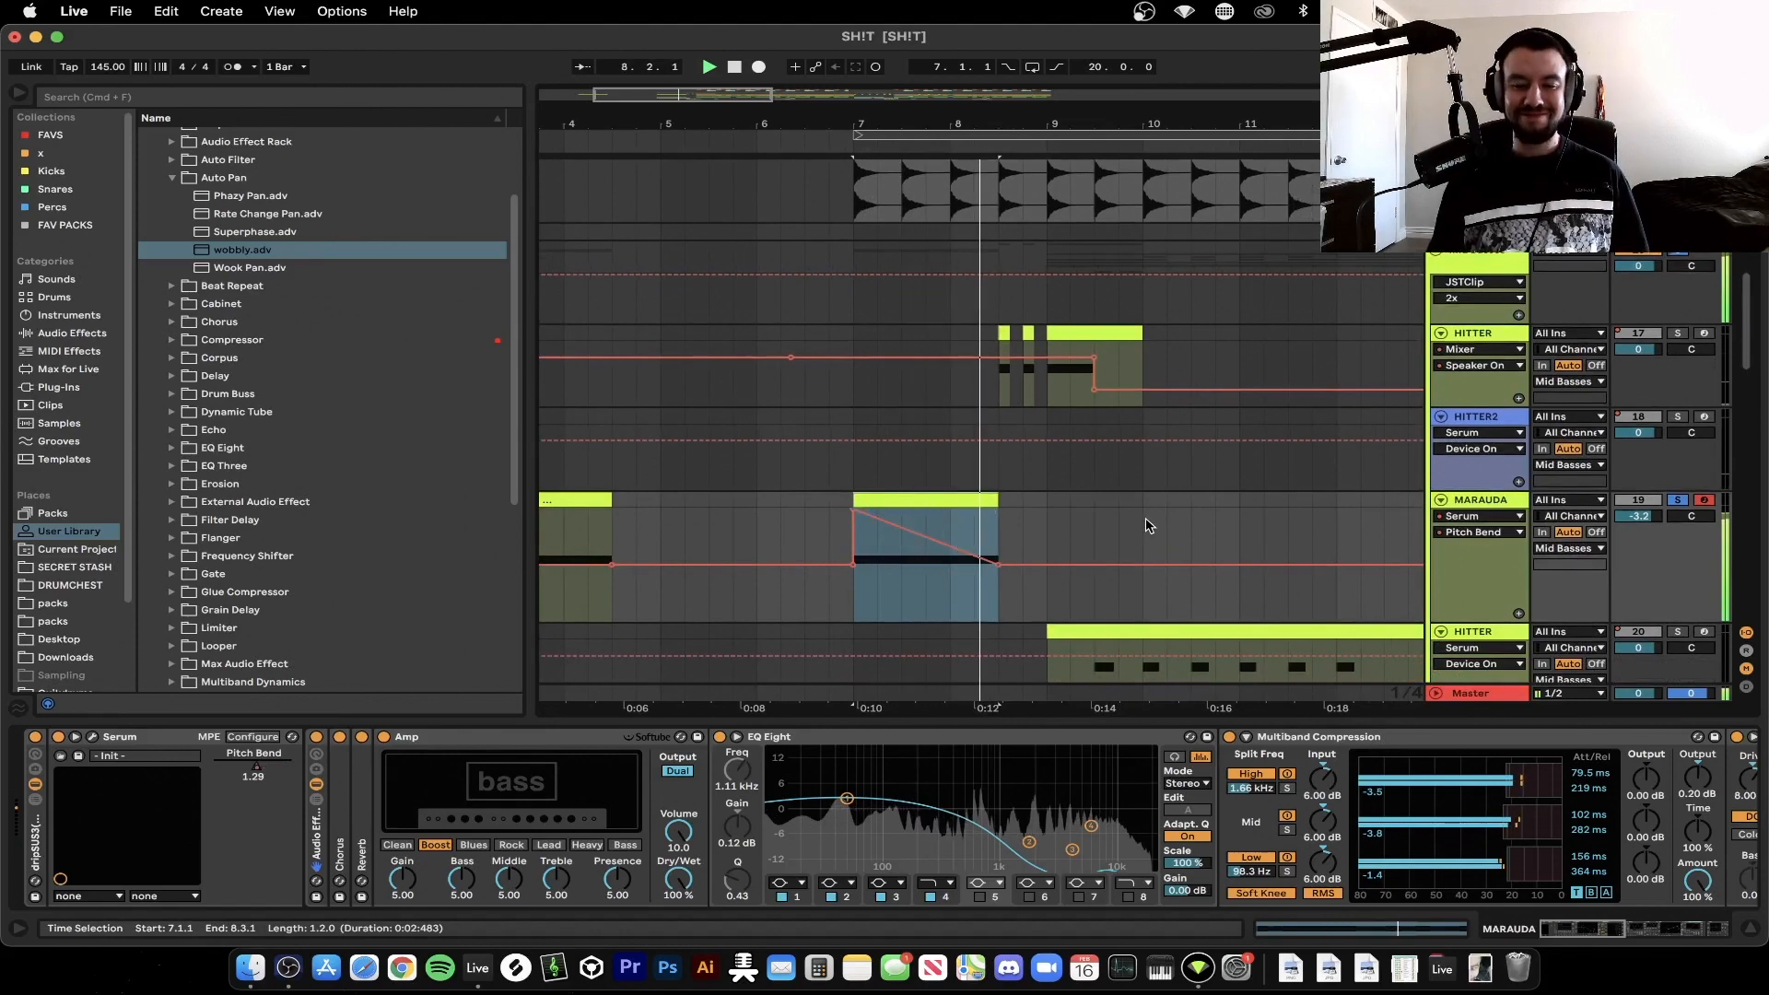
{"action": "scroll", "coordinate": [1145, 525], "scroll_direction": "down", "scroll_amount": 3}
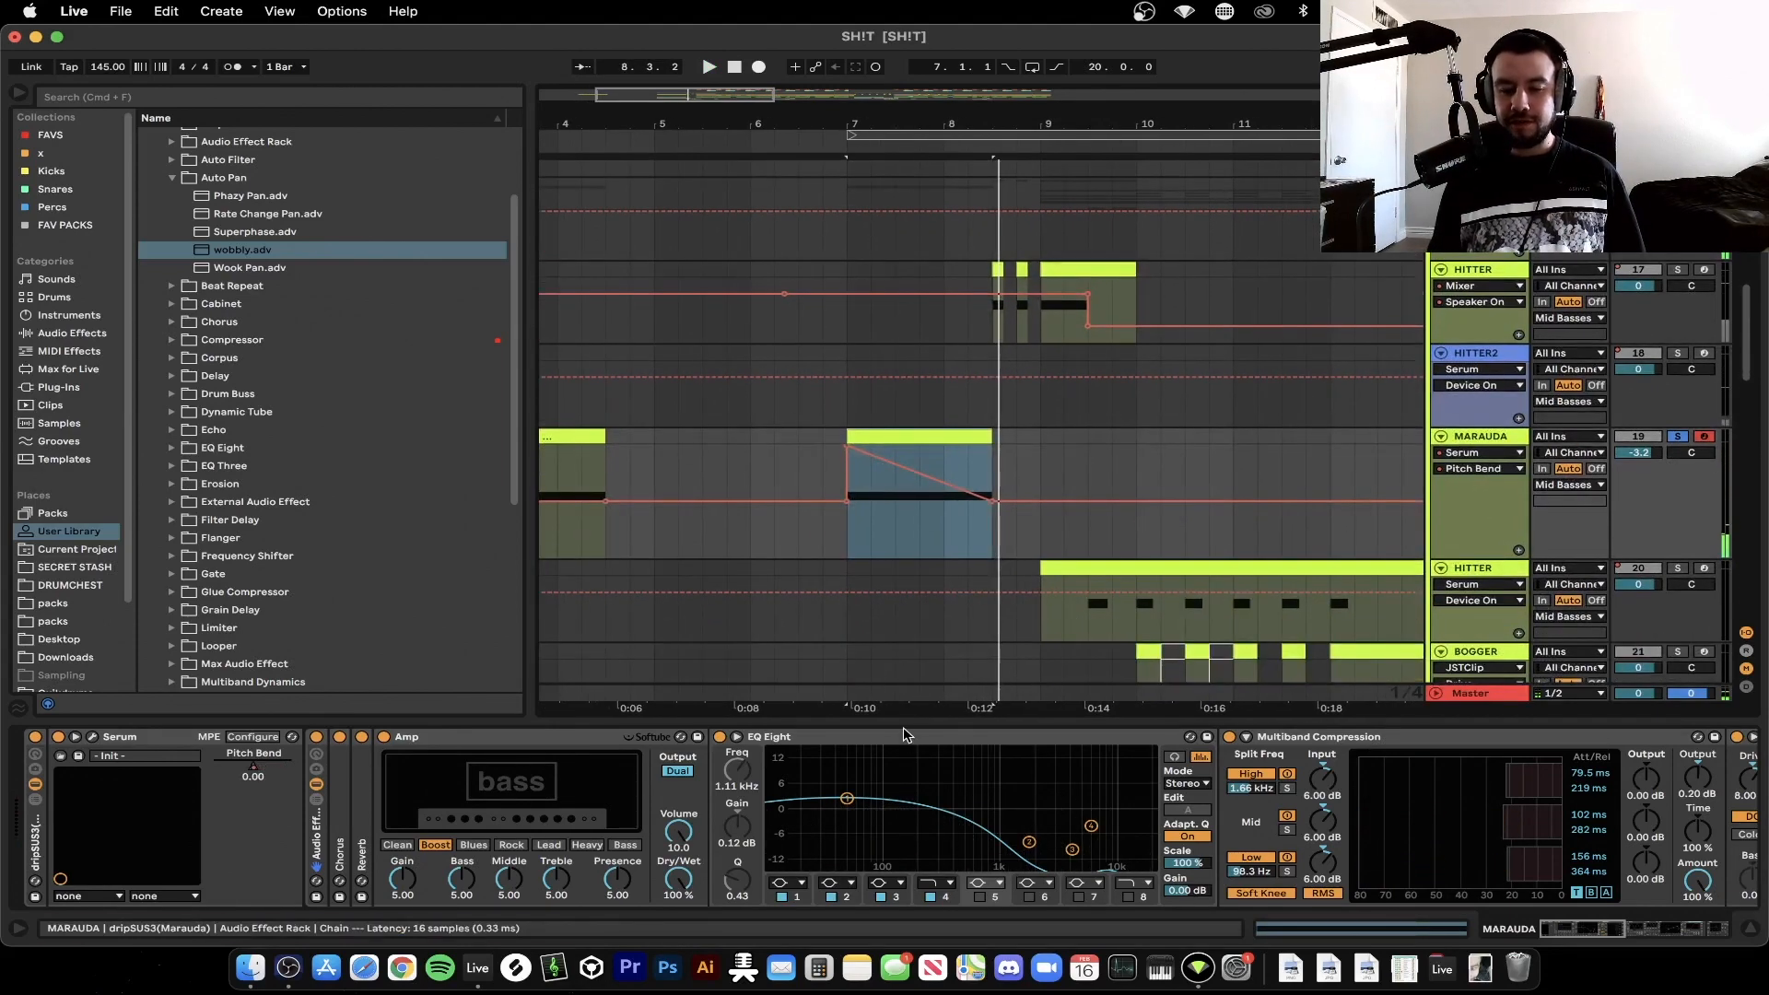
Look through the MARAUDA device chain from the A Bit Warmer saturator to the final Saturator, then hide the device view
{"action": "double_click", "coordinate": [900, 726]}
{"action": "scroll", "coordinate": [900, 726], "scroll_direction": "down", "scroll_amount": 2}
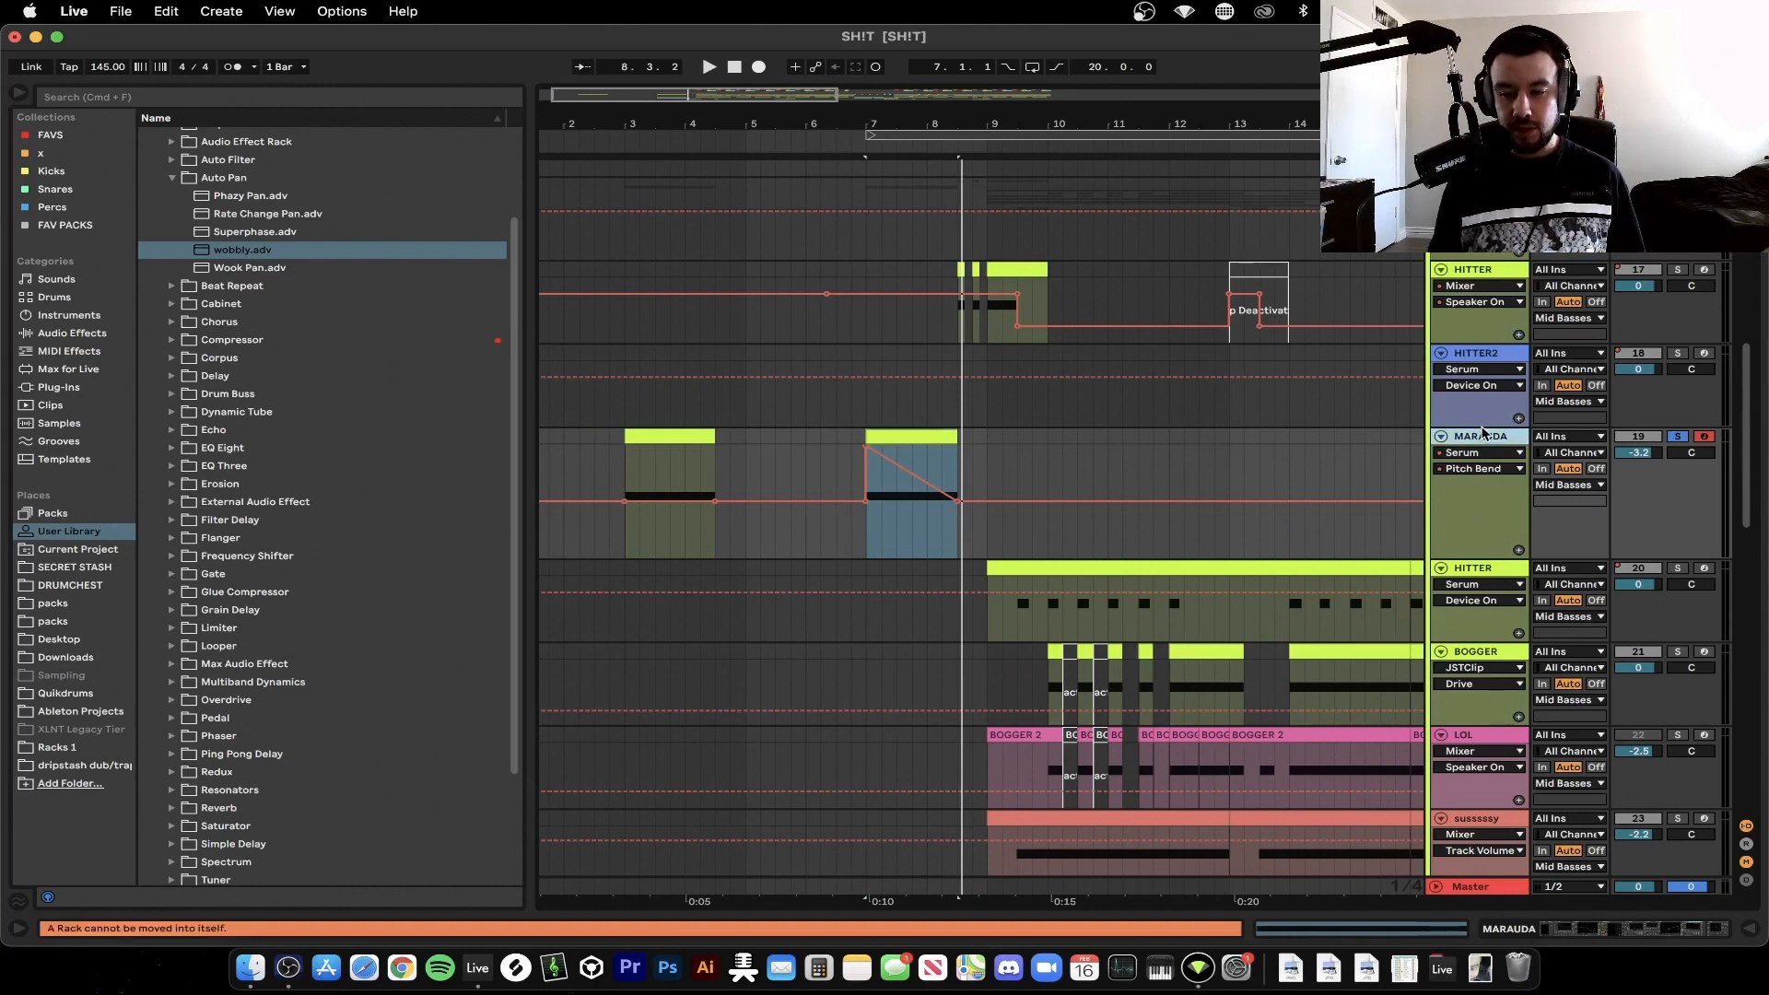
{"action": "key", "text": "super+alt+l"}
{"action": "scroll", "coordinate": [1105, 806], "scroll_direction": "right", "scroll_amount": 10}
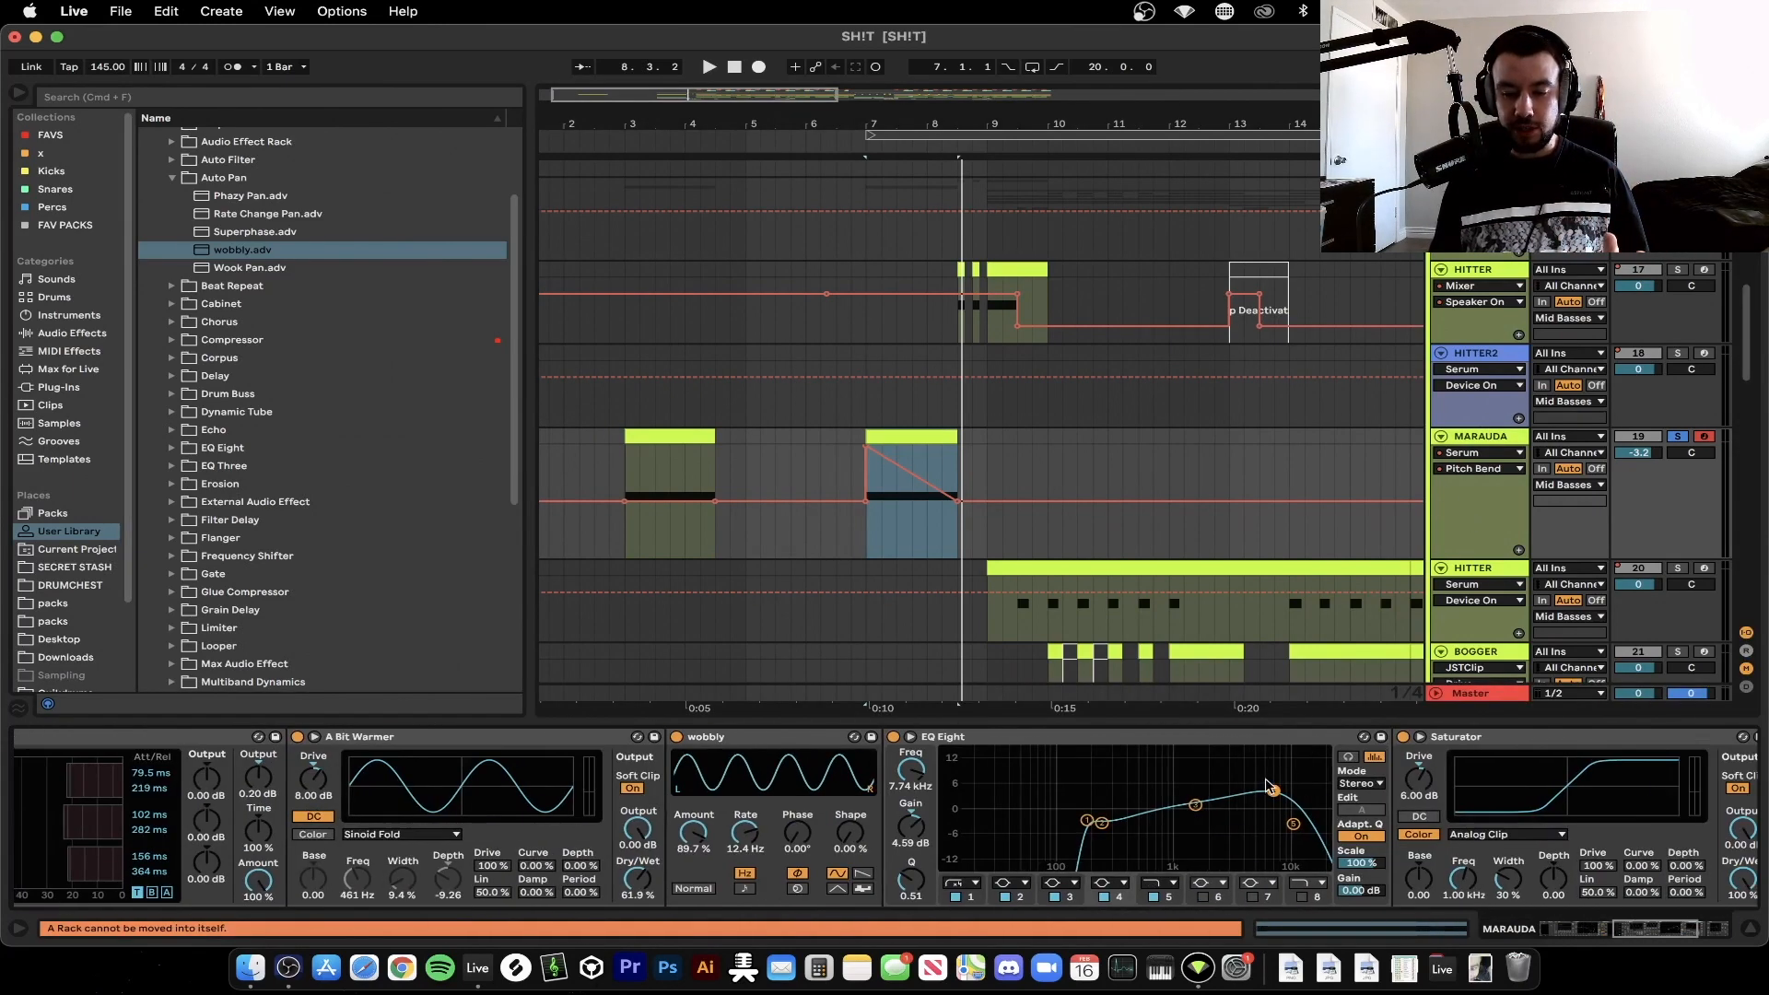
{"action": "key", "text": "super+alt+l"}
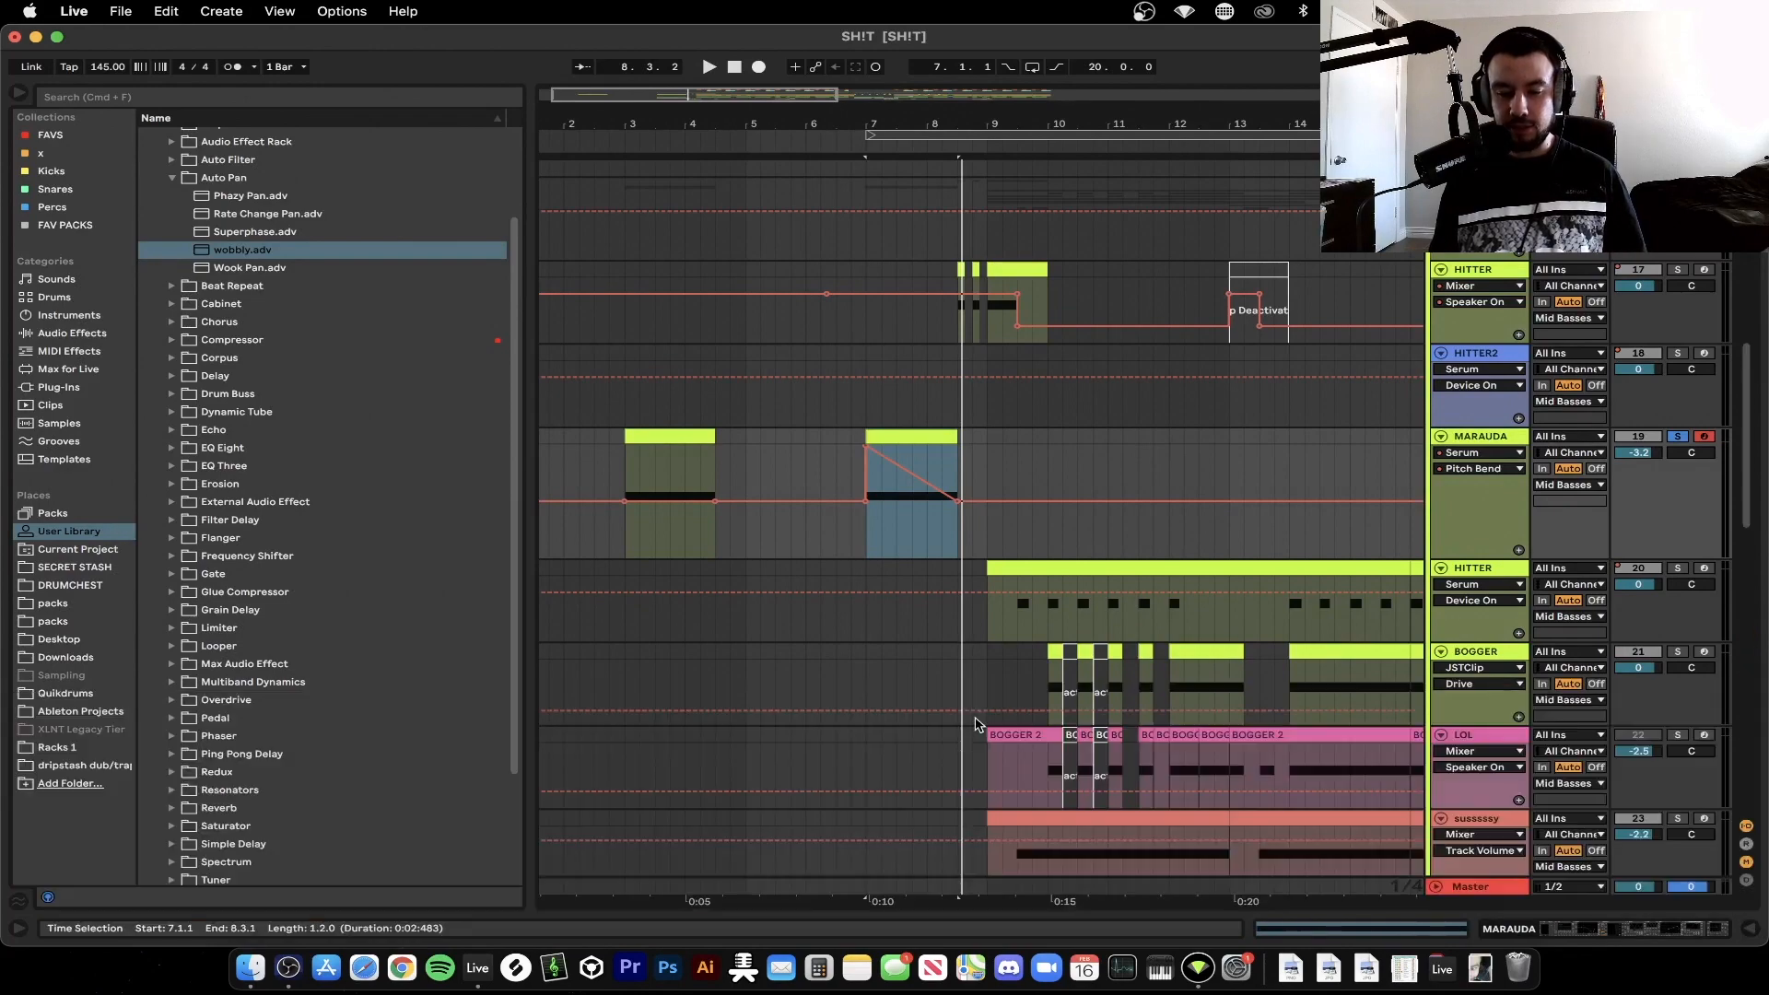
Compare the note in the MARAUDA clip at bar 7 with the note in the Sub clip at the same position
{"action": "scroll", "coordinate": [949, 681], "scroll_direction": "down", "scroll_amount": 10}
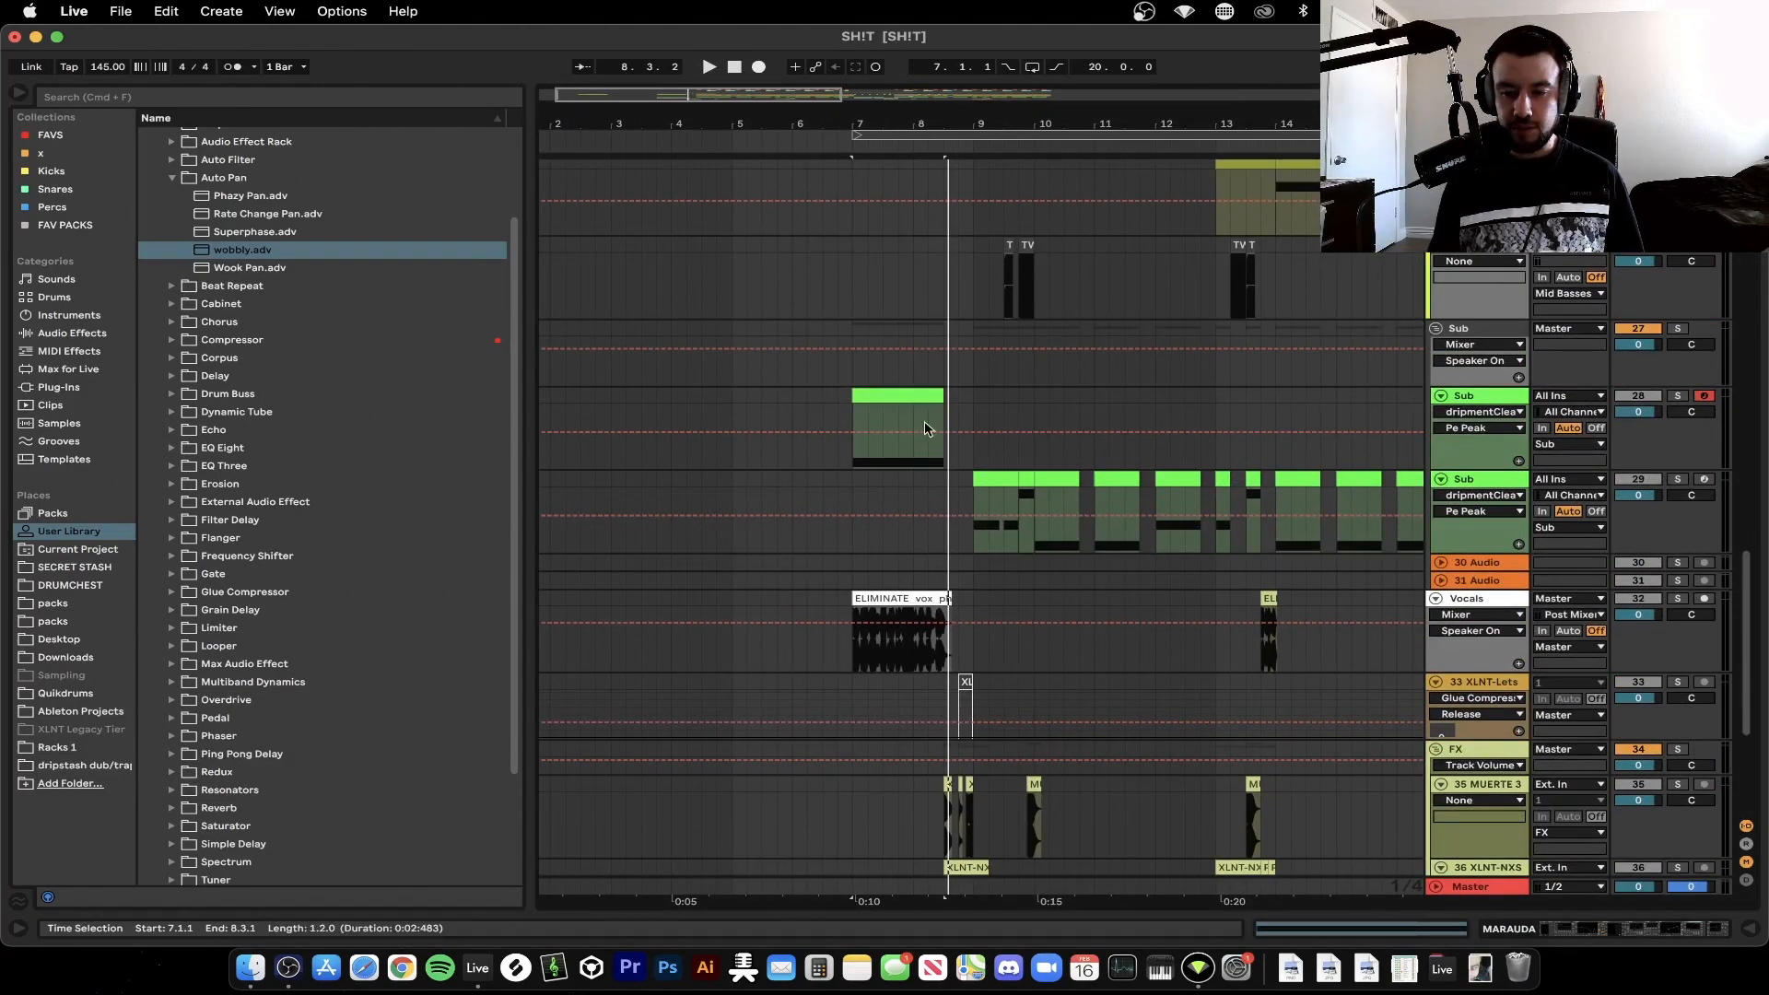
{"action": "scroll", "coordinate": [921, 461], "scroll_direction": "up", "scroll_amount": 10}
{"action": "left_click", "coordinate": [912, 461]}
{"action": "double_click", "coordinate": [912, 461]}
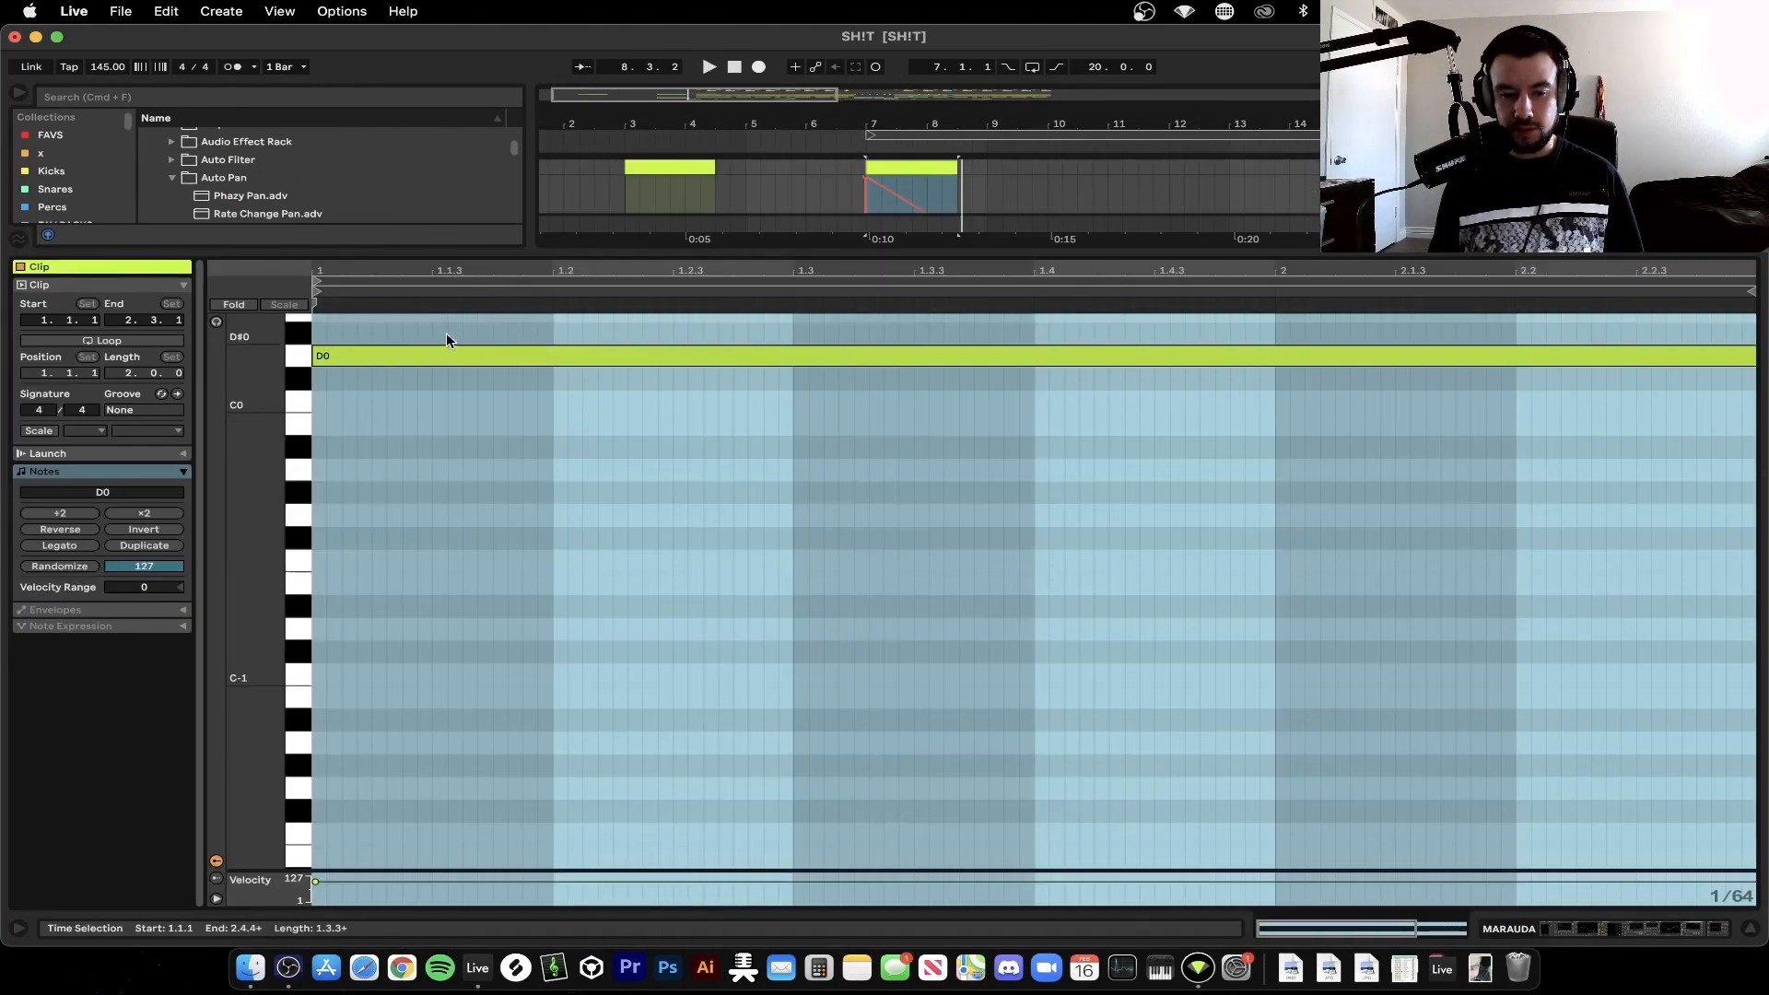
{"action": "key", "text": "super+alt+l"}
{"action": "scroll", "coordinate": [922, 521], "scroll_direction": "down", "scroll_amount": 5}
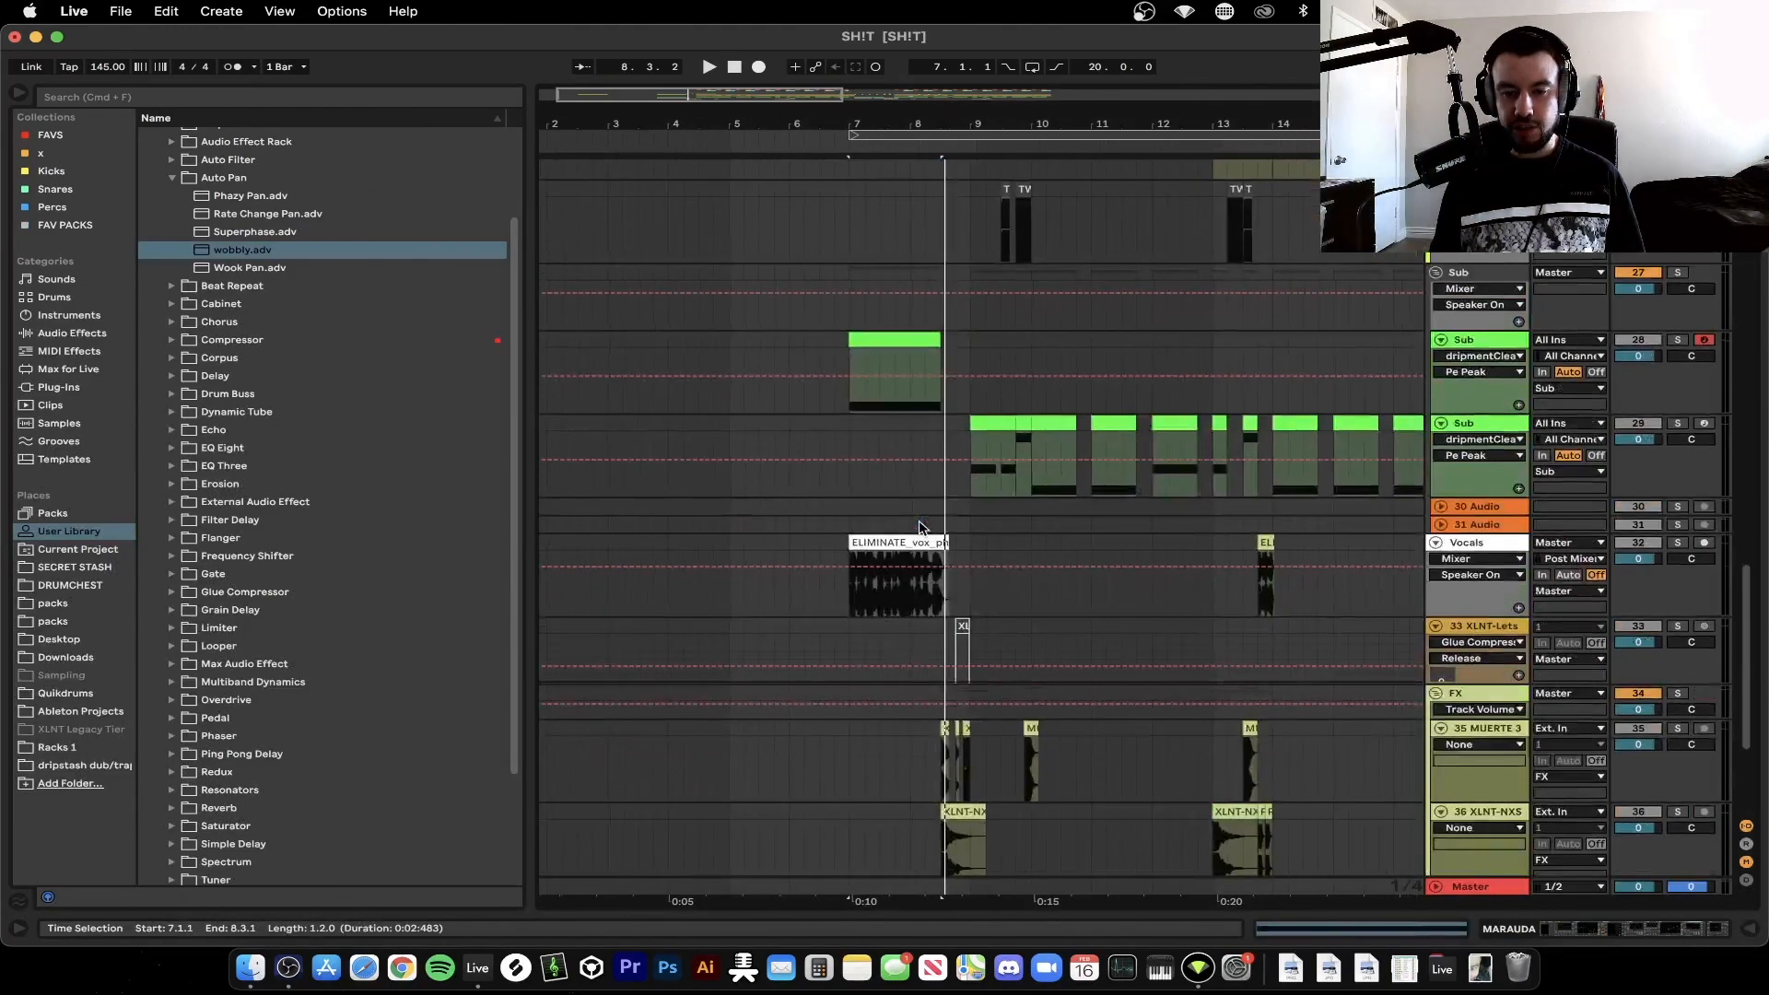
{"action": "double_click", "coordinate": [898, 331]}
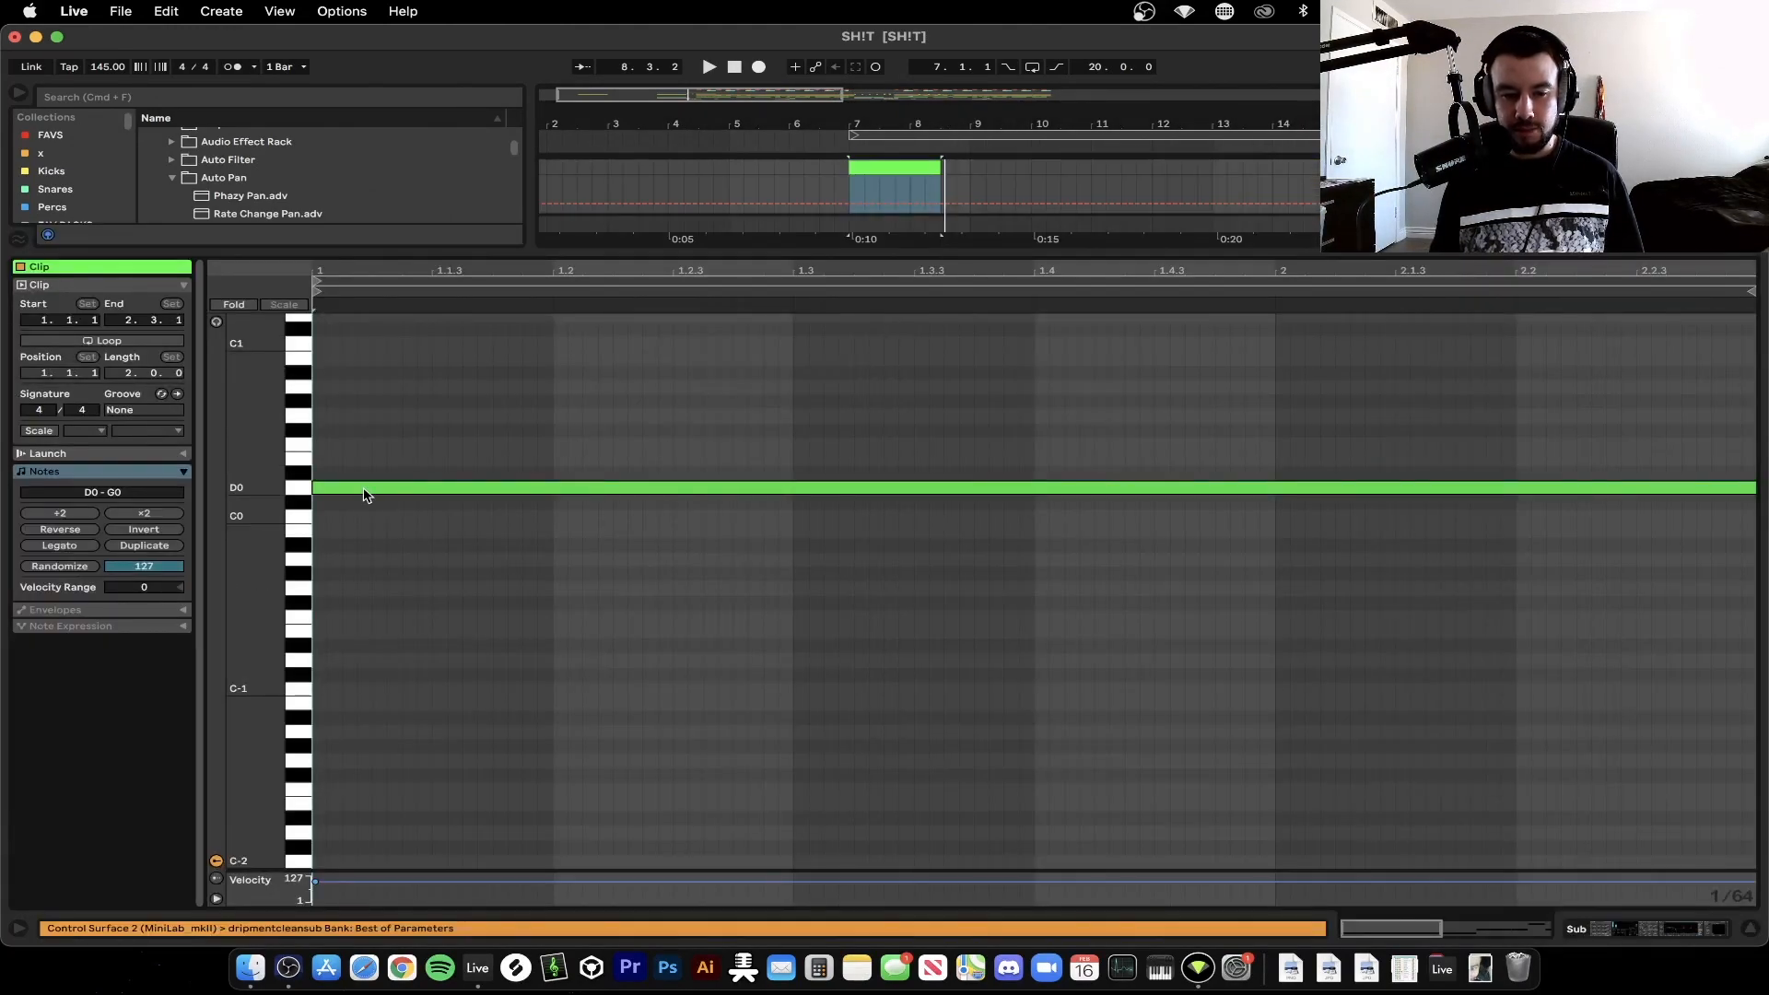
{"action": "key", "text": "super+alt+l"}
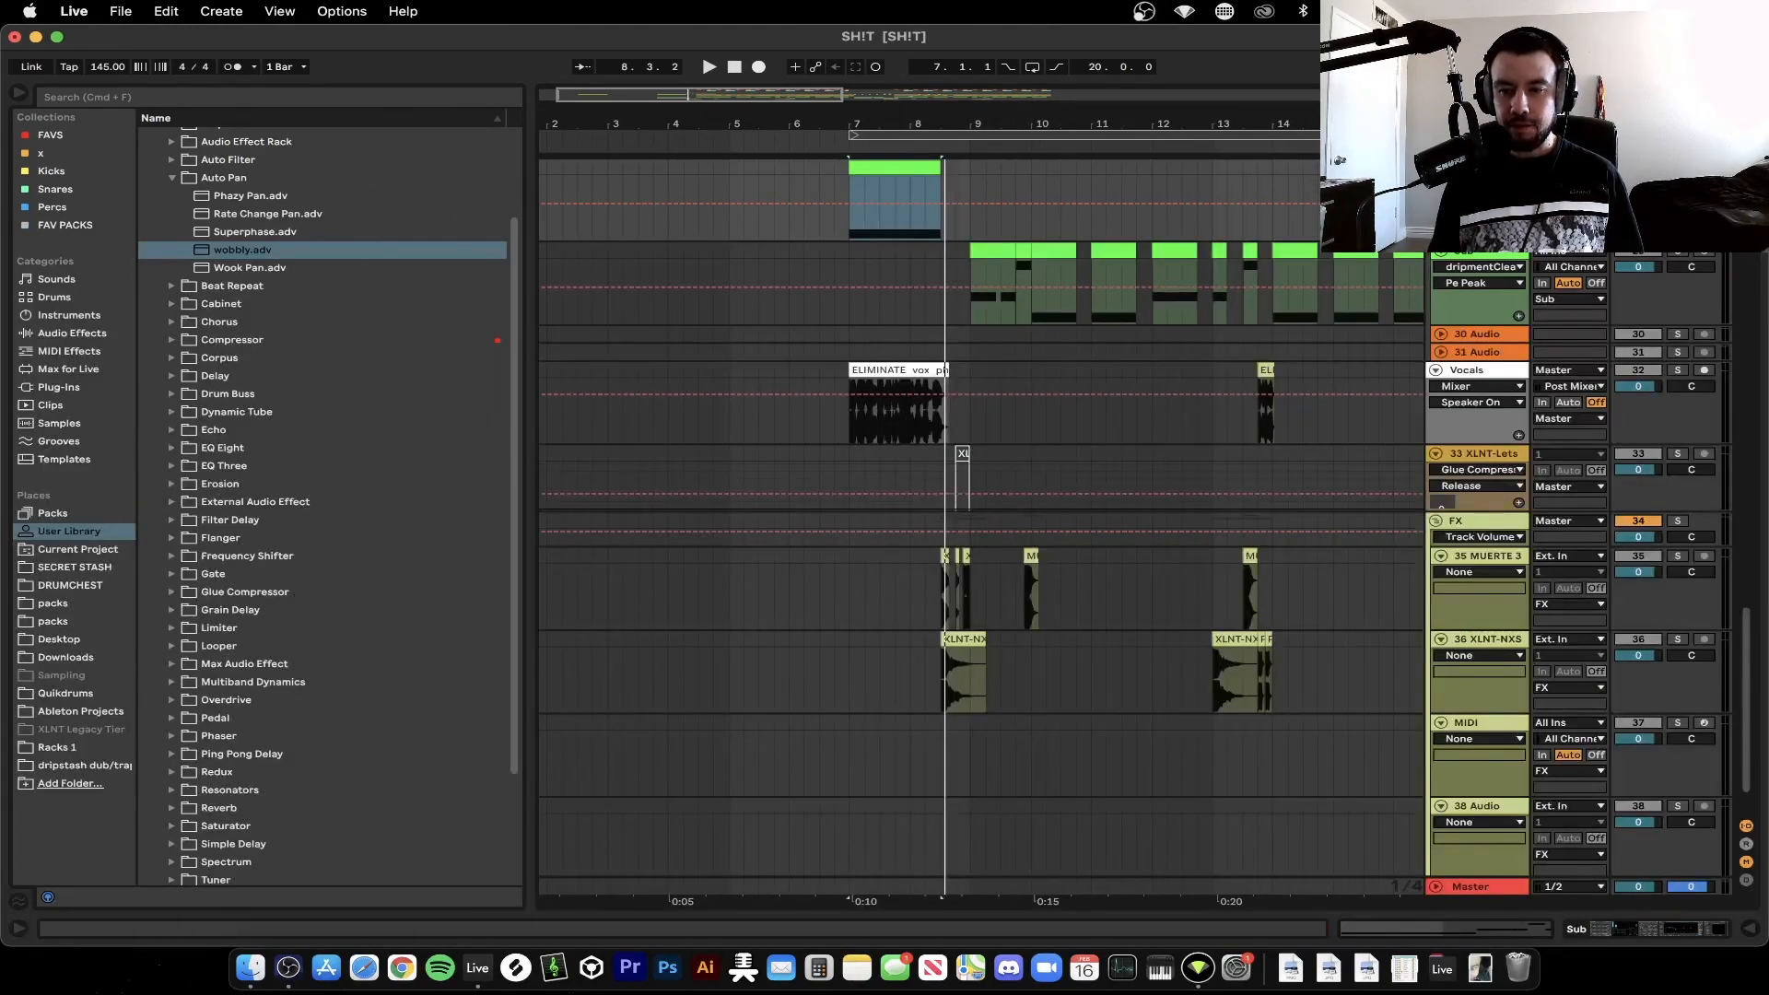
Show the Sub track's devices and examine the pitch envelope of the dripmentCleanSub instrument
{"action": "key", "text": "shift+Tab"}
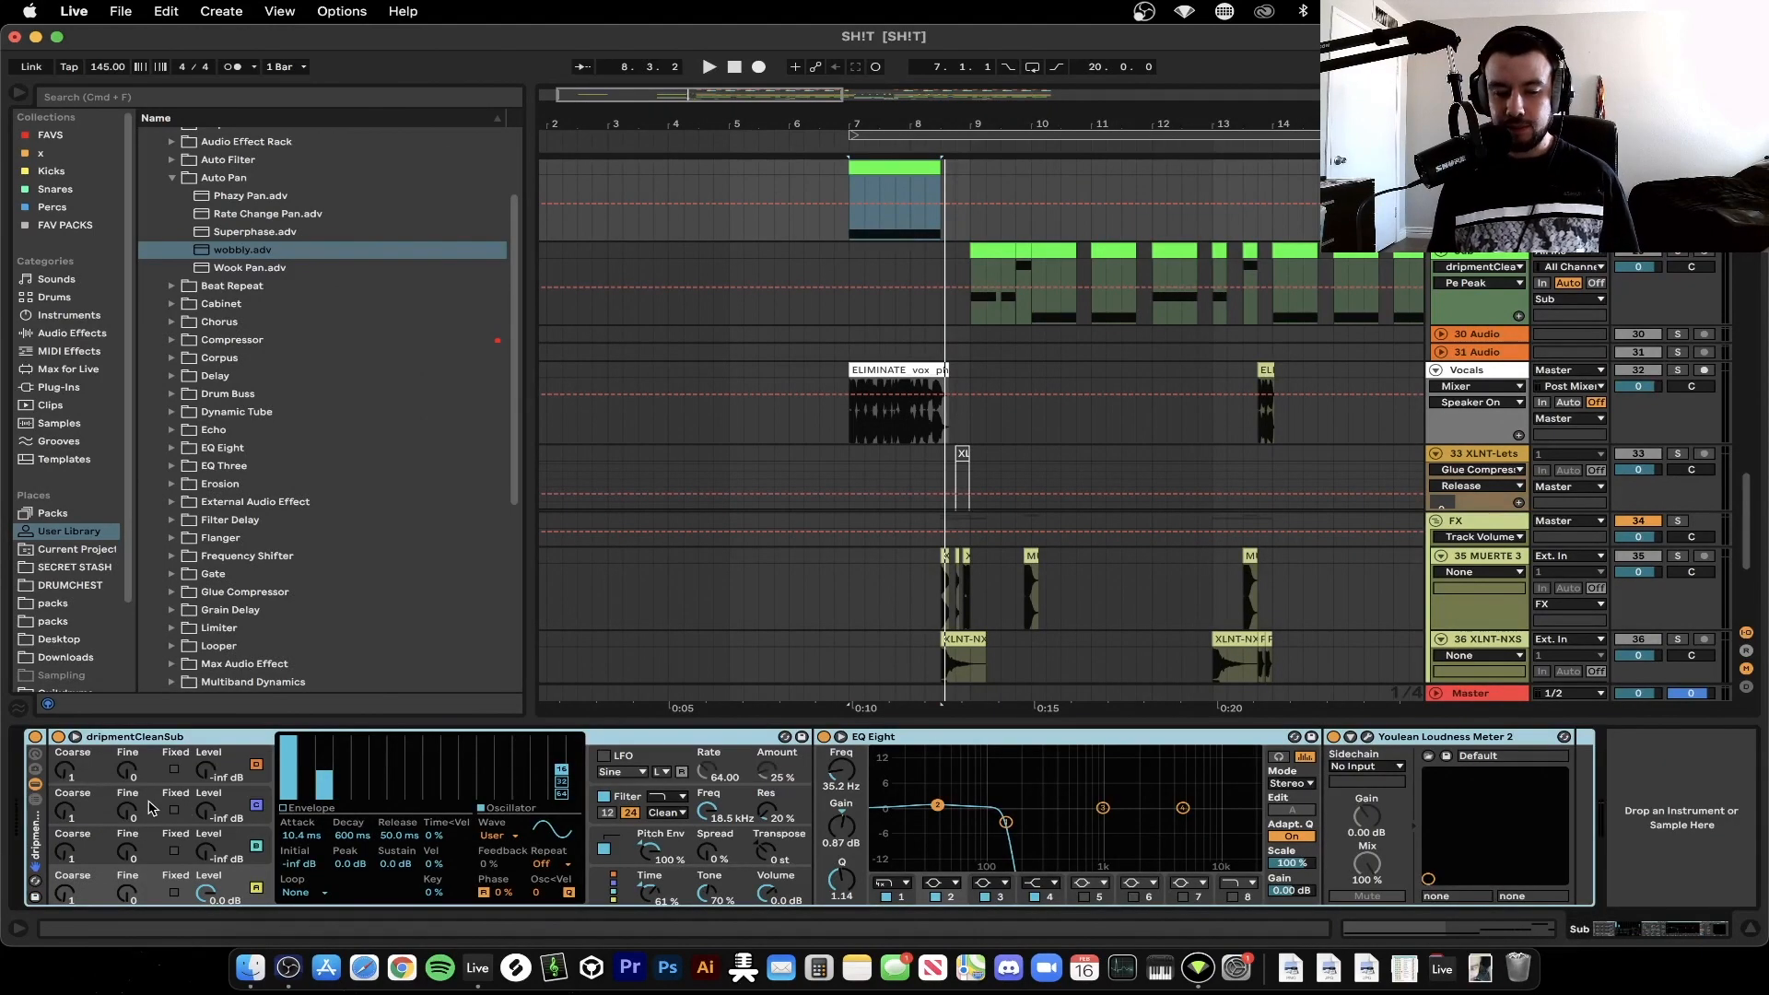
{"action": "left_click", "coordinate": [131, 737]}
{"action": "left_click", "coordinate": [631, 837]}
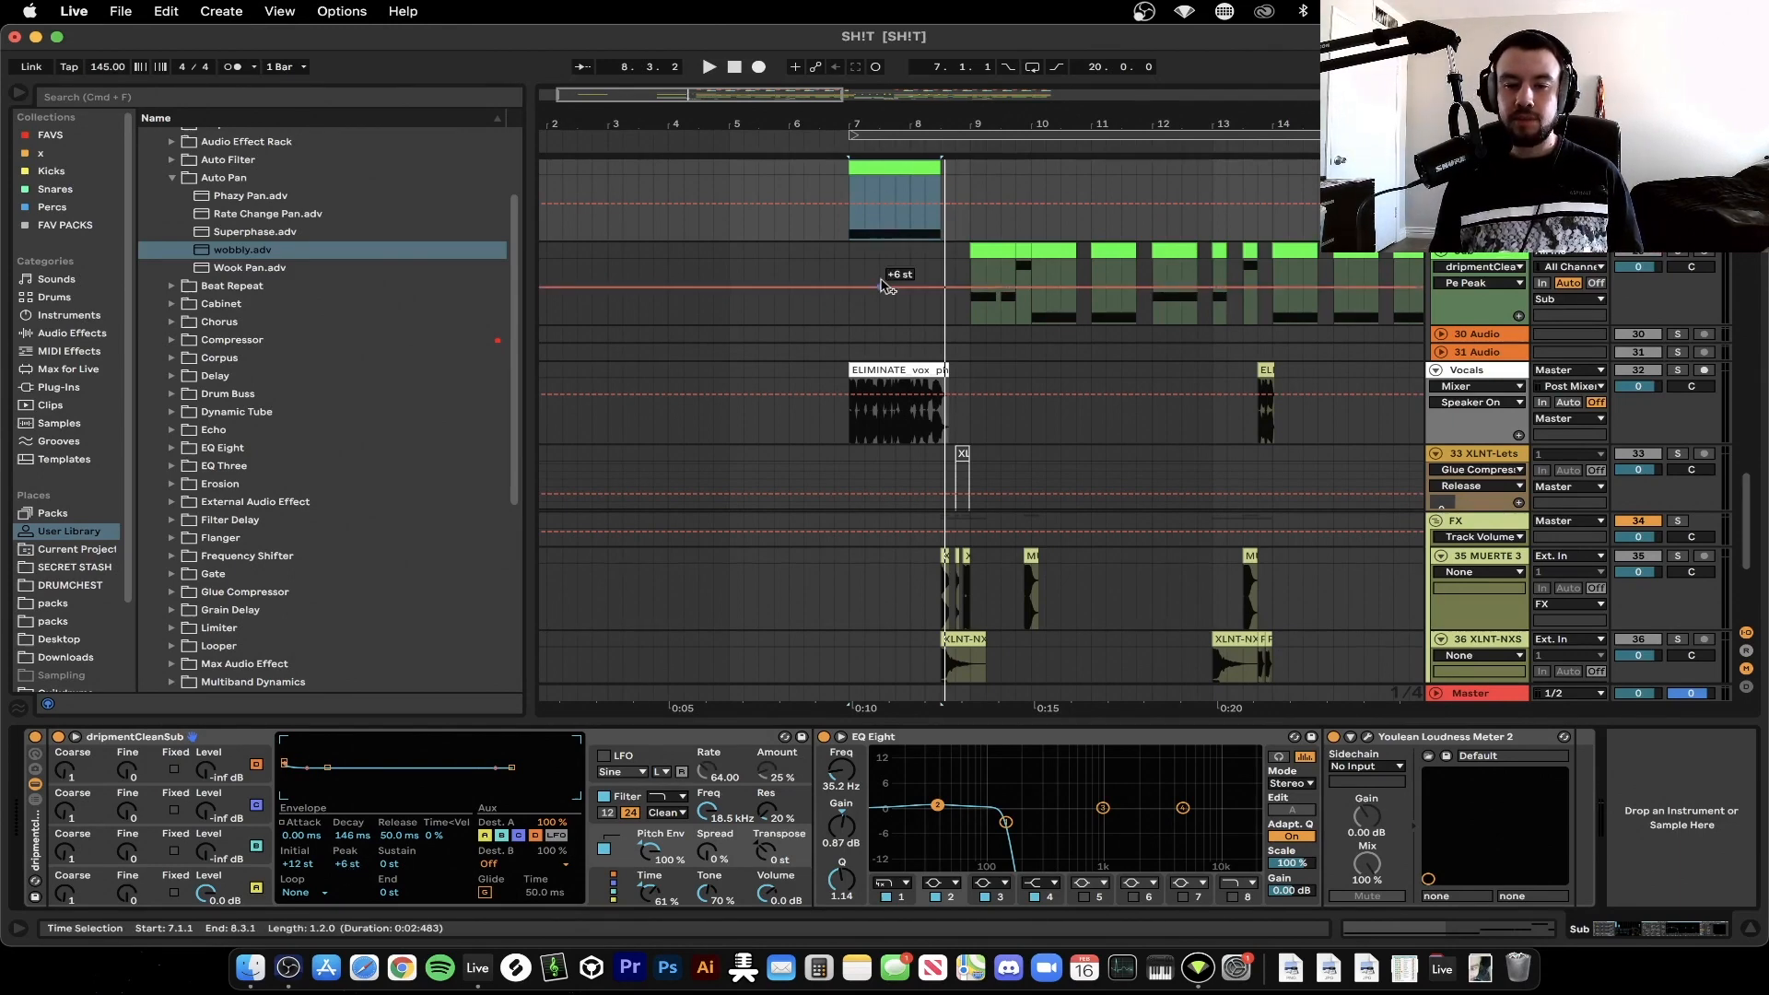
Examine the MIDI Ctrl Pitch Bend envelope of the Sub clip at bar 7, then close the clip view
{"action": "double_click", "coordinate": [889, 168]}
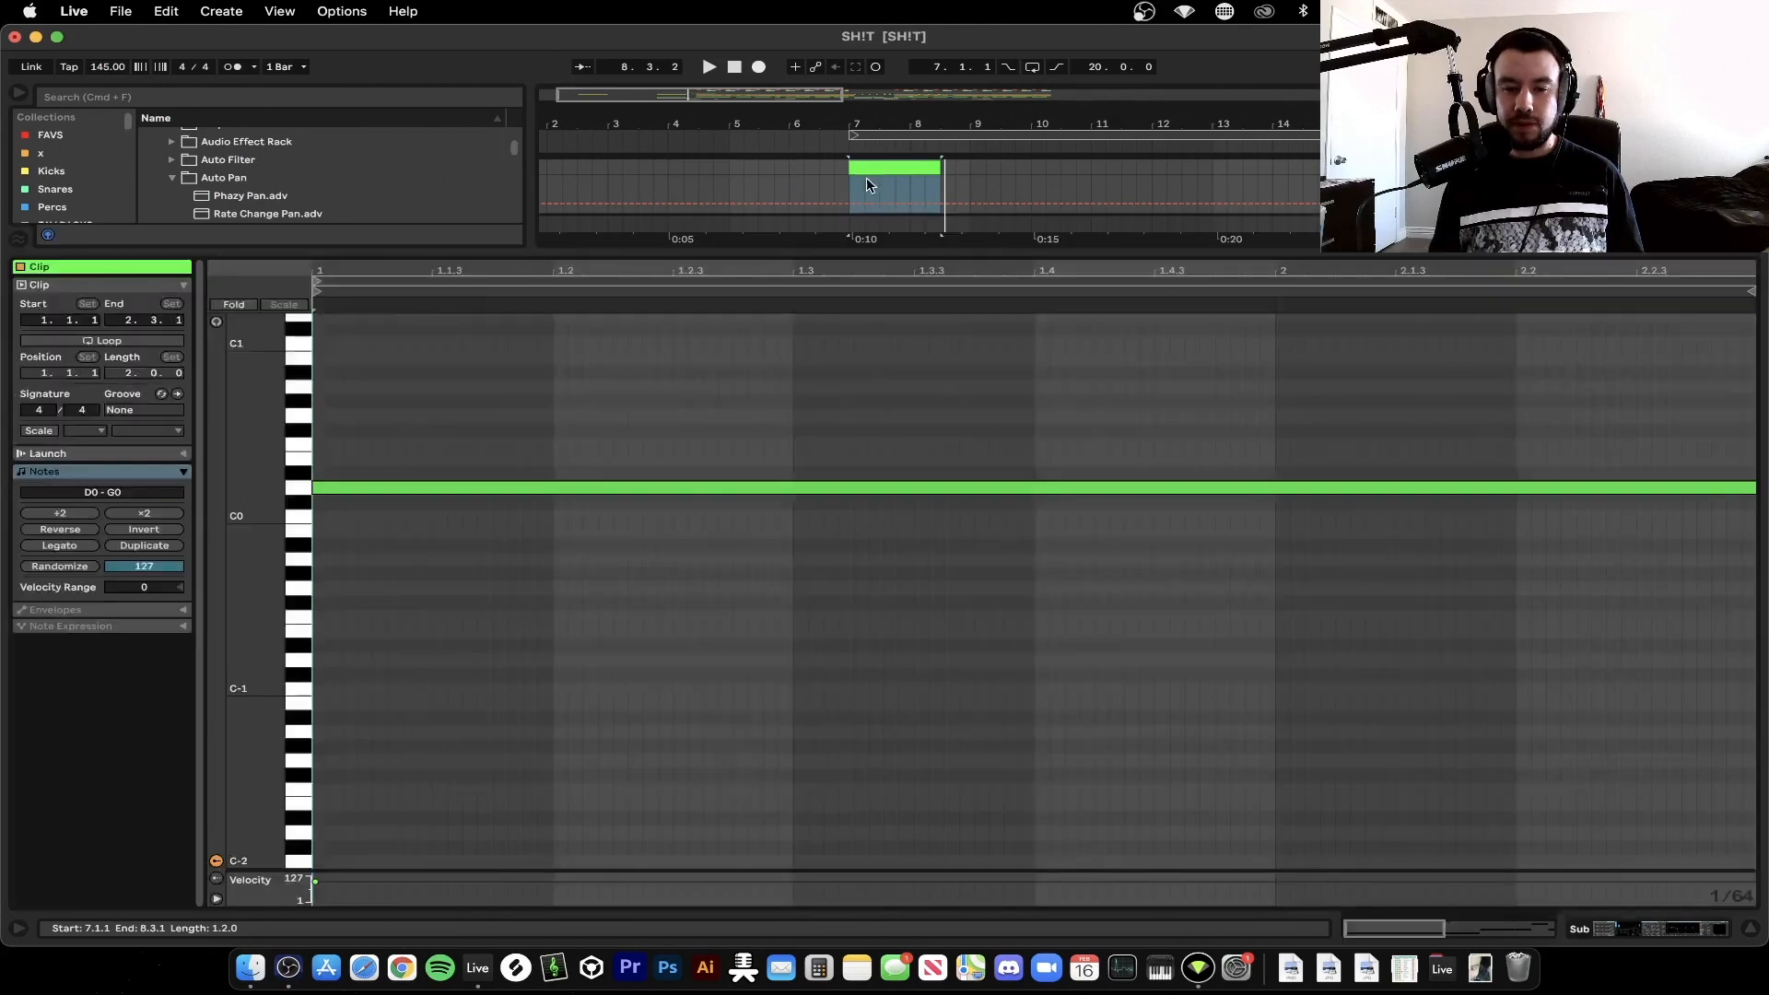
{"action": "left_click", "coordinate": [67, 610]}
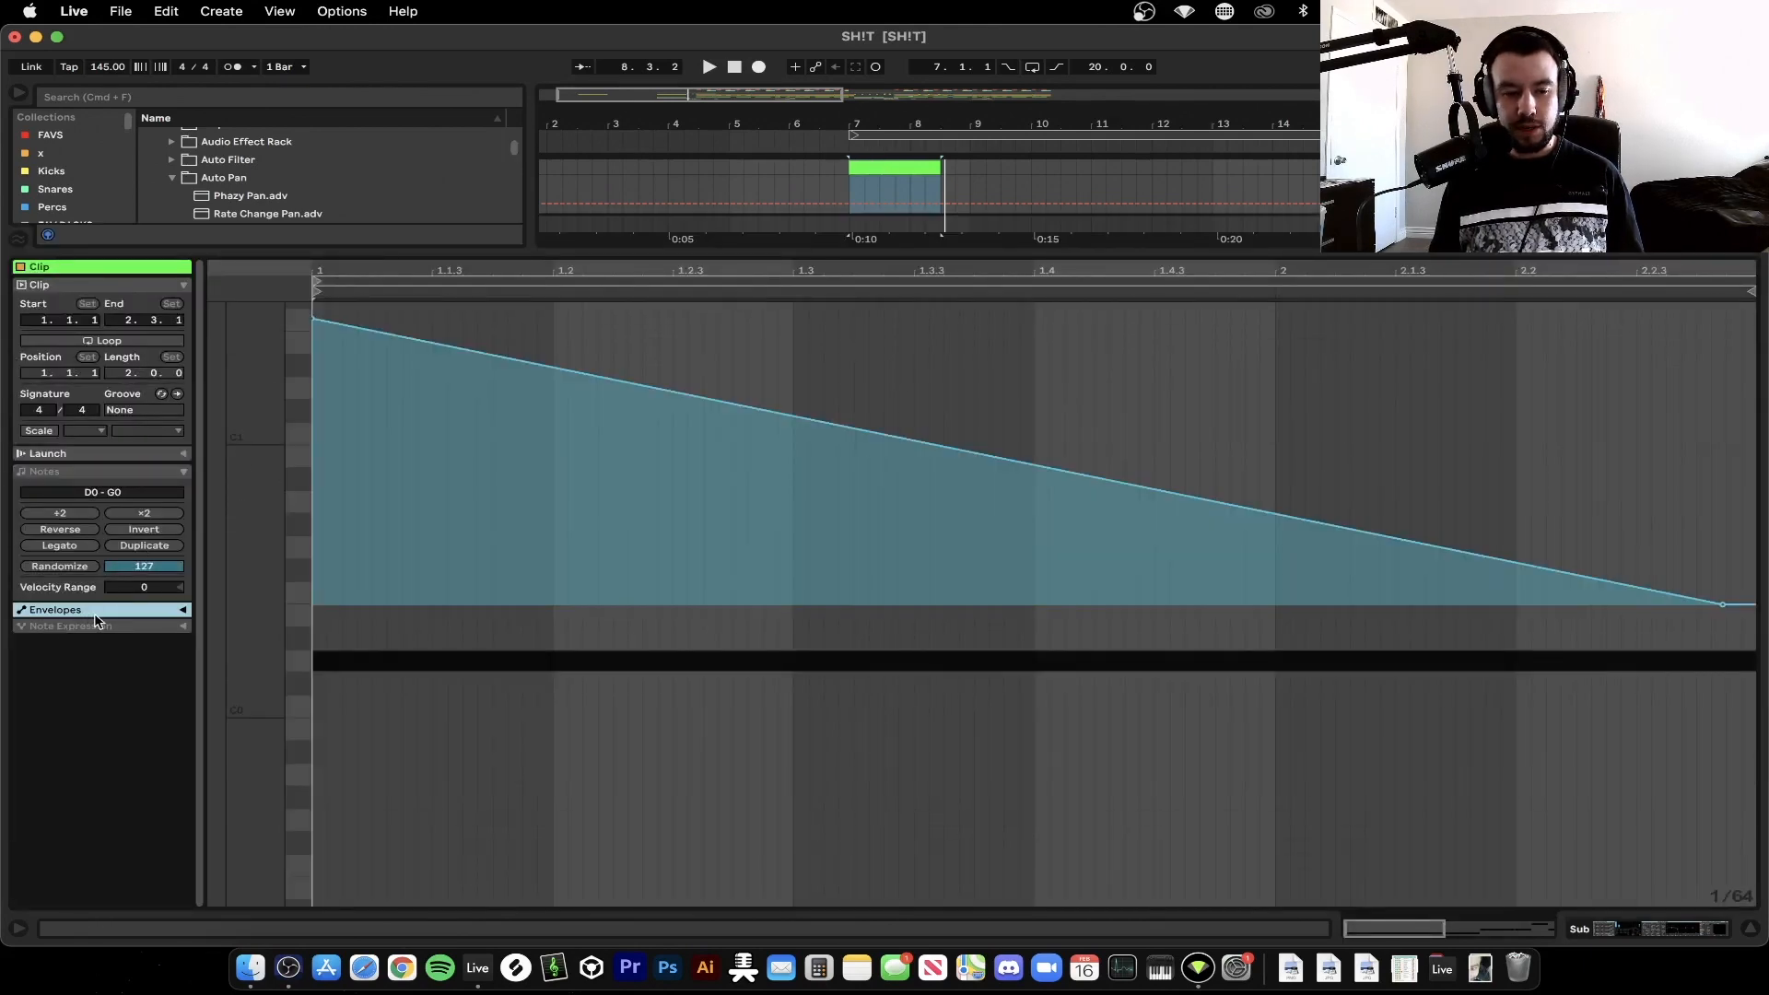
{"action": "left_click", "coordinate": [181, 611]}
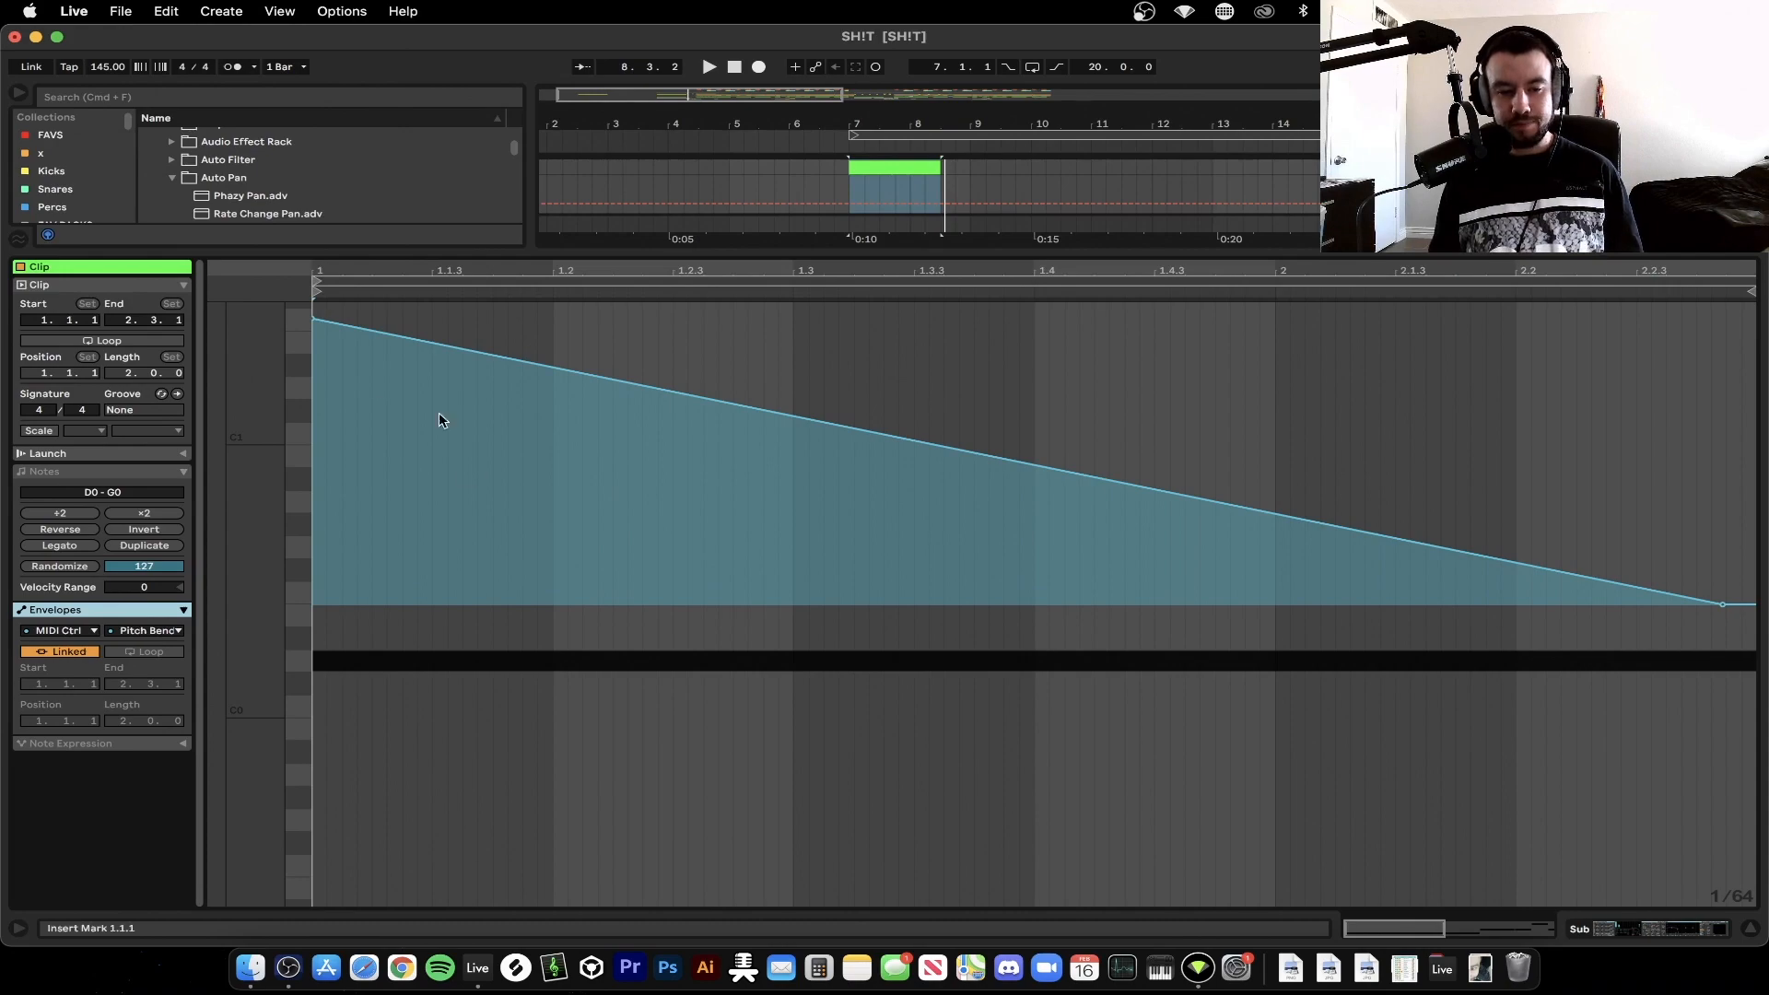
{"action": "left_click_drag", "start_coordinate": [1047, 254], "coordinate": [1041, 912]}
Audition MARAUDA and the Sub soloed together from bar 7, then clear the solo and hide the browser while the full mix plays
{"action": "scroll", "coordinate": [900, 490], "scroll_direction": "up", "scroll_amount": 7}
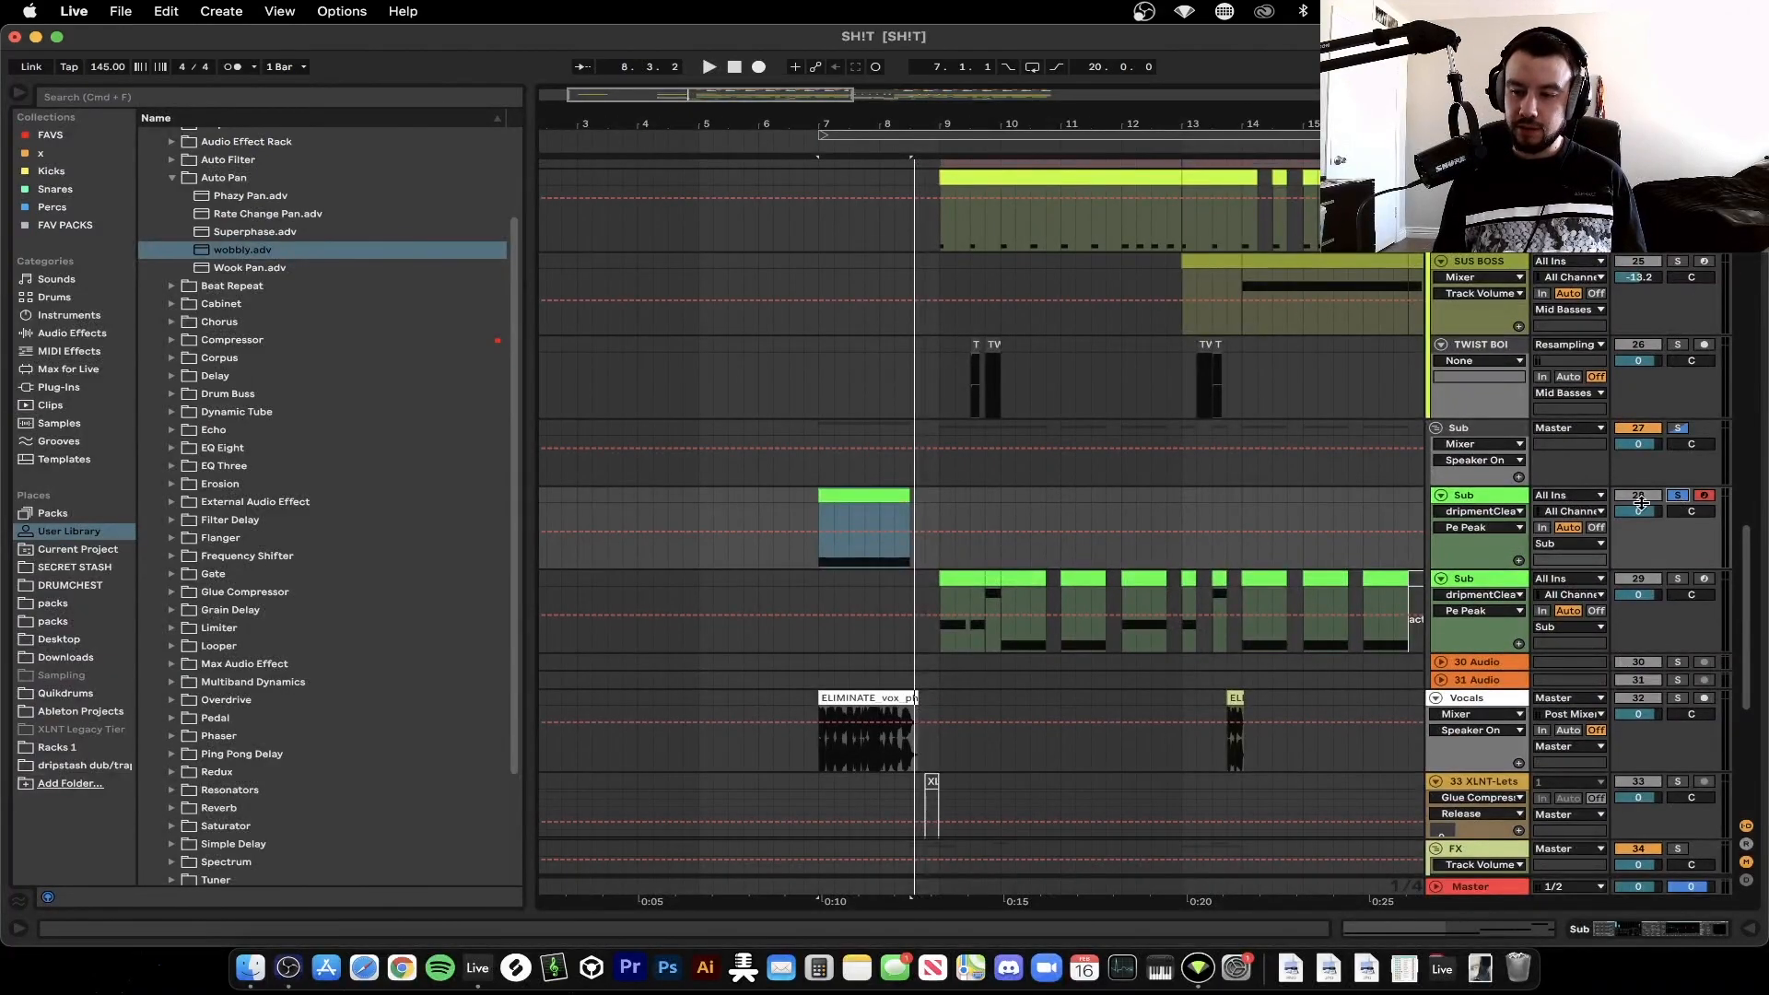
{"action": "scroll", "coordinate": [951, 599], "scroll_direction": "up", "scroll_amount": 10}
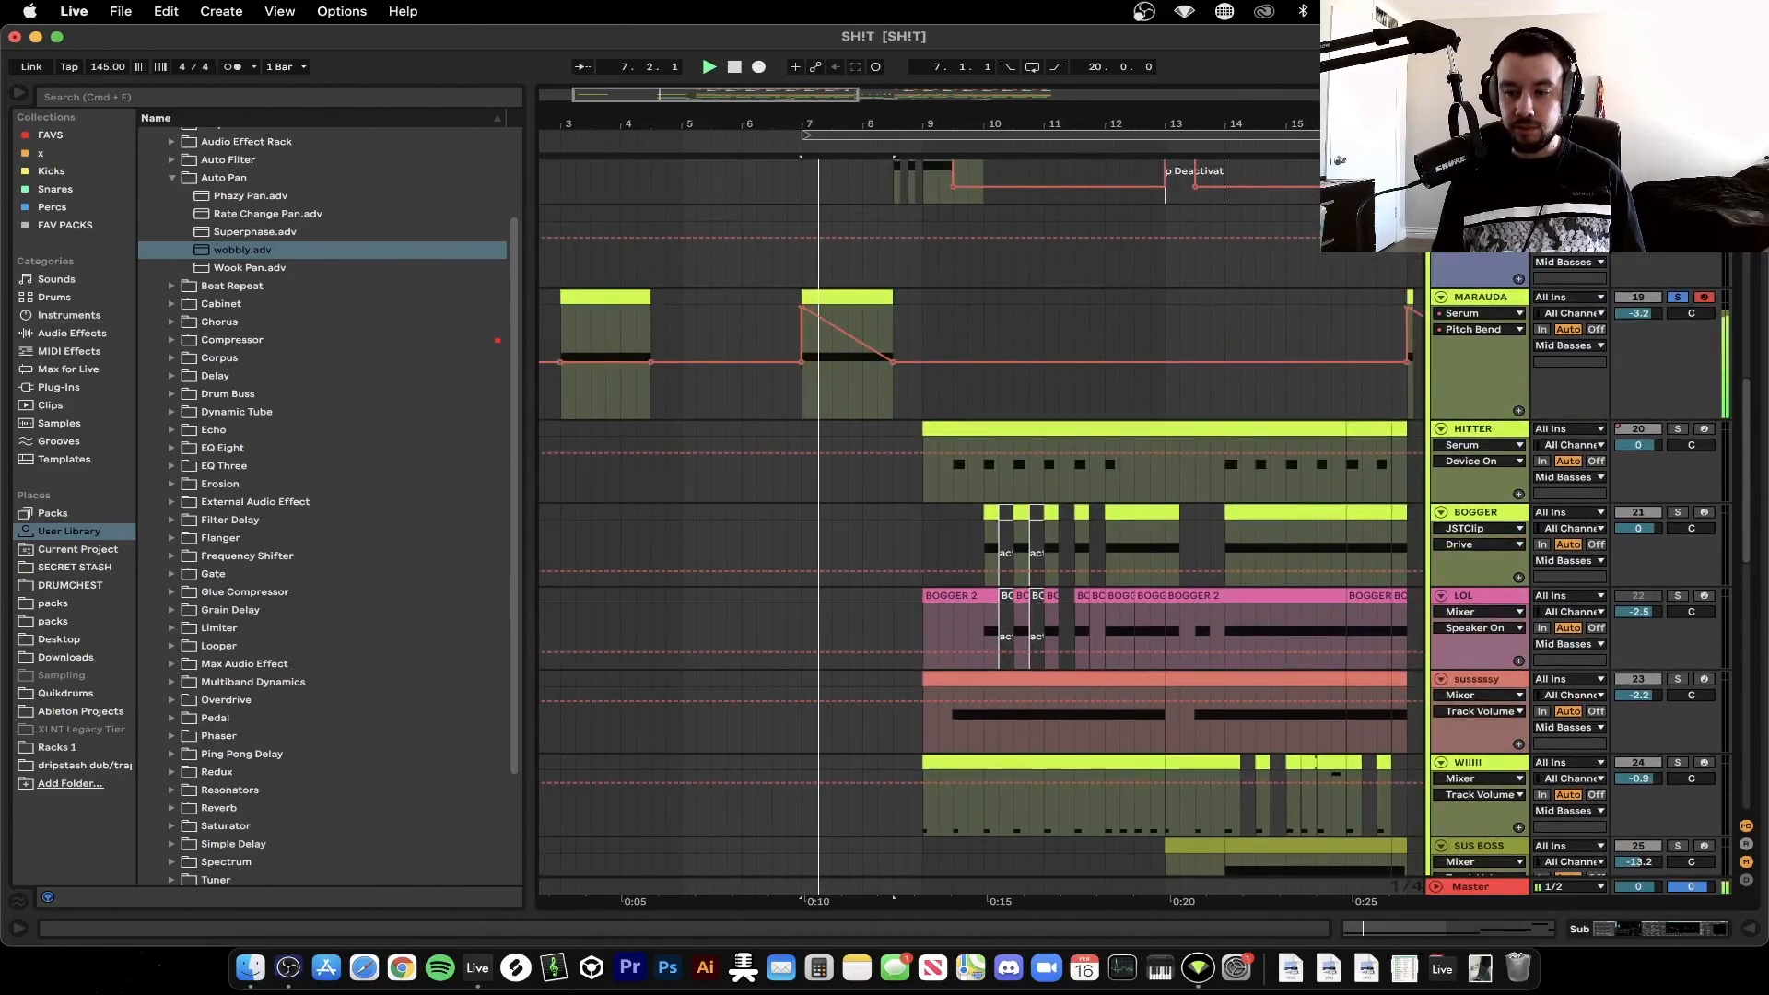
{"action": "left_click", "coordinate": [1678, 297]}
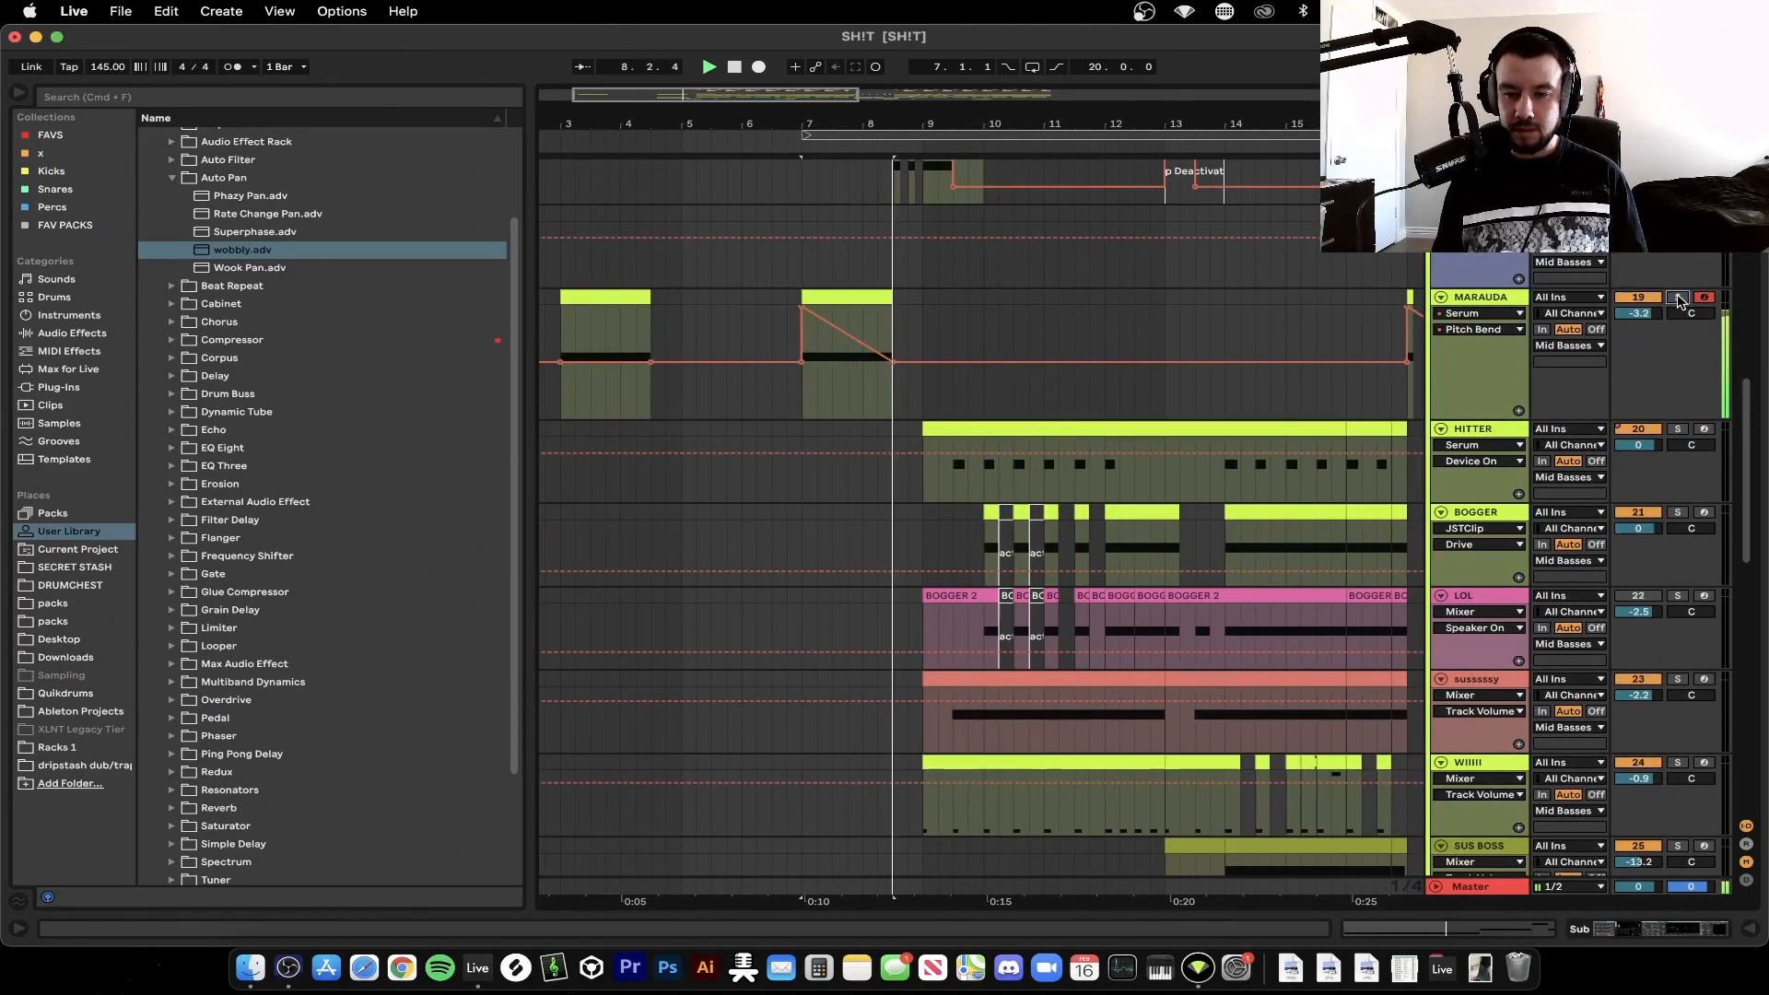
{"action": "key", "text": "minus"}
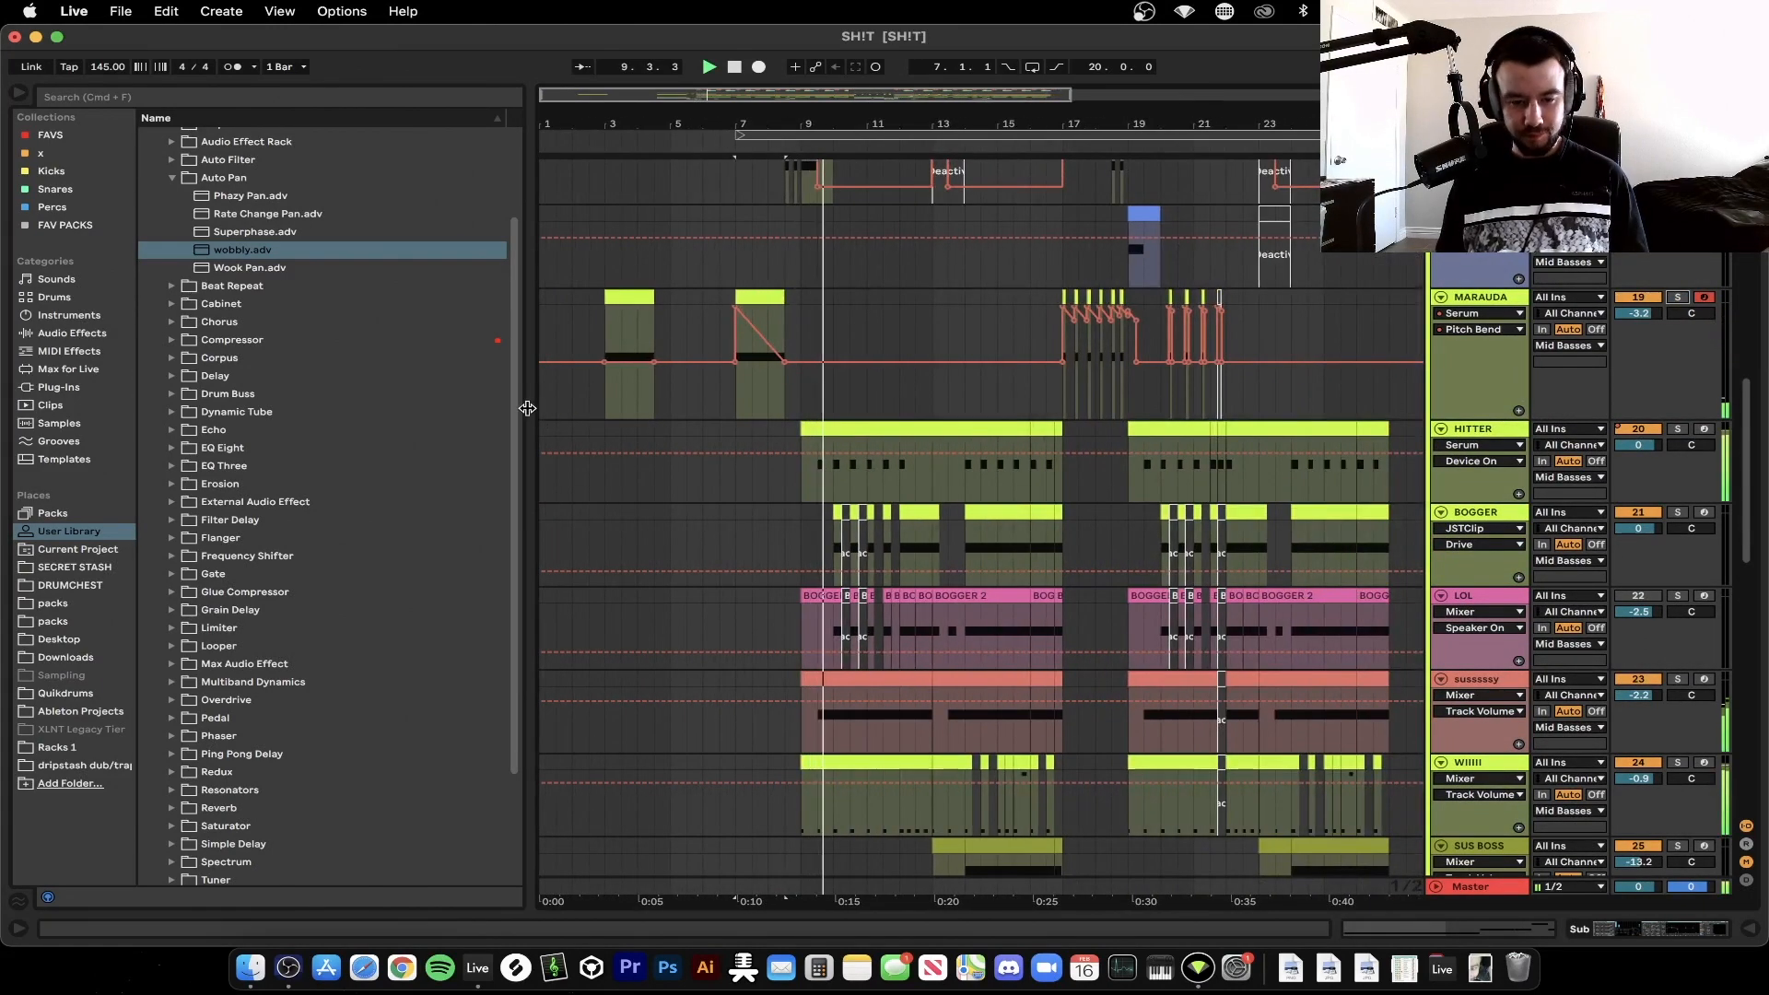
{"action": "key", "text": "super+alt+b"}
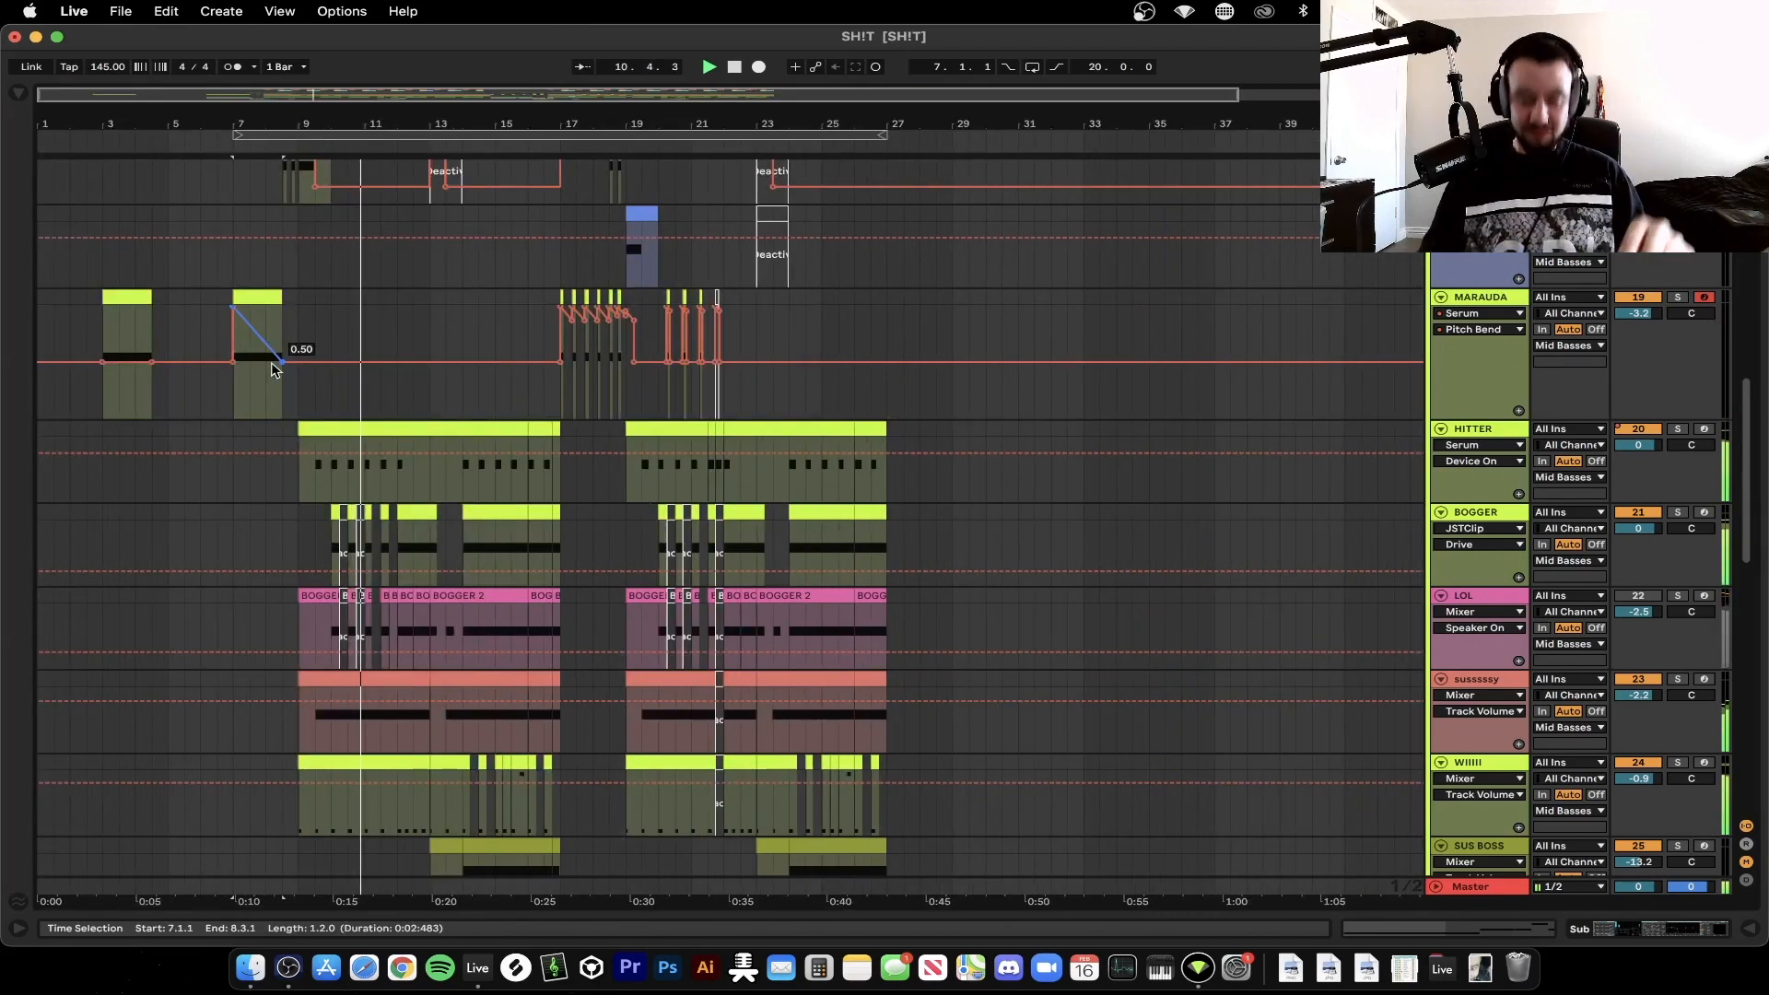